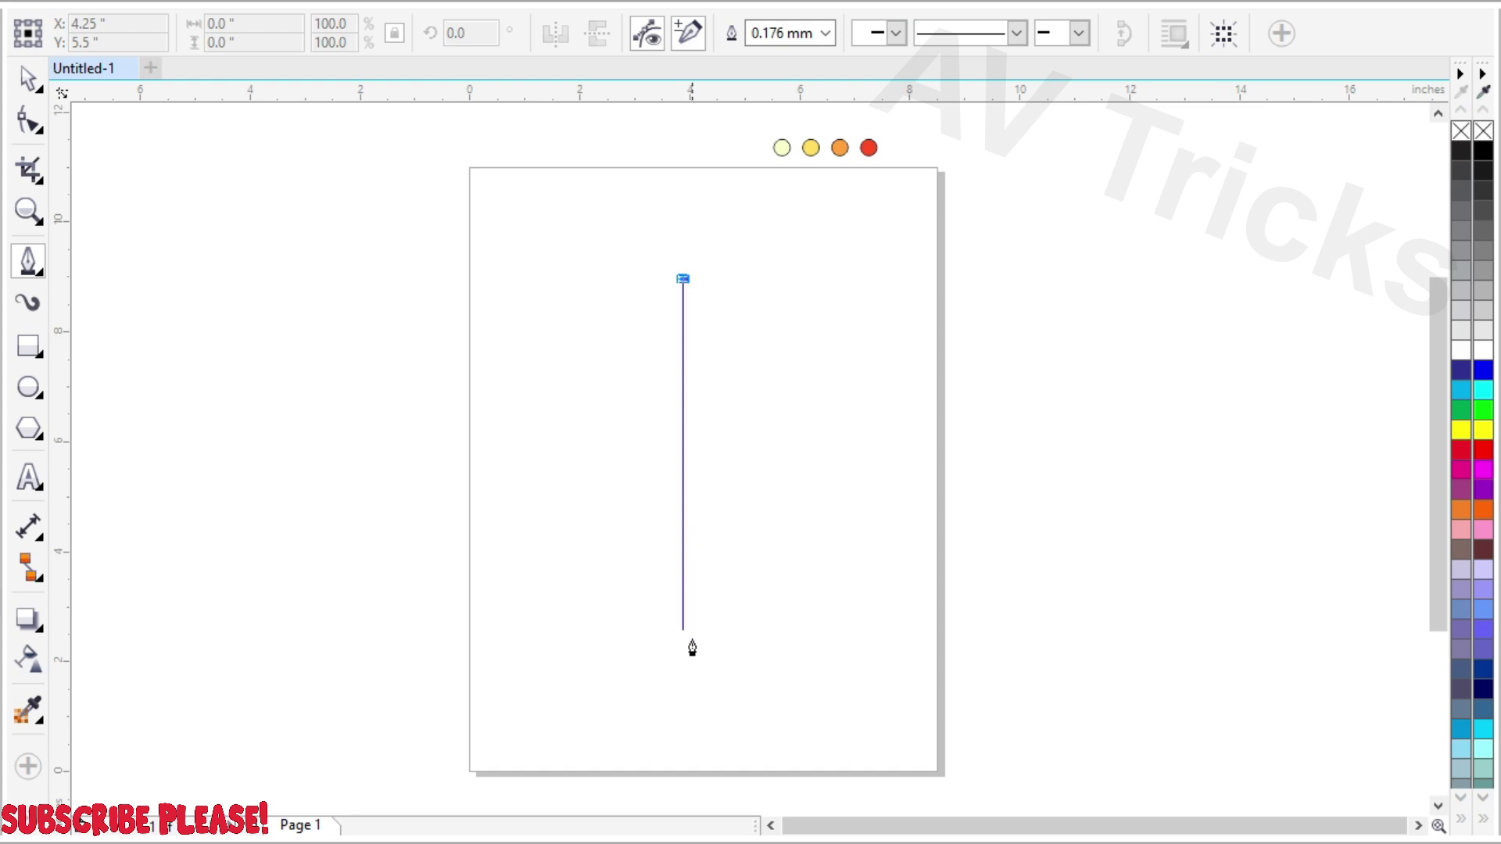
Draw a closed vertical line about 7.36 inches tall near the page centre with the Pen tool and convert its segments to curves.
double_click(684, 691)
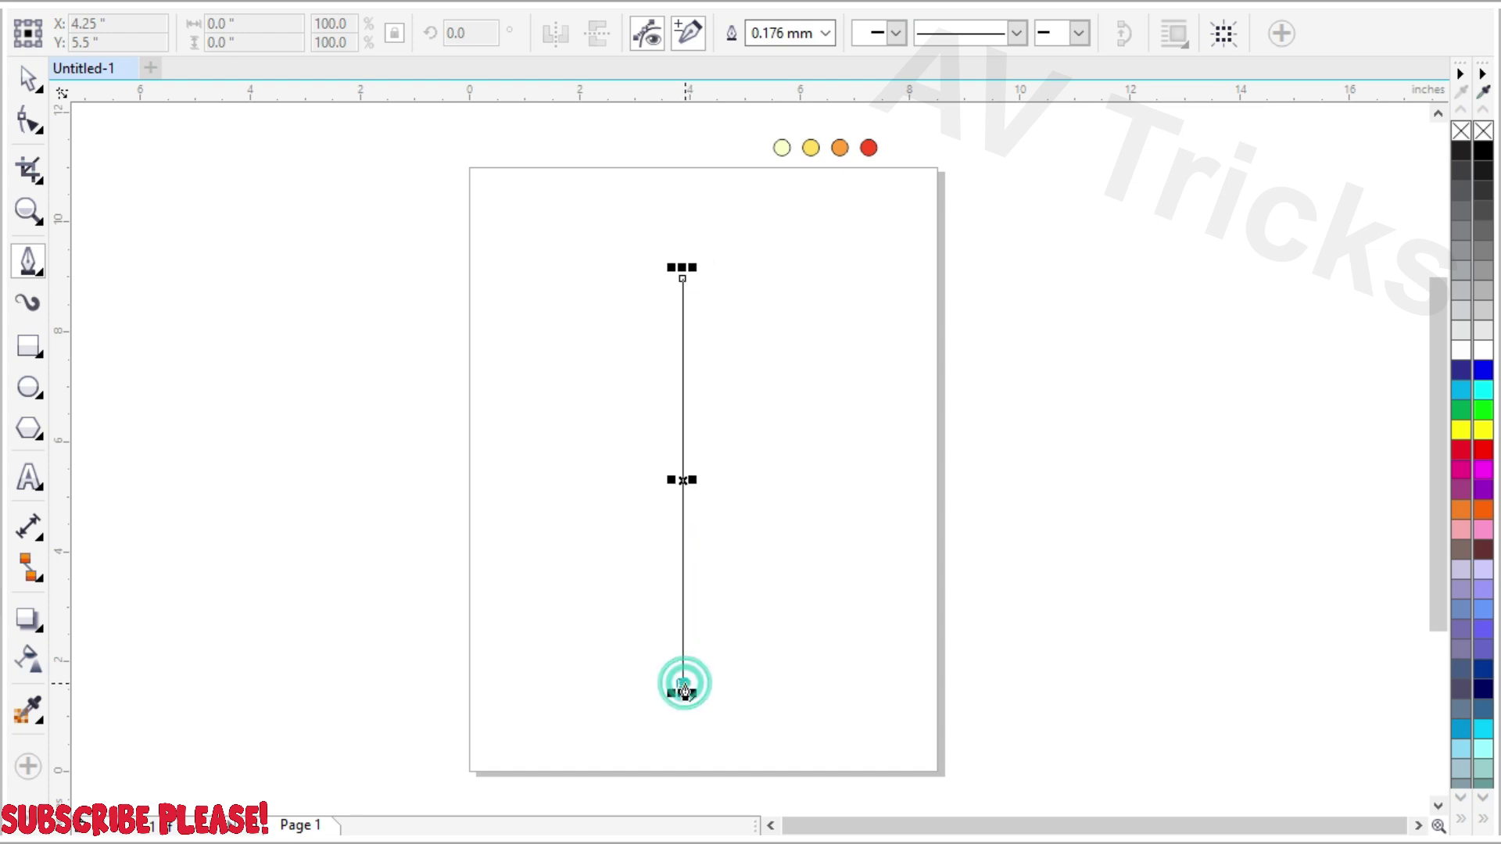
left_click(682, 279)
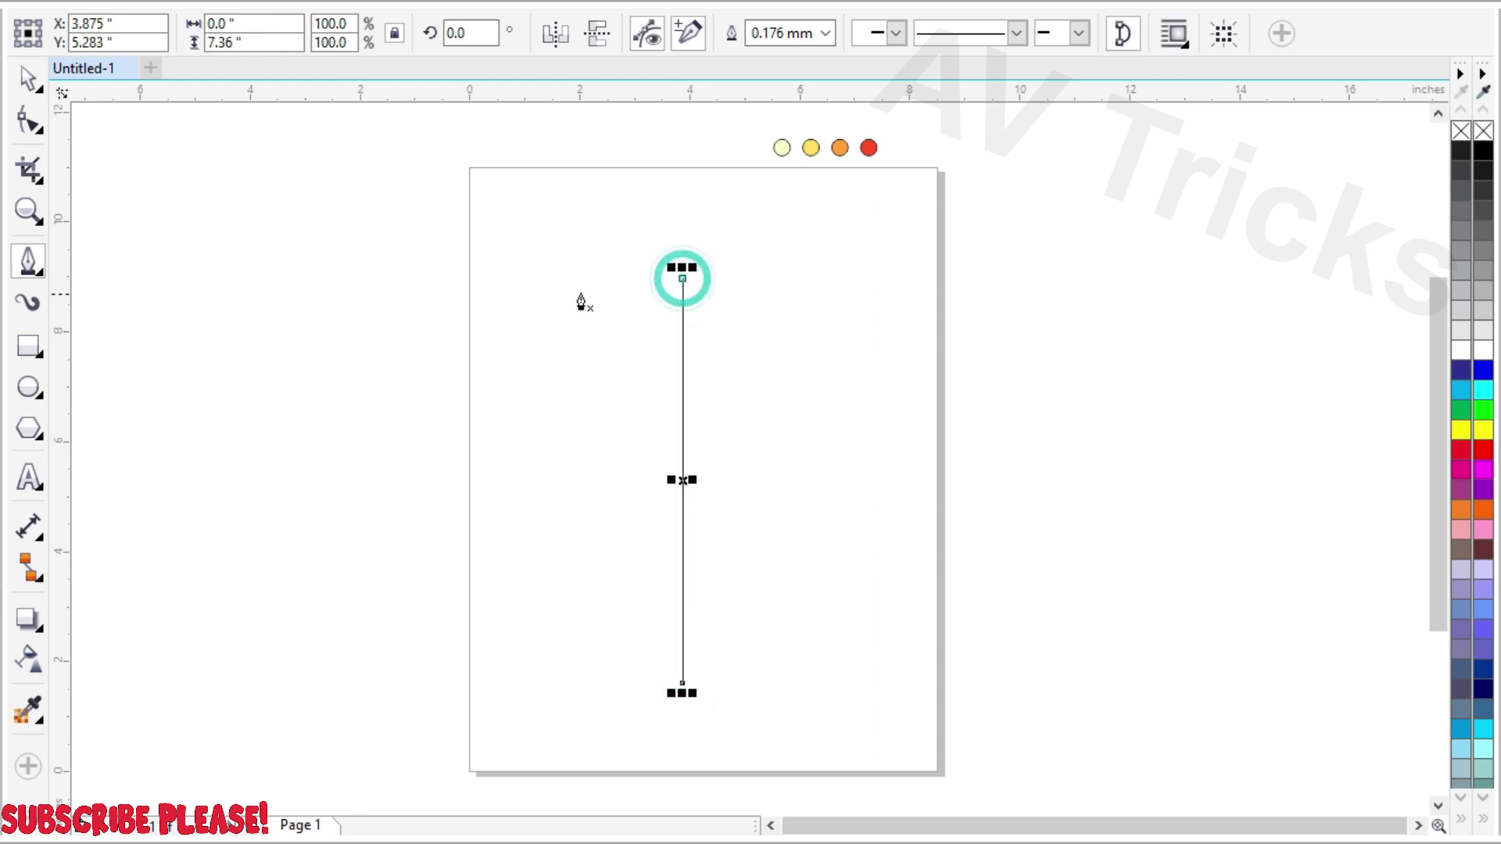
left_click(38, 107)
left_click_drag(544, 255, 897, 832)
left_click(375, 41)
left_click(587, 312)
left_click(680, 255)
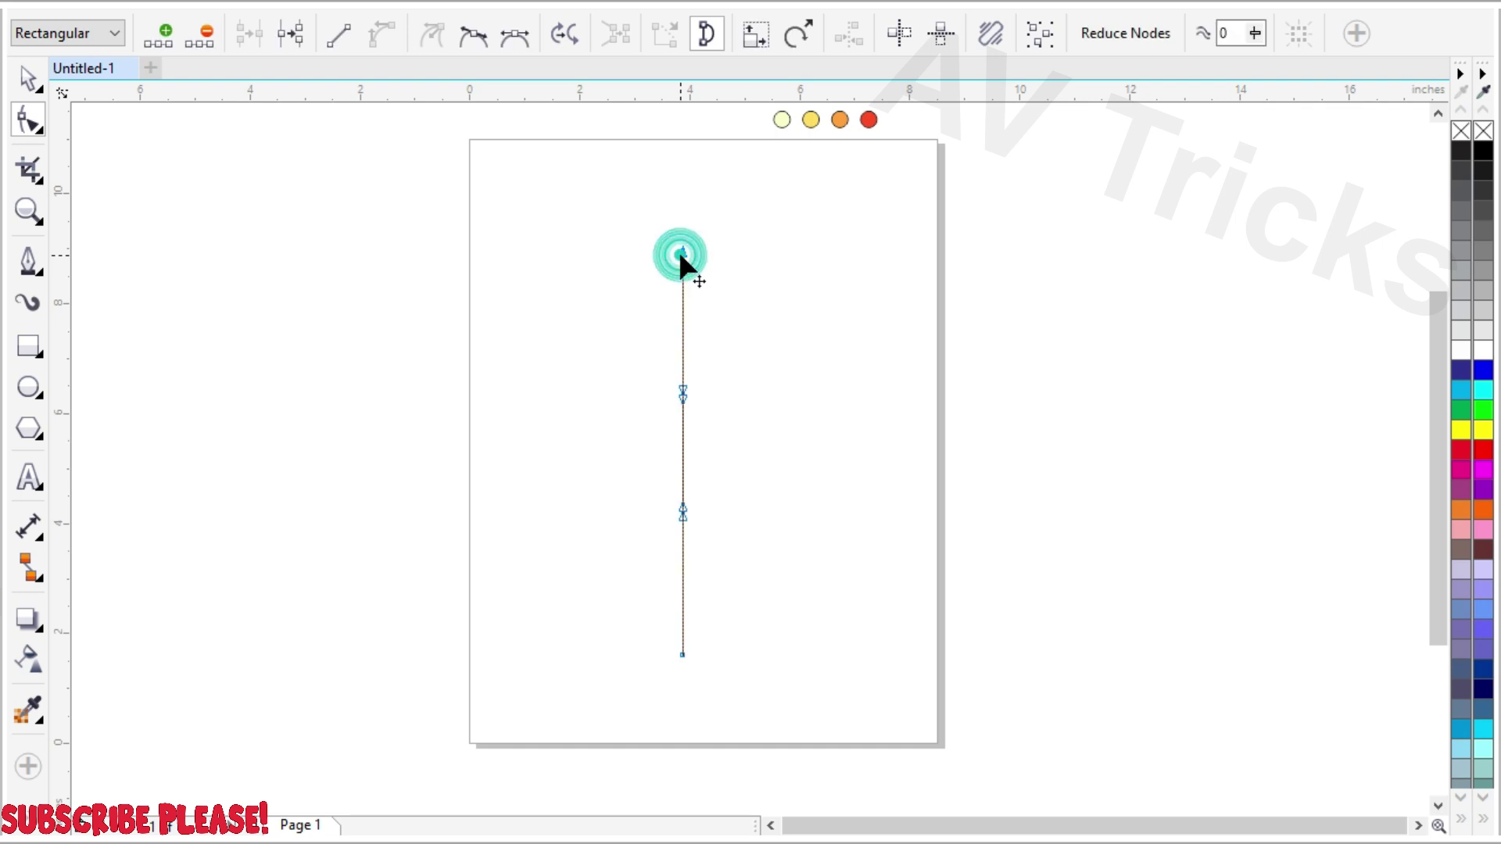
Bow the left segment outward into a teardrop side and add a node midway along it, pulled slightly outward.
left_click_drag(677, 500, 524, 563)
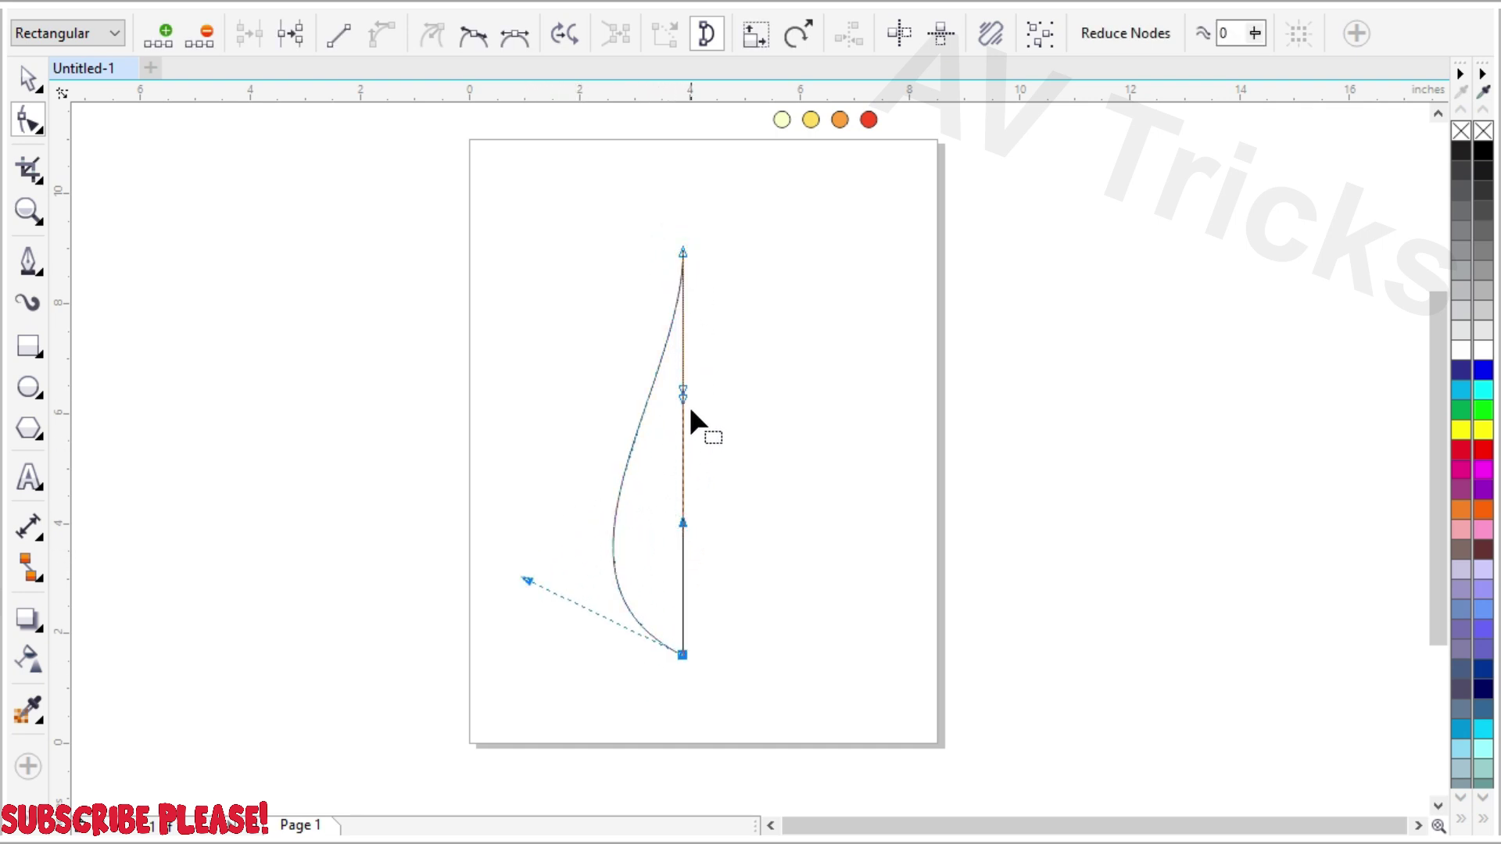
left_click_drag(680, 390, 638, 369)
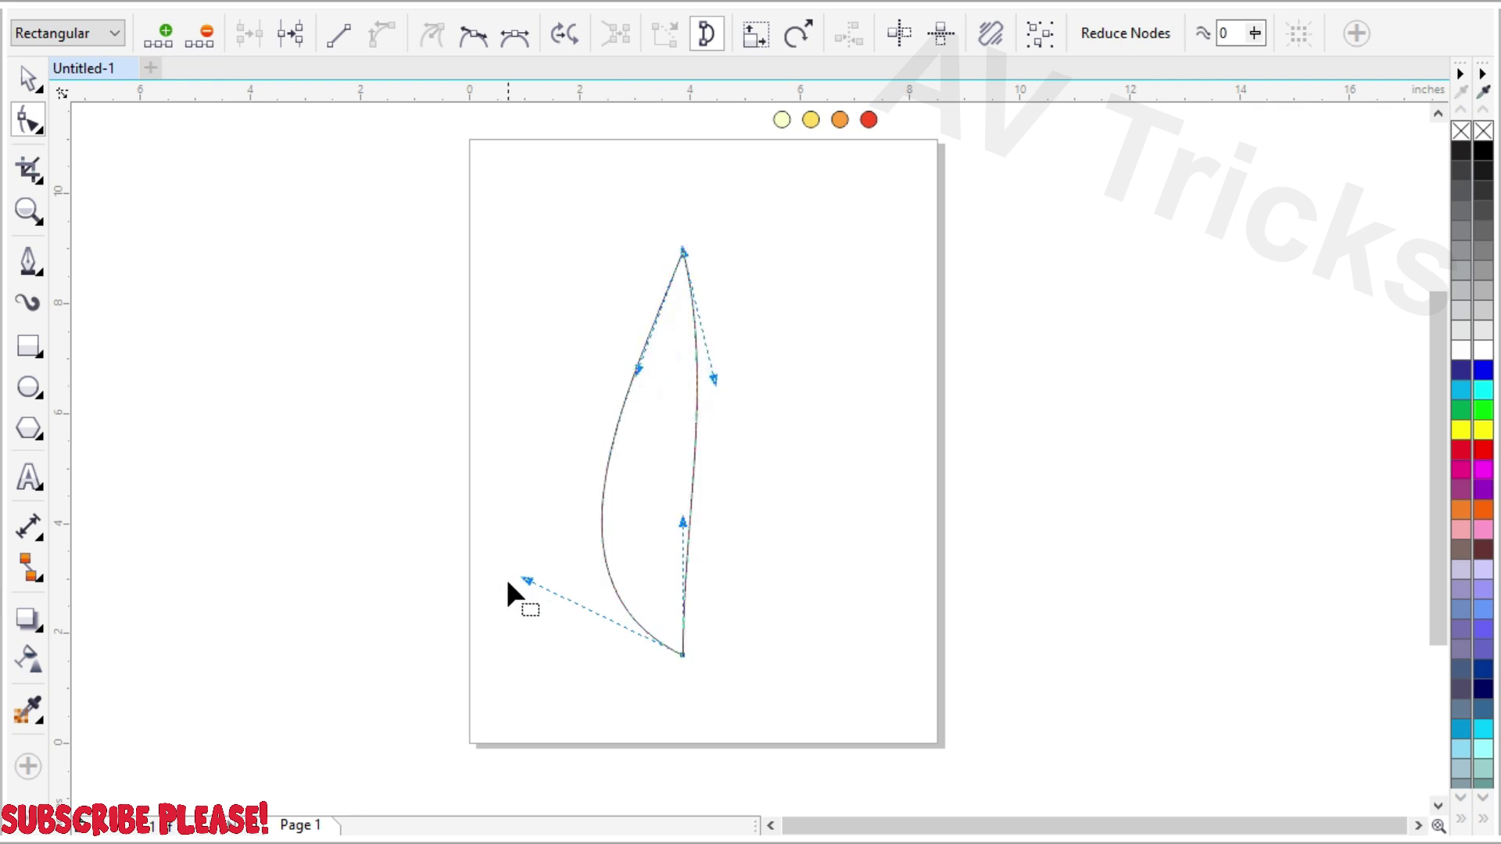
left_click_drag(521, 582, 468, 624)
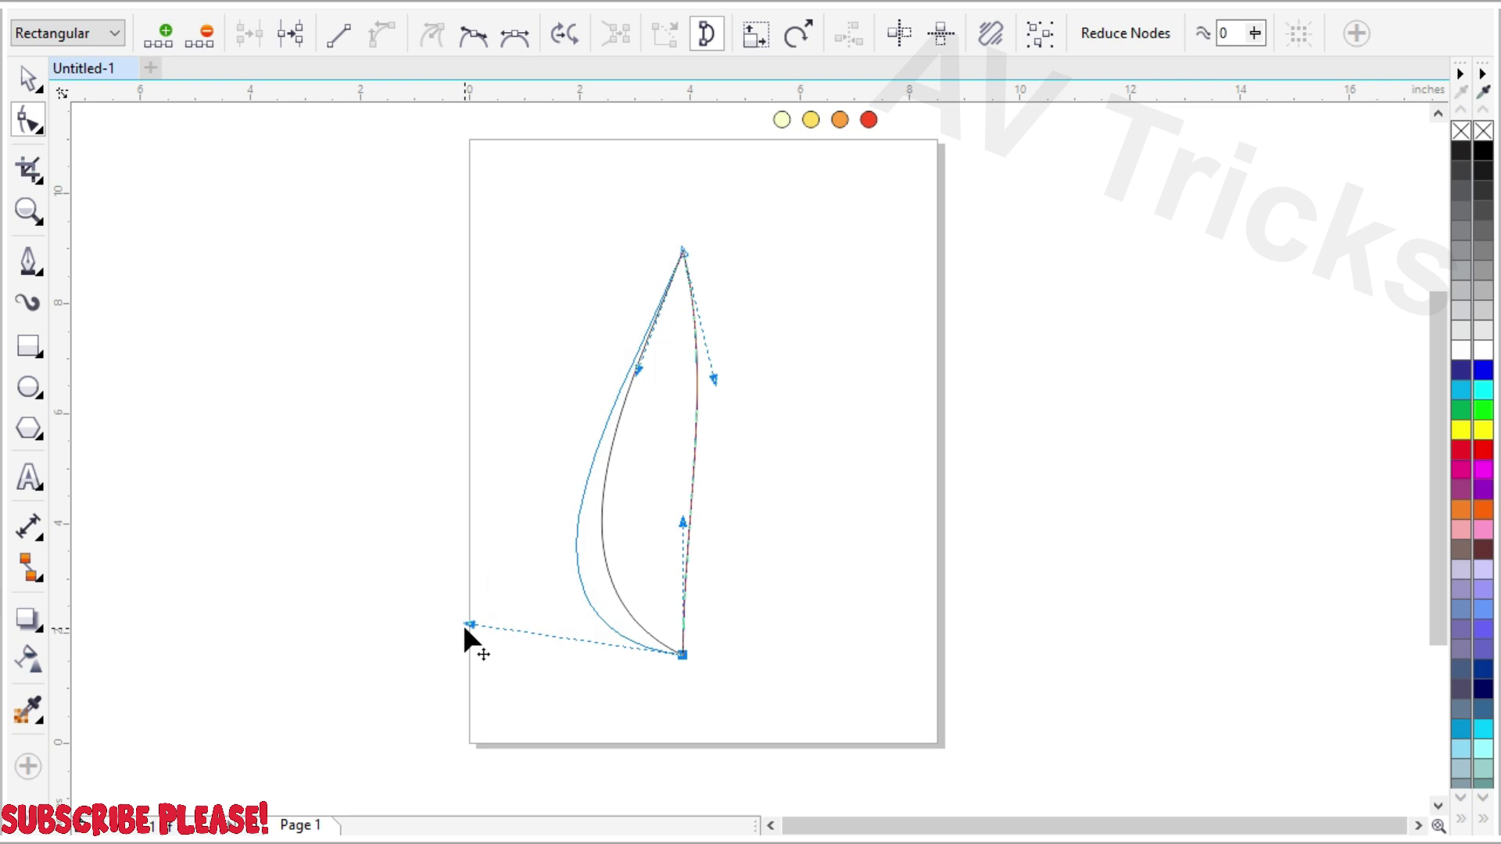
double_click(605, 423)
left_click_drag(605, 423, 577, 415)
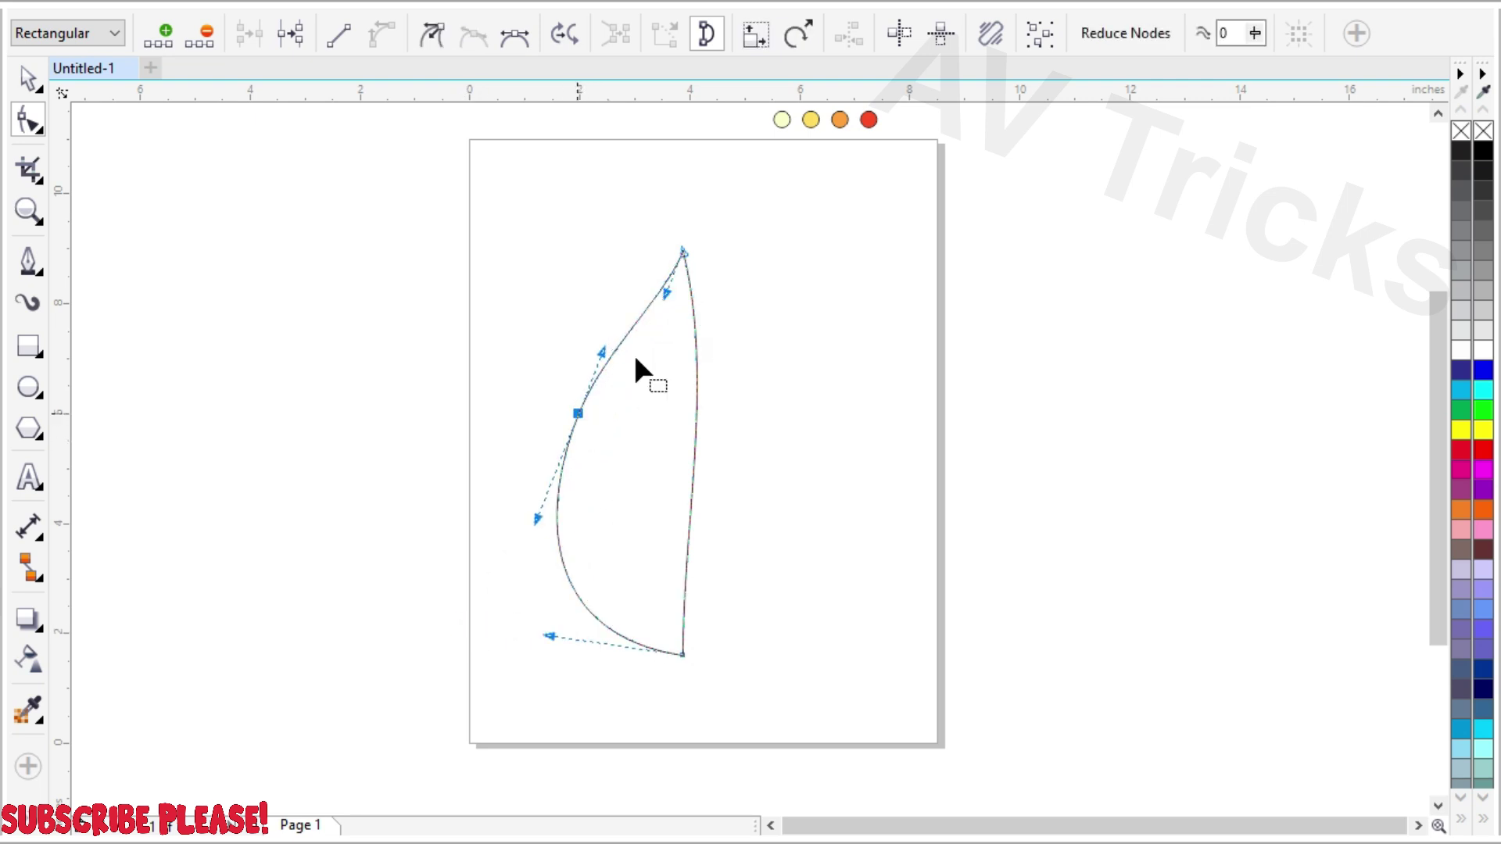
Raise the teardrop's tip and bow its right side outward into a wide, rounded curve.
left_click_drag(682, 250, 680, 213)
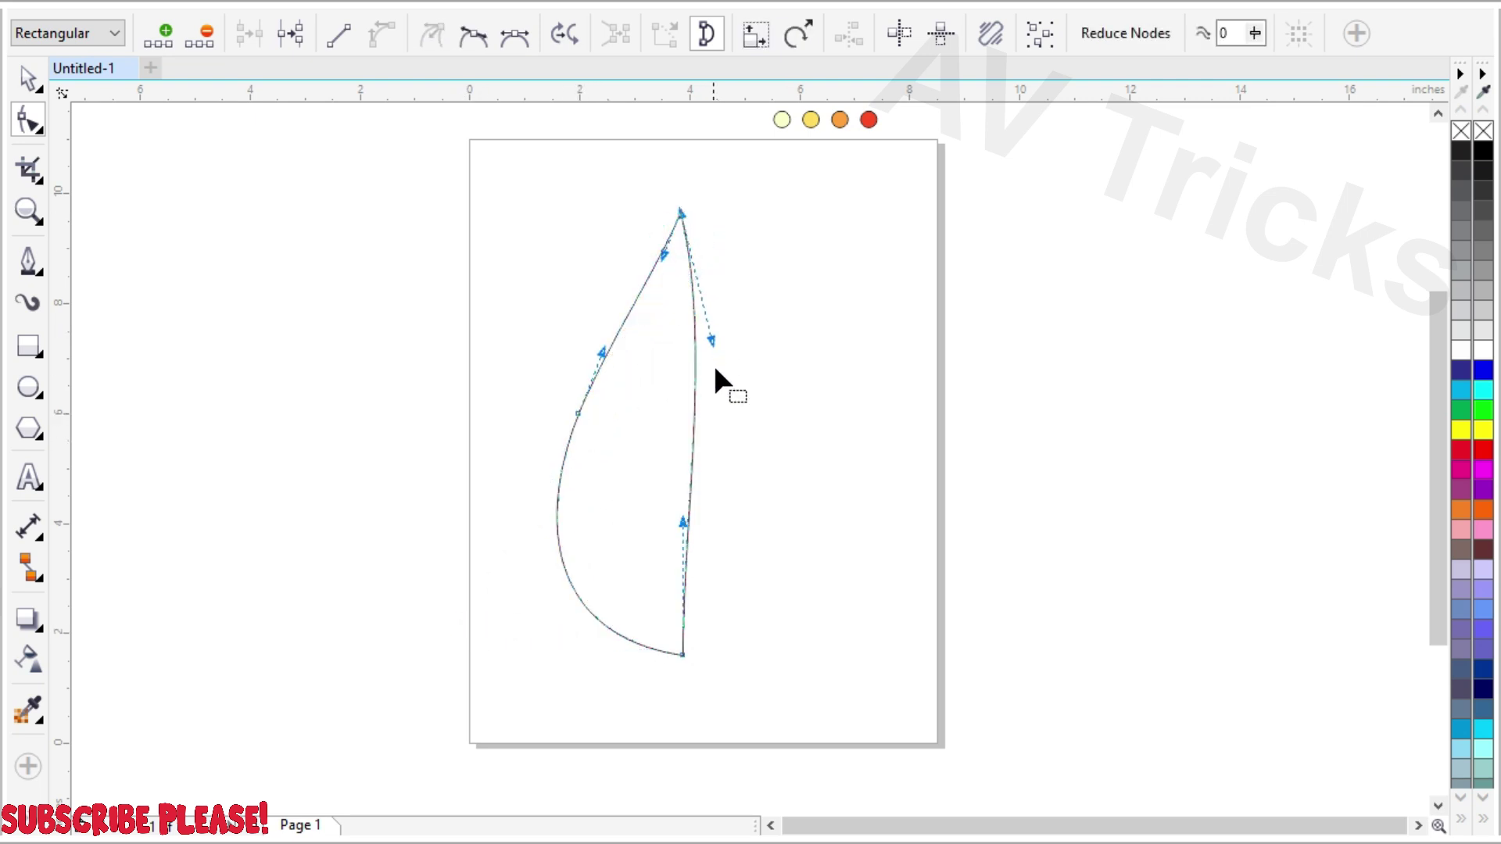
left_click_drag(711, 340, 781, 331)
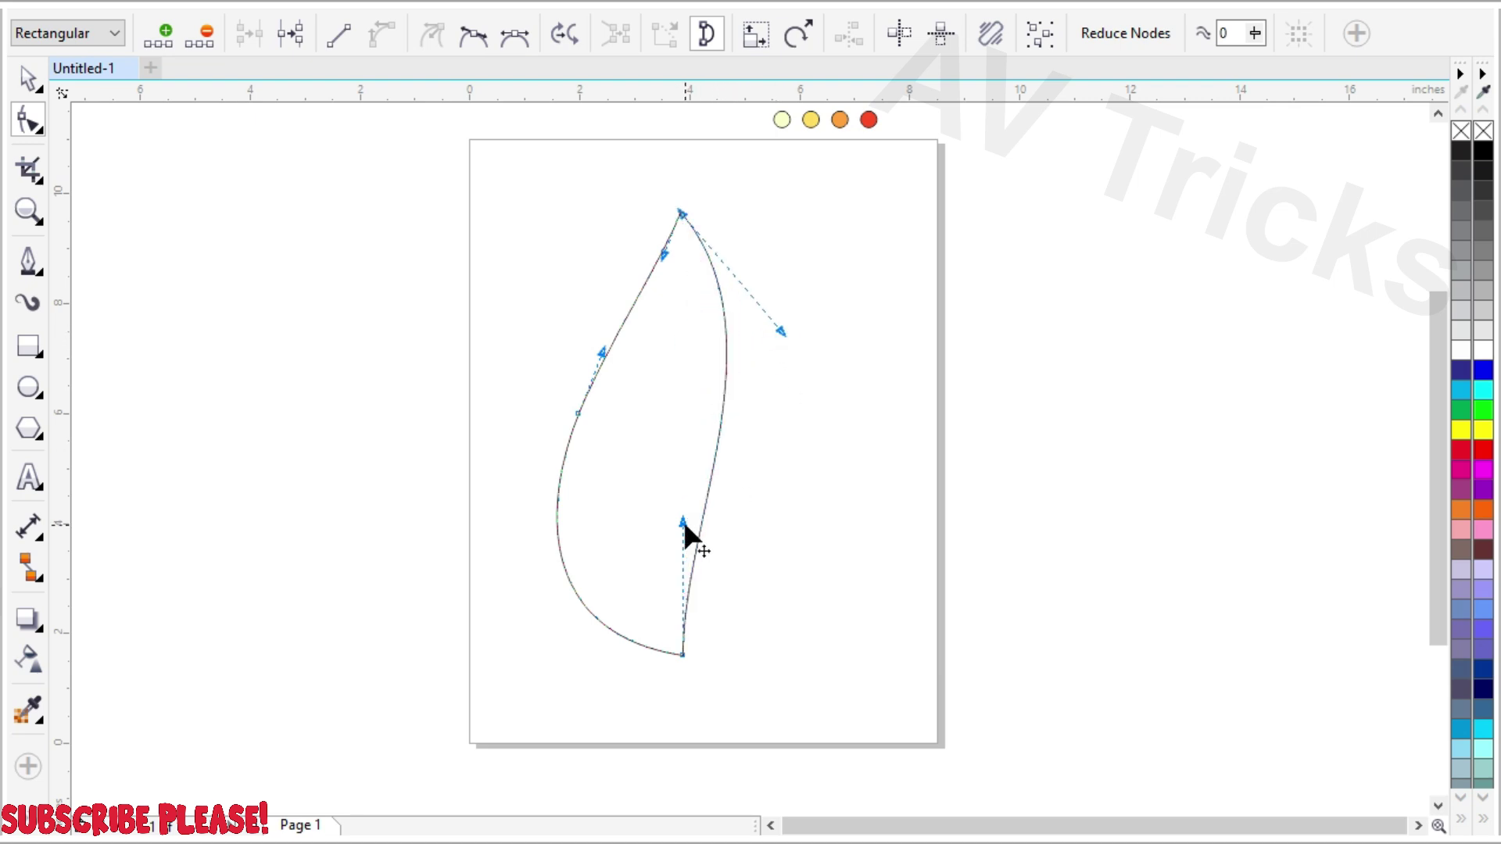
left_click_drag(681, 522, 904, 600)
left_click_drag(780, 330, 899, 306)
Shift the teardrop's tip to the left and bend its upper left edge inward into a flame-like S-curve.
left_click_drag(605, 352, 626, 356)
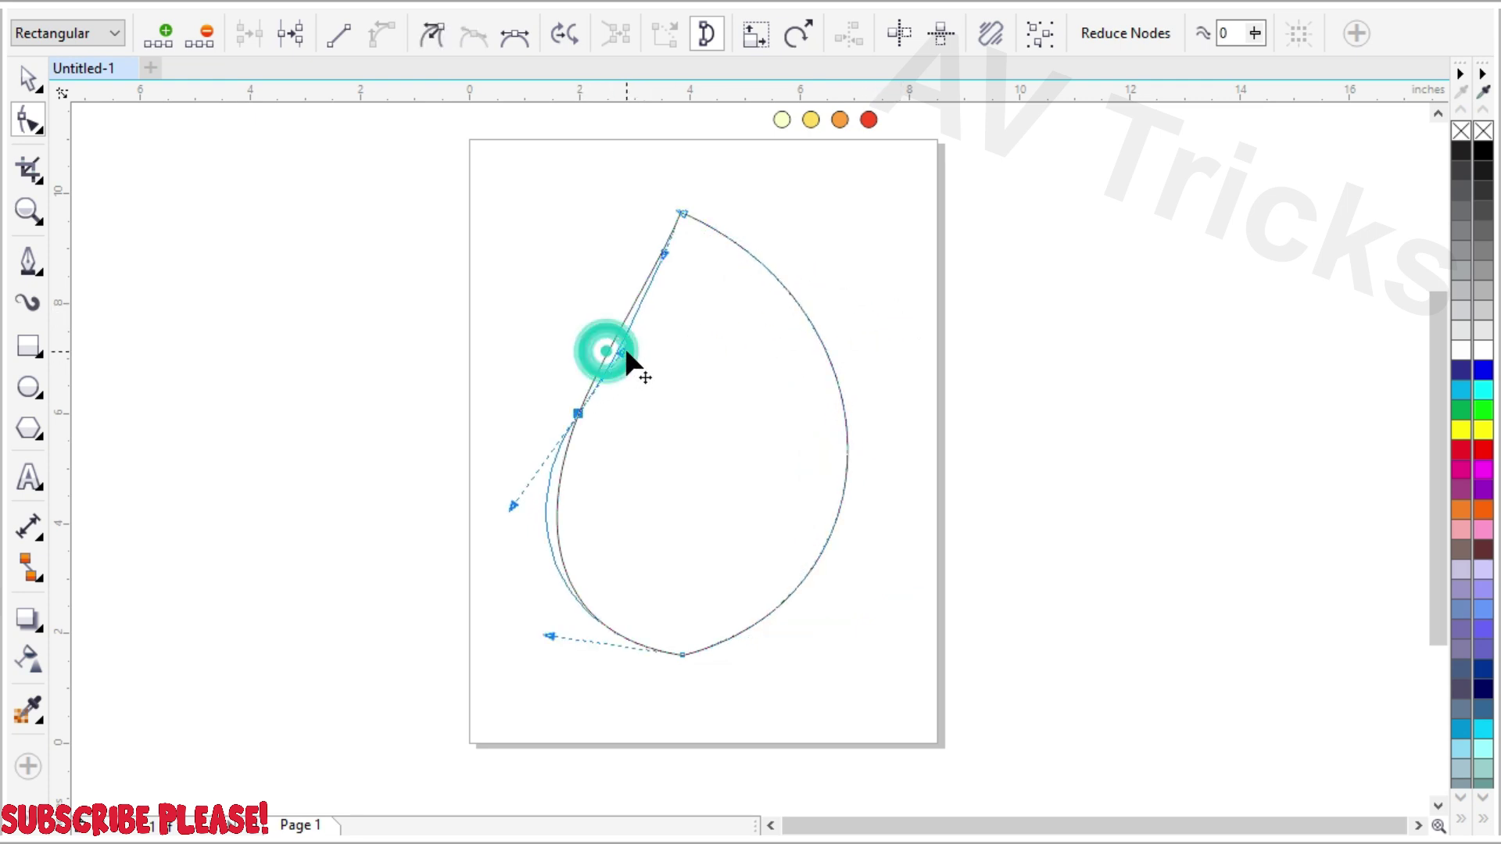
left_click_drag(674, 211, 634, 206)
left_click_drag(623, 352, 655, 299)
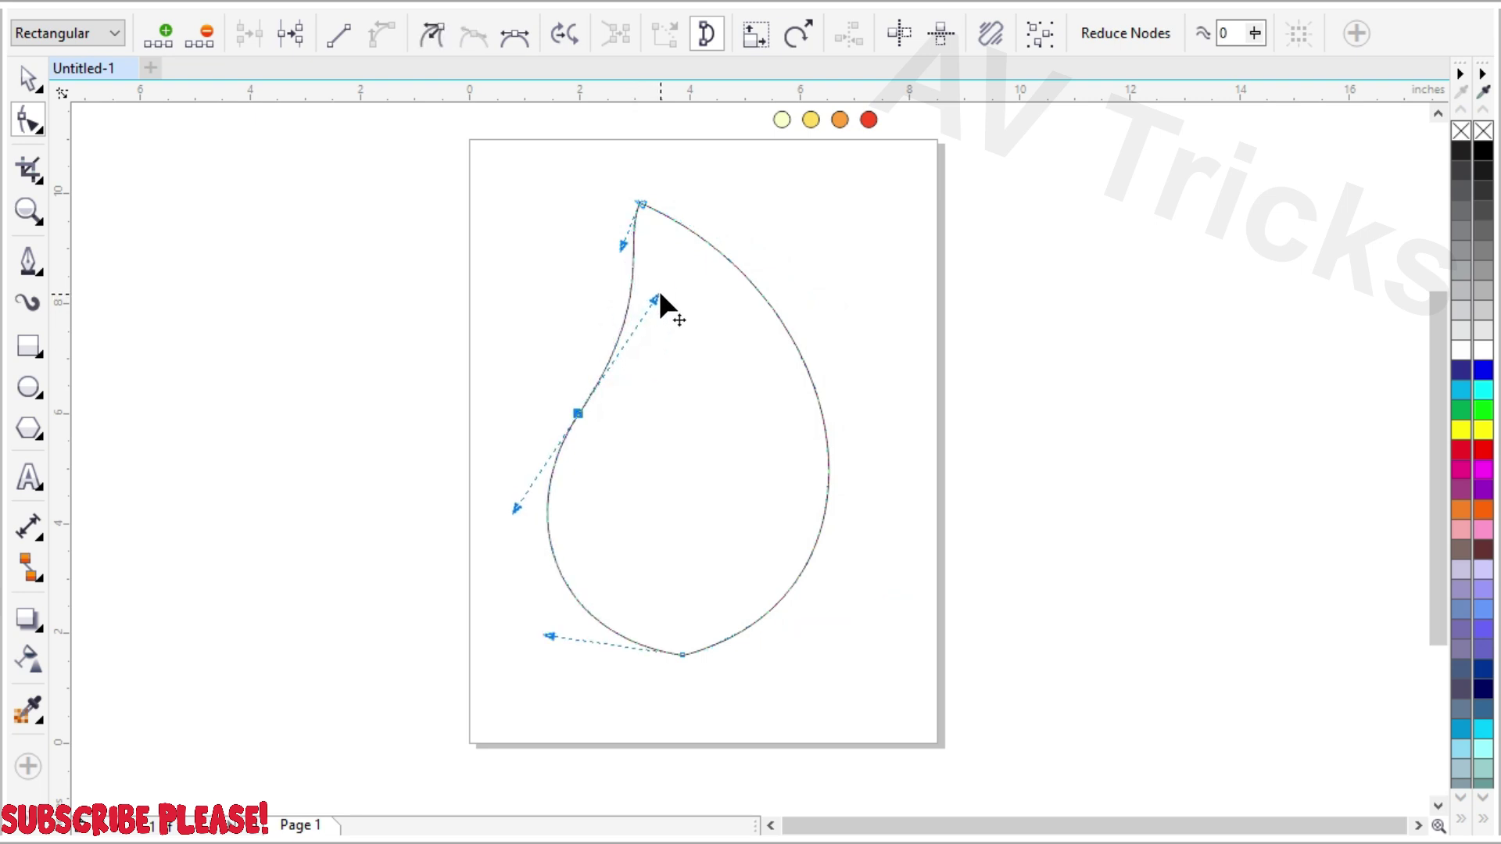
left_click_drag(623, 247, 643, 264)
Widen the flame's right side and round out its lower curves using the tip, bottom and left node handles.
left_click_drag(860, 295, 900, 285)
left_click_drag(904, 598, 929, 630)
left_click_drag(515, 508, 519, 503)
left_click_drag(549, 635, 530, 637)
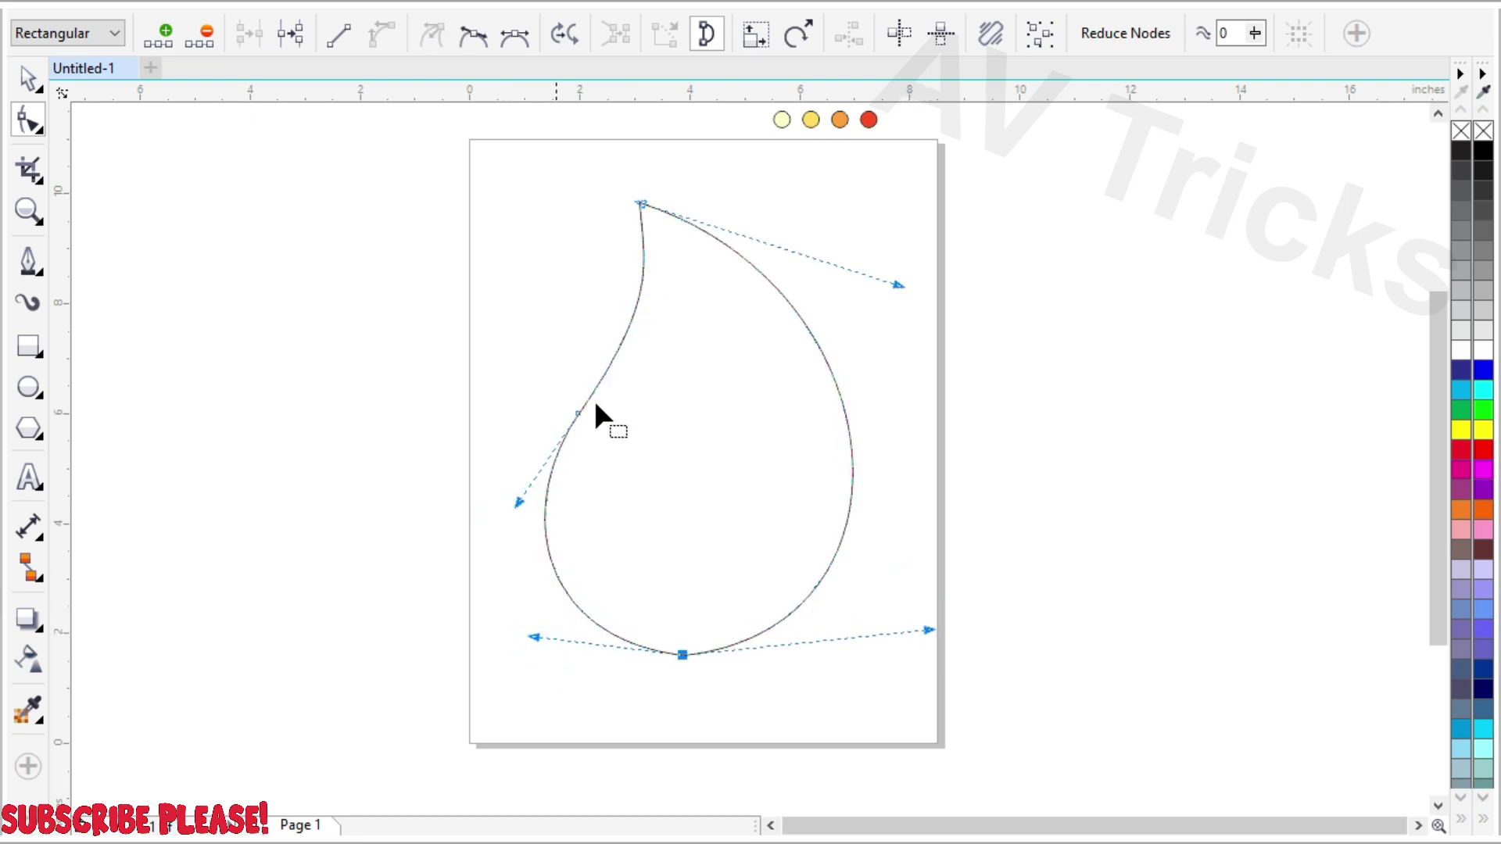
Move the flame's tip farther up and left, and adjust the adjoining handles to widen the right side and smooth the neck.
left_click_drag(641, 207, 602, 191)
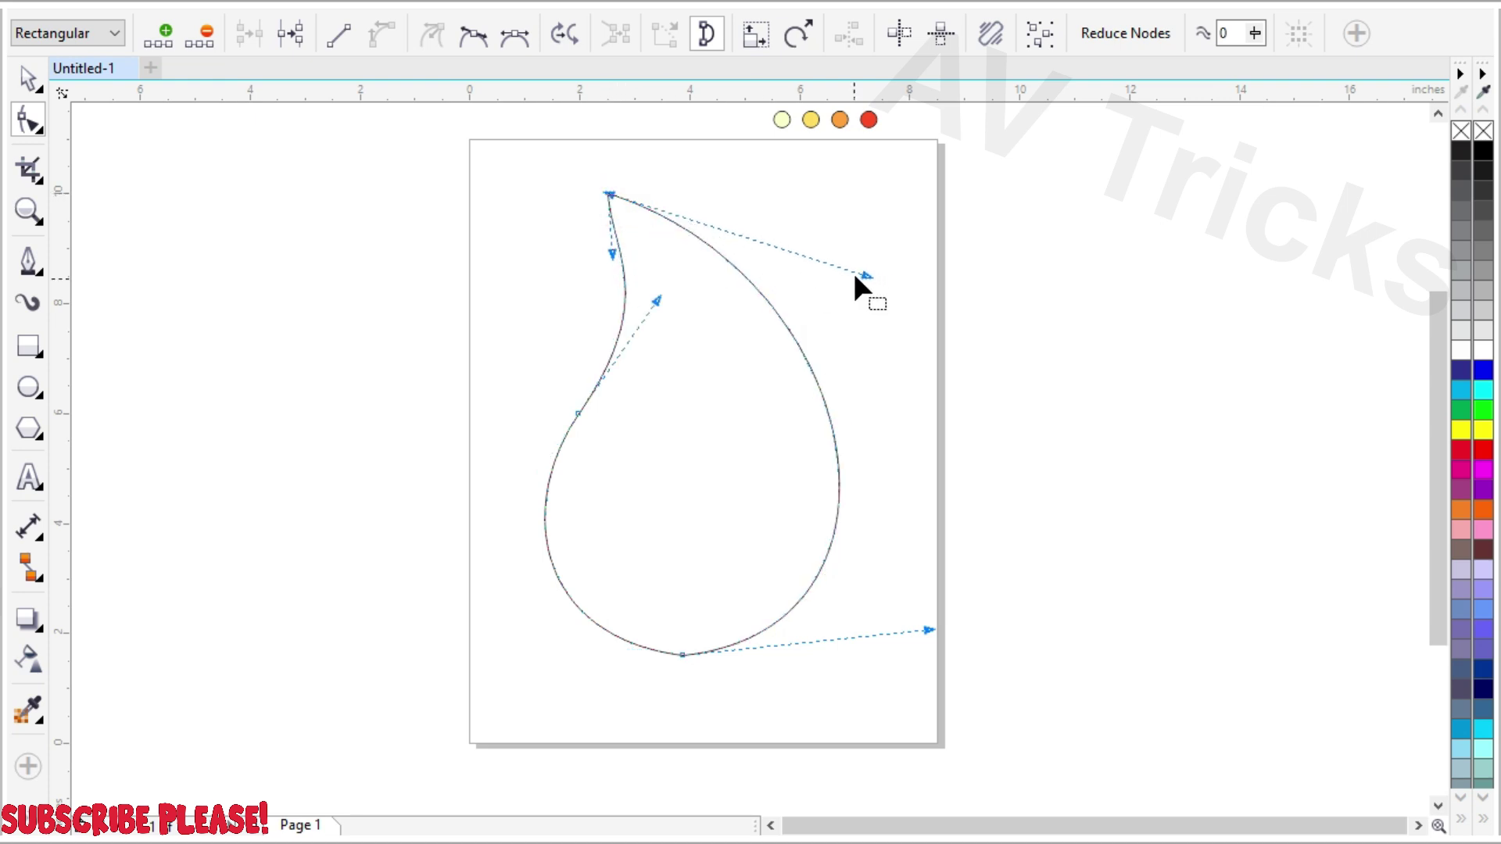
left_click_drag(869, 275, 921, 266)
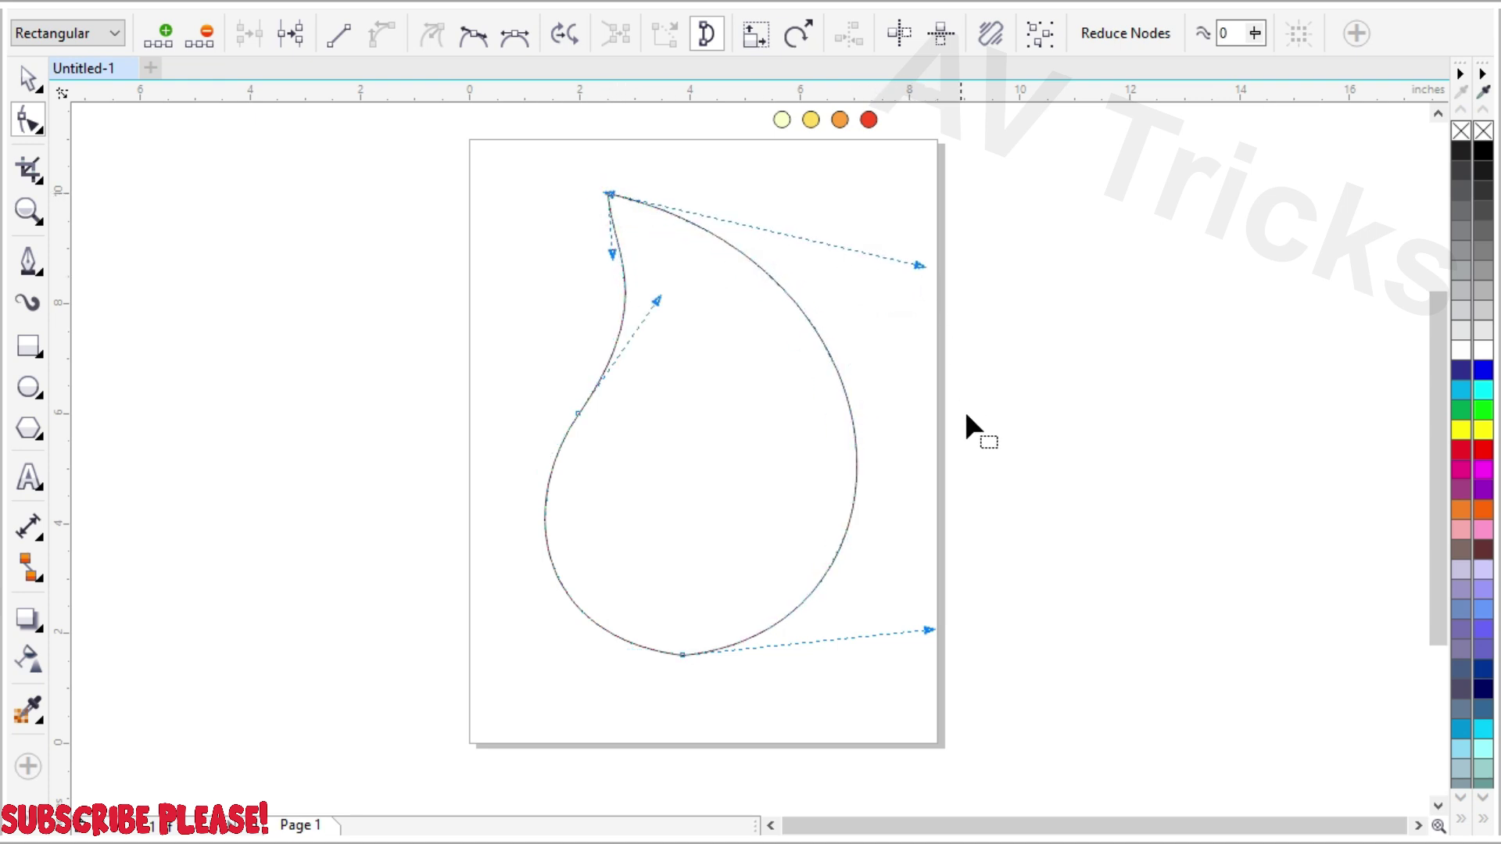
left_click_drag(929, 630, 949, 629)
left_click_drag(520, 496, 512, 501)
left_click_drag(612, 255, 632, 249)
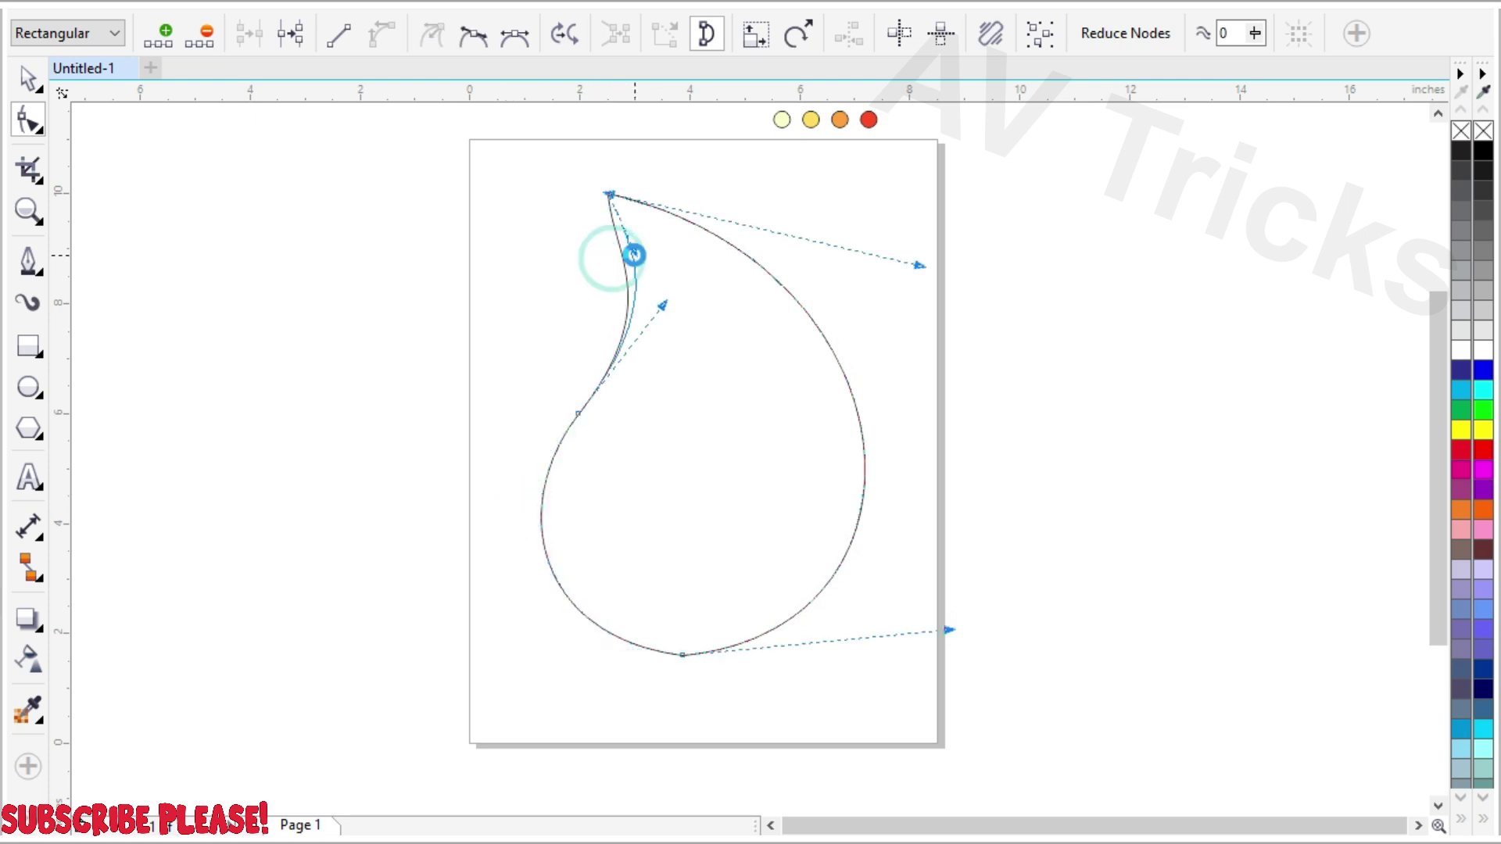
left_click_drag(662, 304, 665, 306)
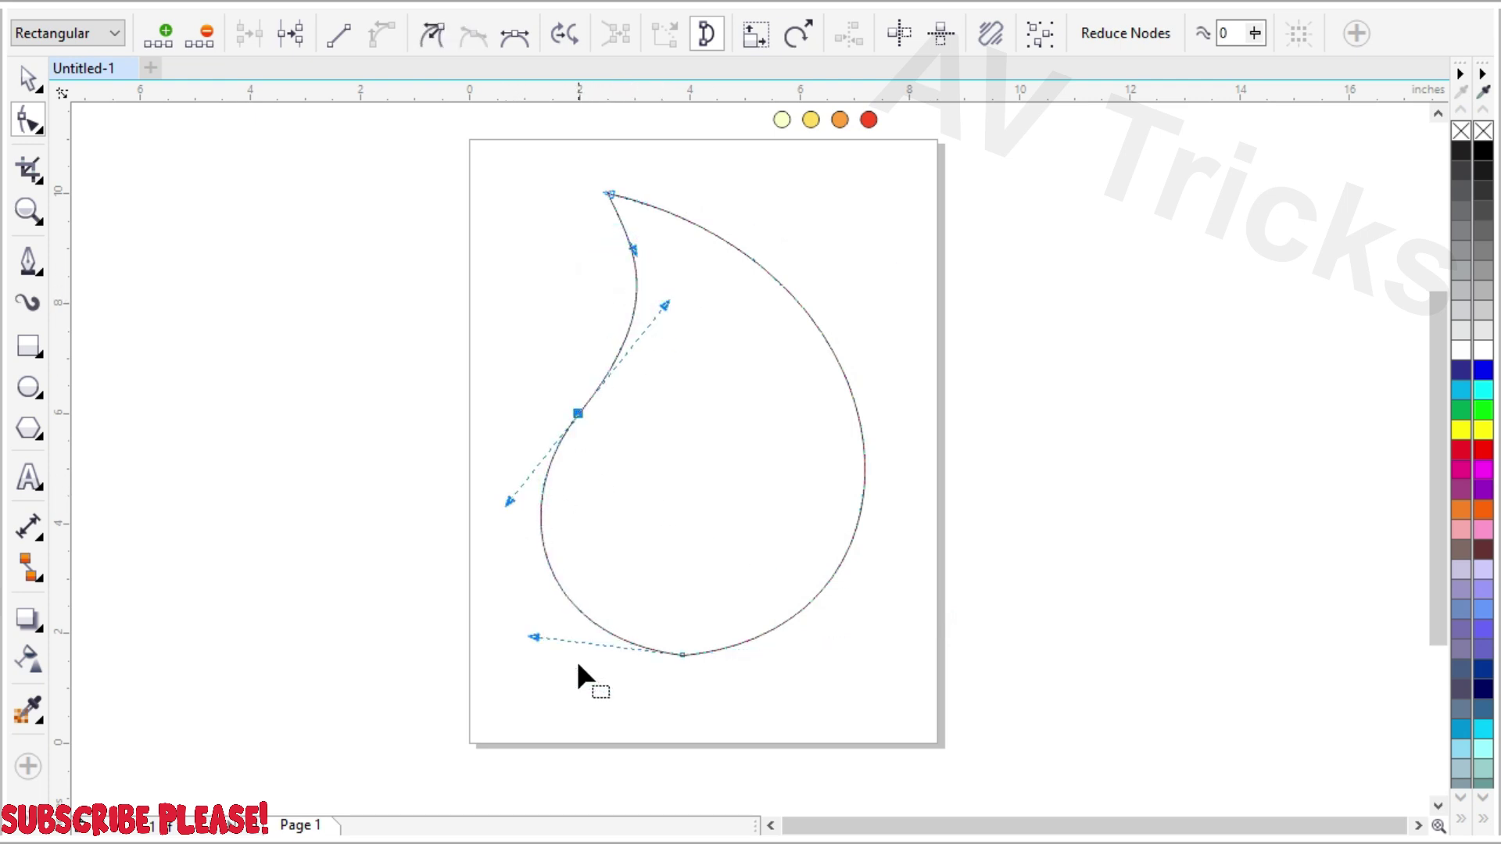
Smooth the flame's lower left curve by adjusting the bottom node's left handle and the left node's lower handle.
left_click_drag(532, 634, 555, 653)
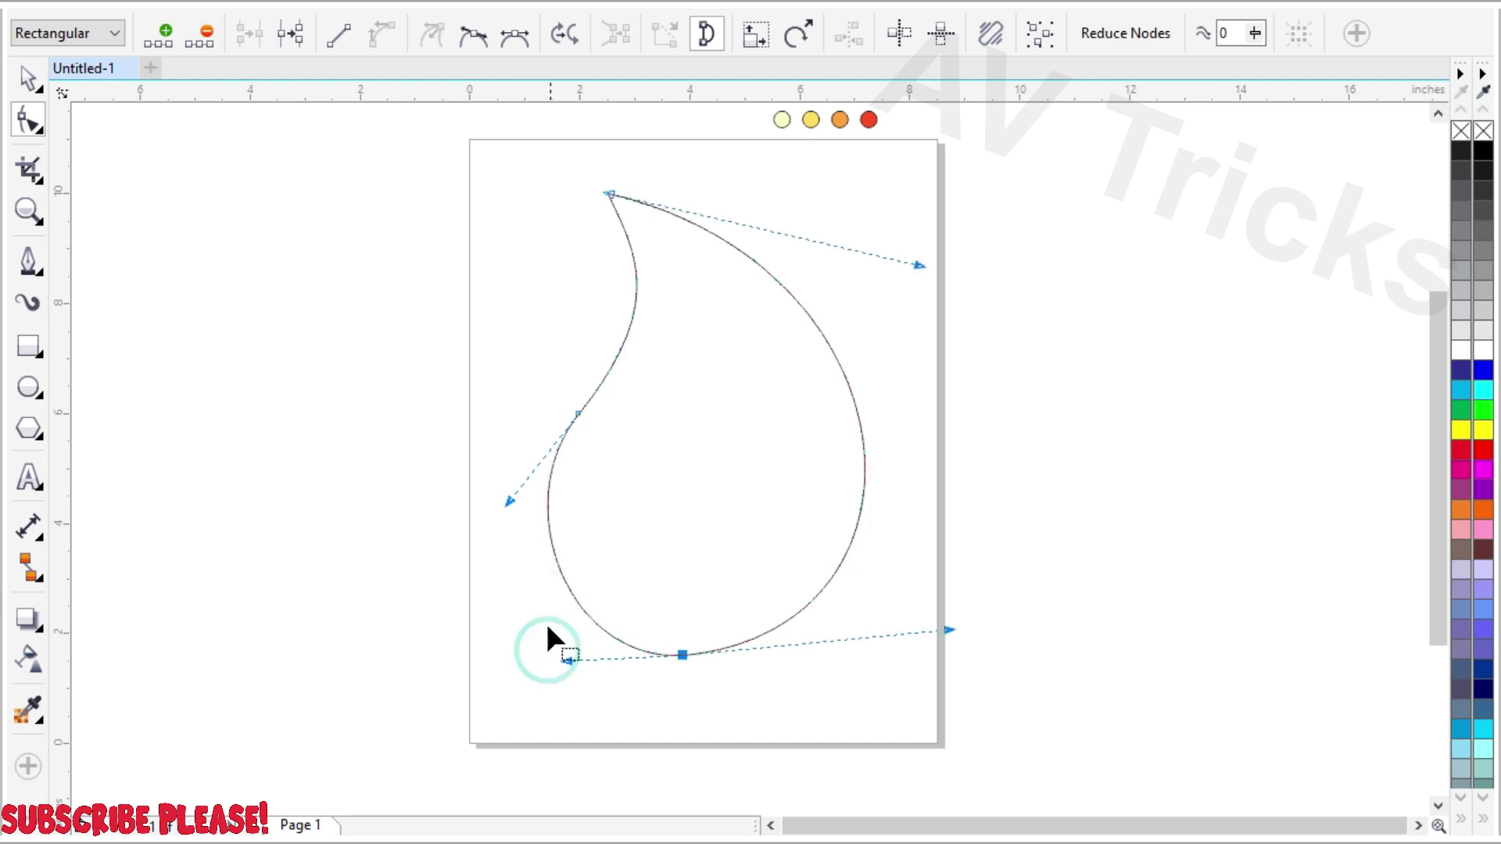
left_click_drag(501, 506, 495, 528)
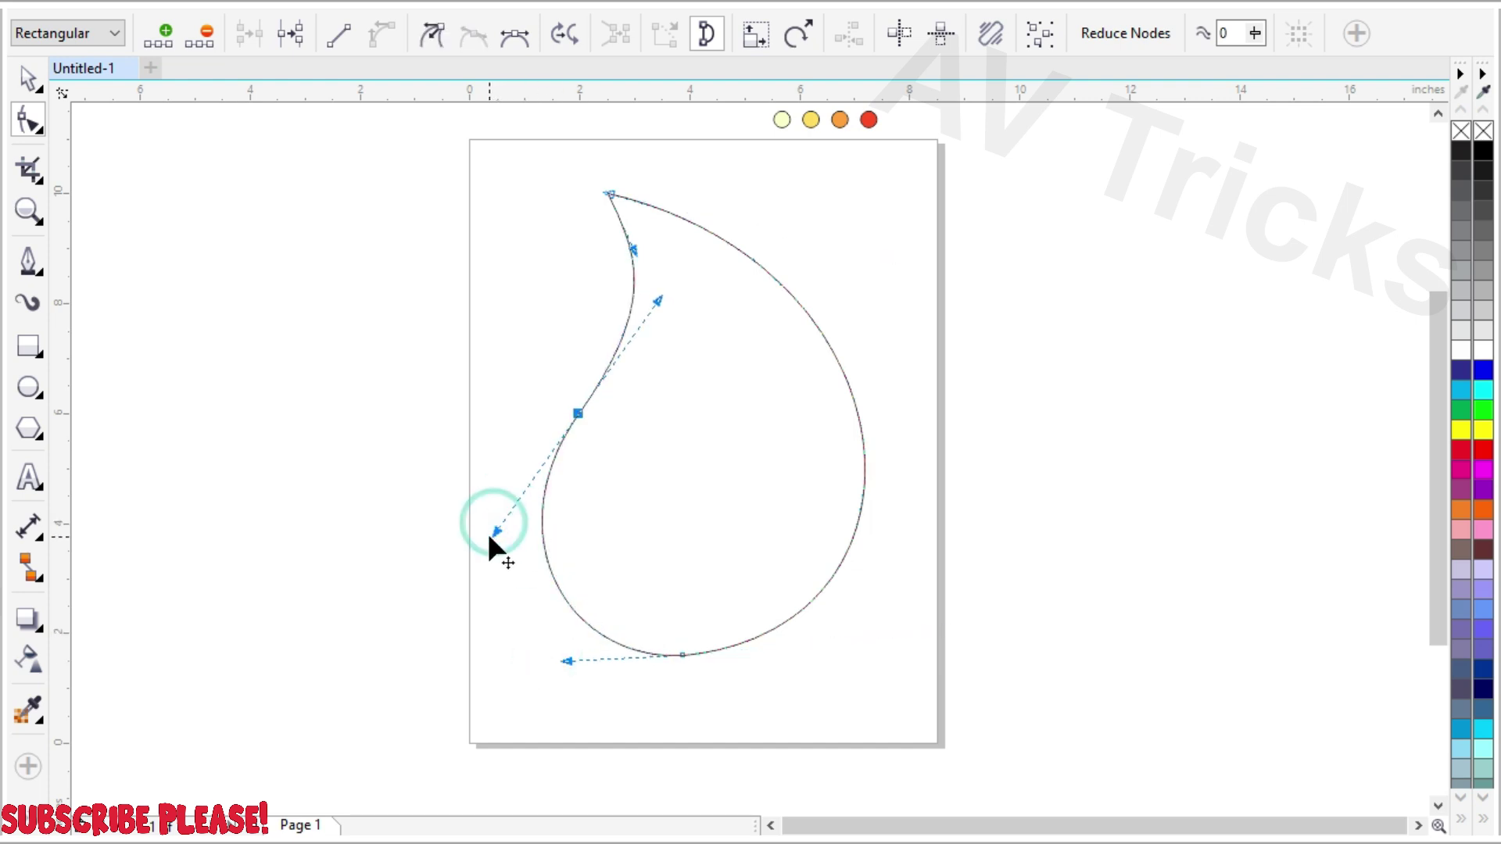
scroll(535, 529, "down", 2)
scroll(531, 540, "up", 2)
scroll(519, 561, "down", 2)
scroll(594, 462, "up", 2)
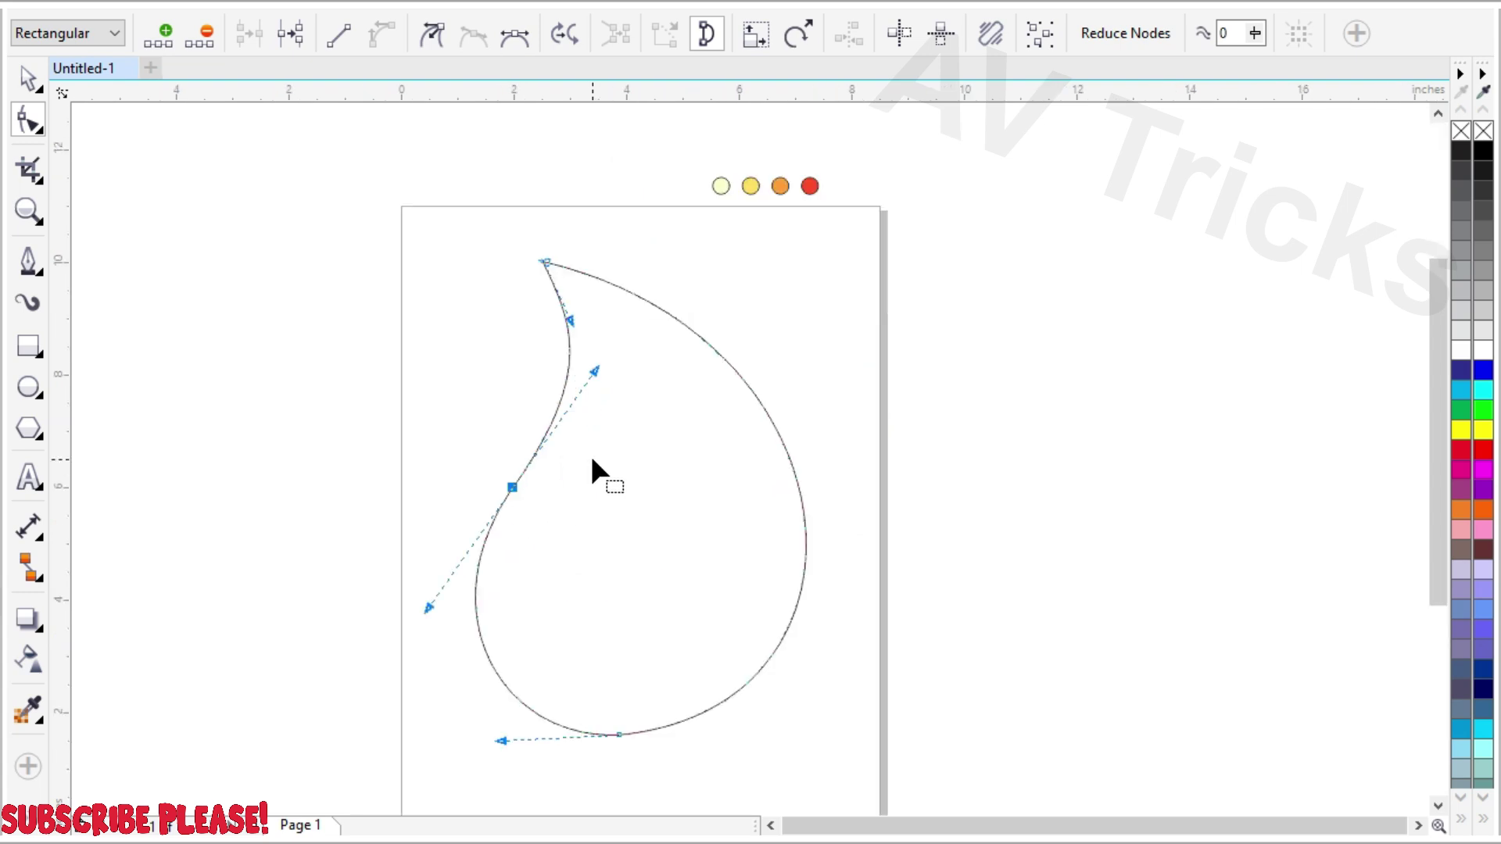
left_click(27, 264)
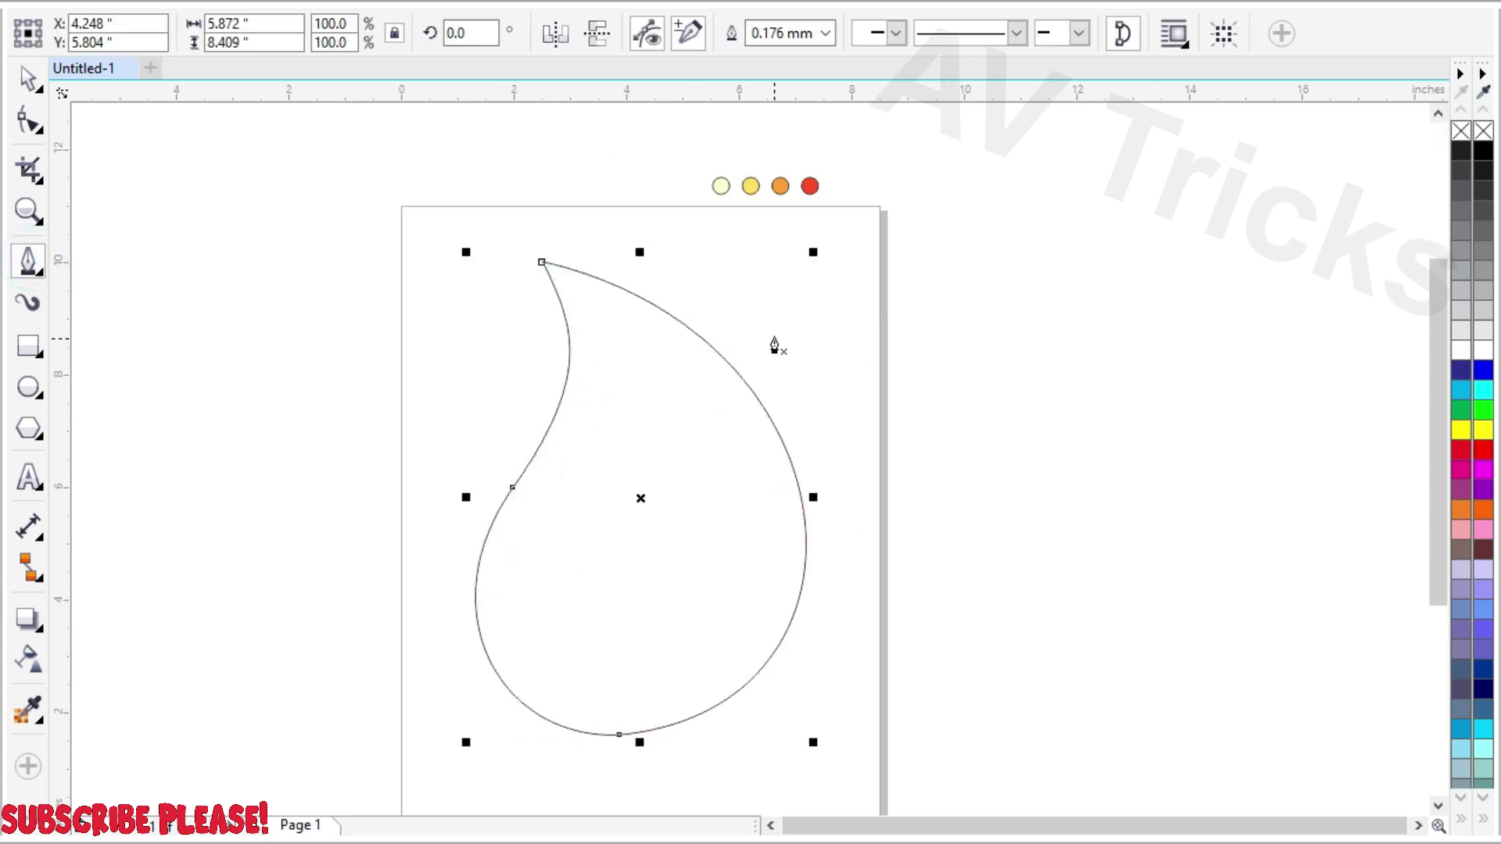
left_click(621, 276)
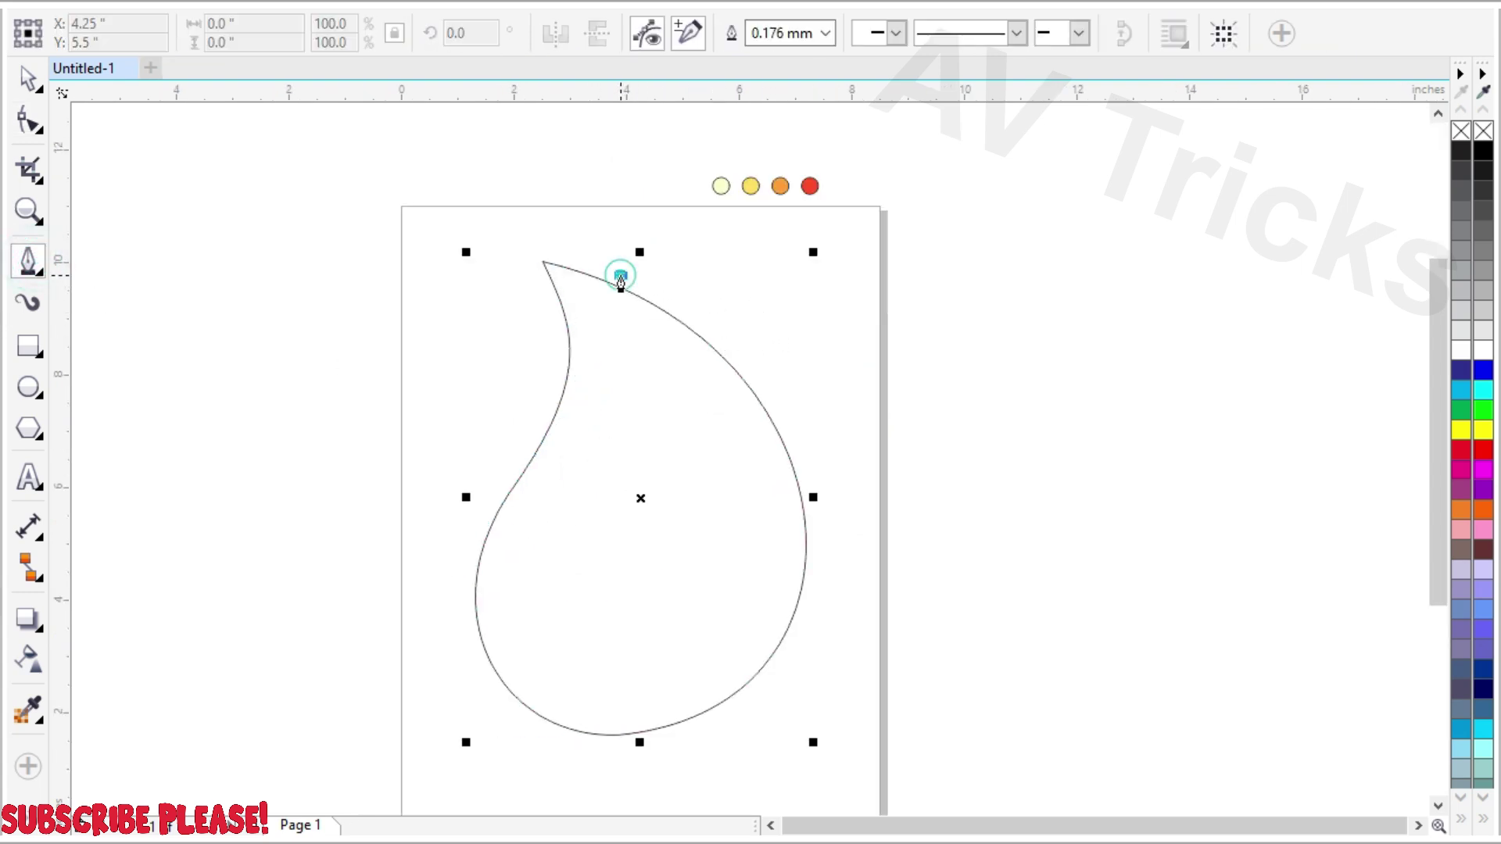
left_click(689, 416)
key("Delete")
Create a copy of the flame scaled to 76.6% and place it inside the original, close to its bottom edge.
left_click(28, 78)
left_click(693, 468)
left_click_drag(816, 257, 774, 306)
left_click_drag(681, 552, 676, 594)
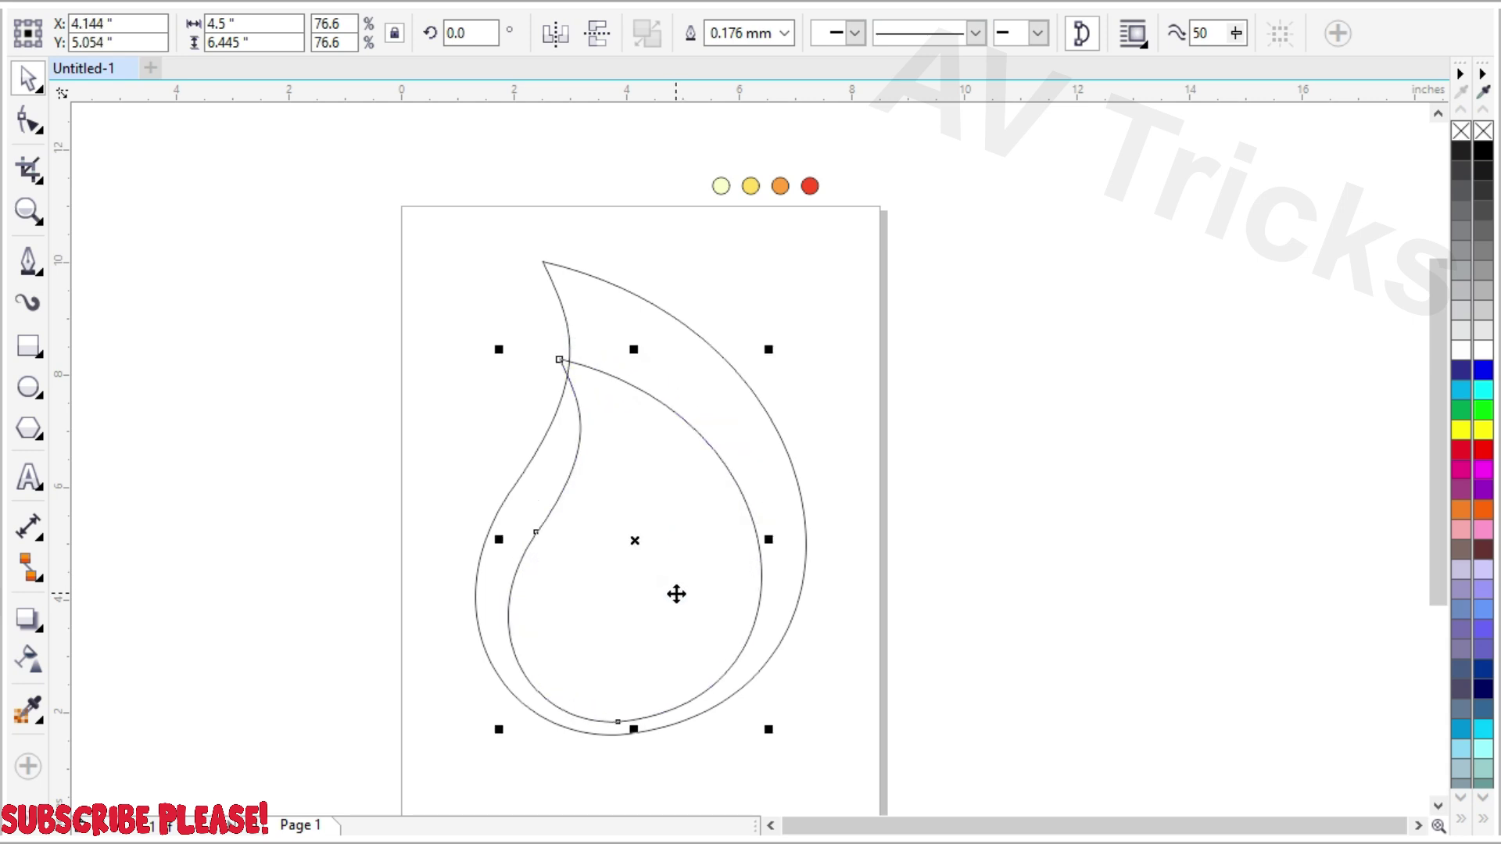
Move the inner flame's tip to the right and flatten its upper right curve so it lies inside the outer flame.
left_click(28, 121)
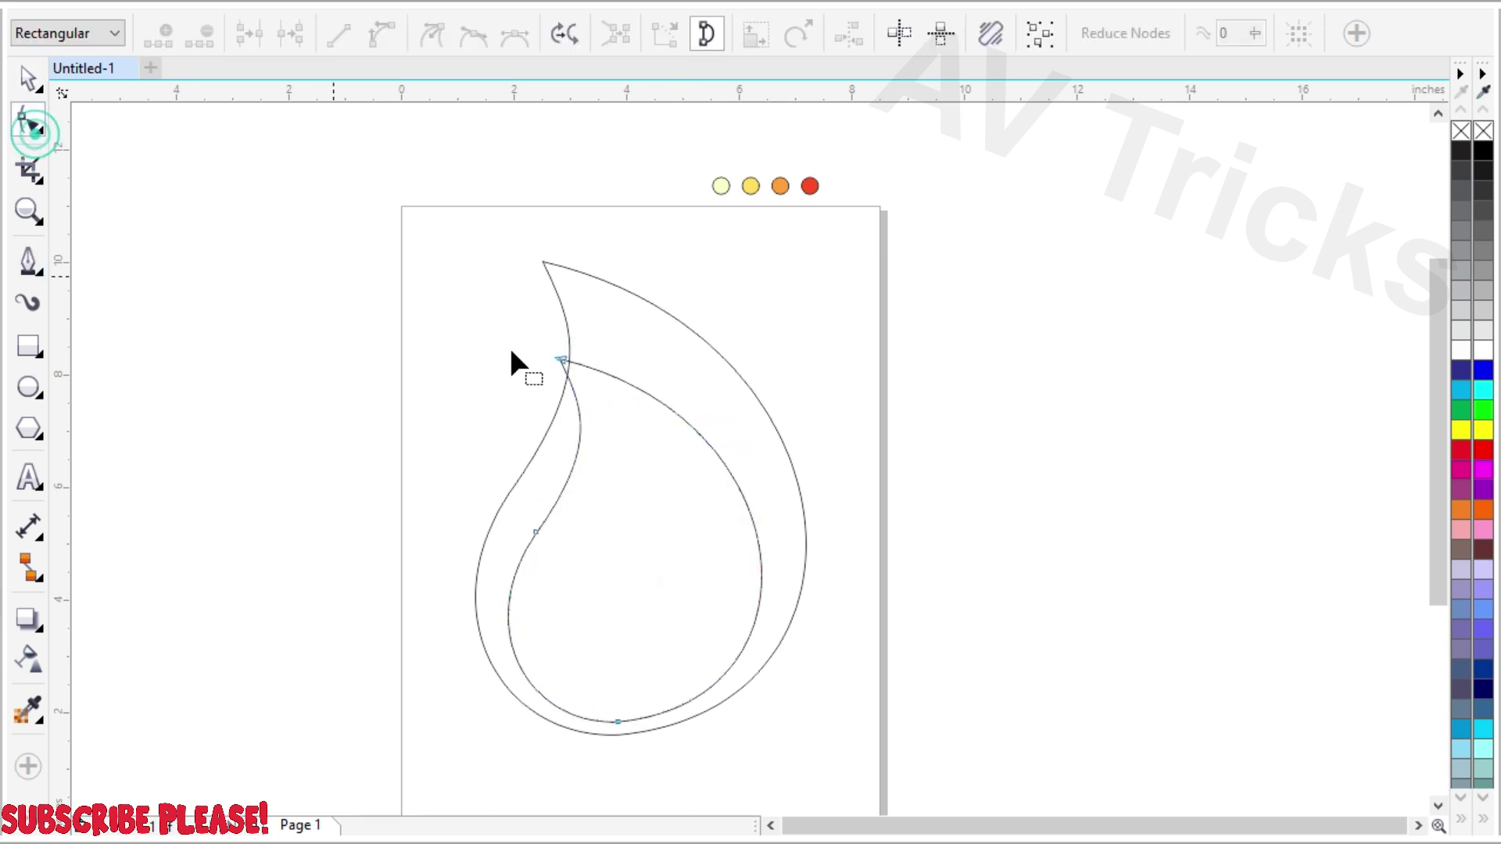
left_click_drag(561, 360, 603, 353)
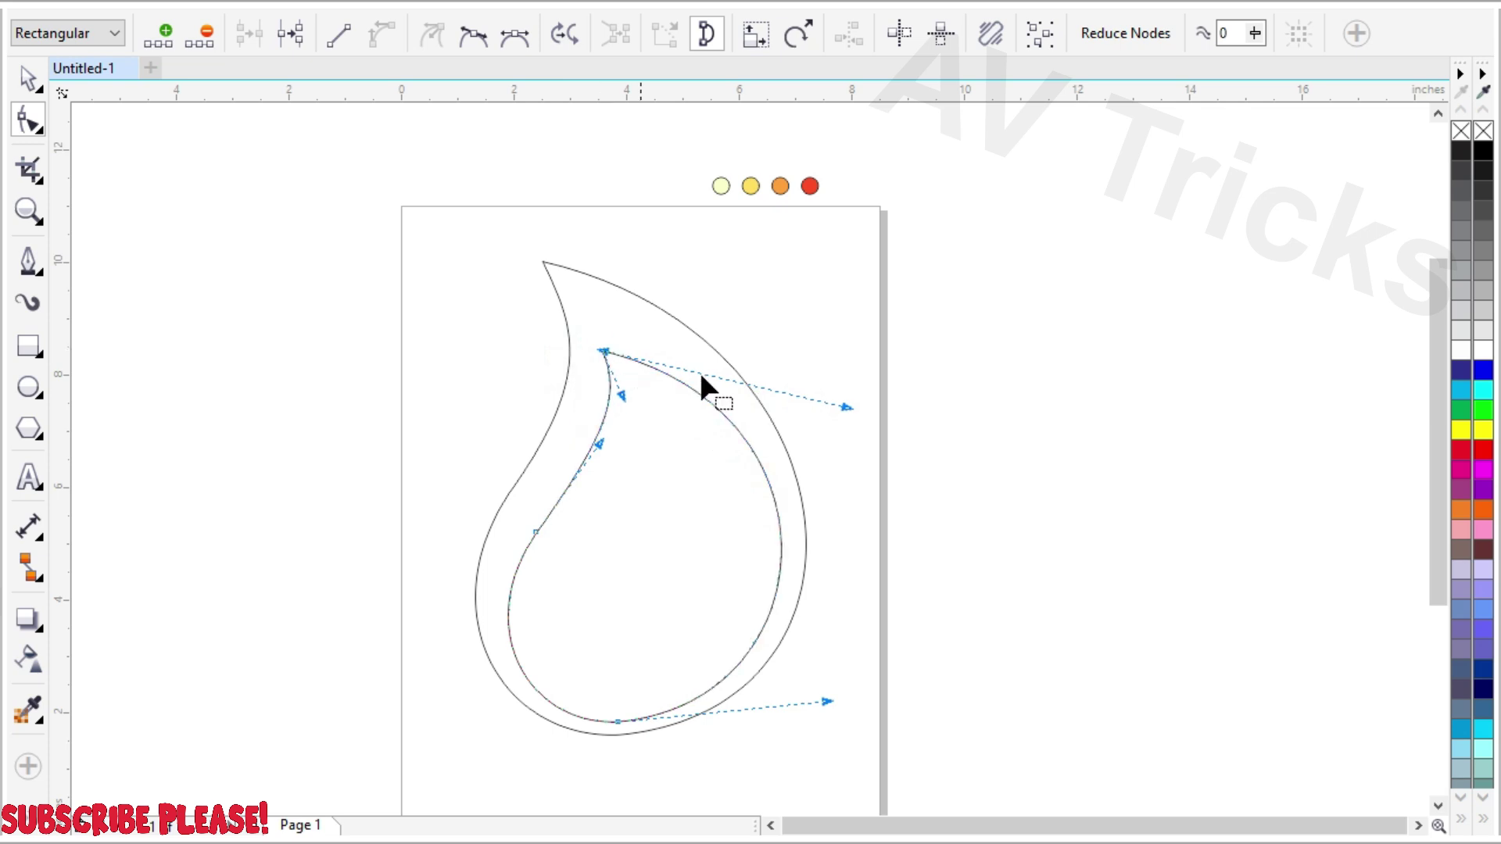
left_click_drag(848, 407, 788, 451)
left_click(603, 442)
Refine the inner flame's bottom and lower left curves with the node handles so they follow the outer flame evenly.
scroll(603, 443, "down", 1)
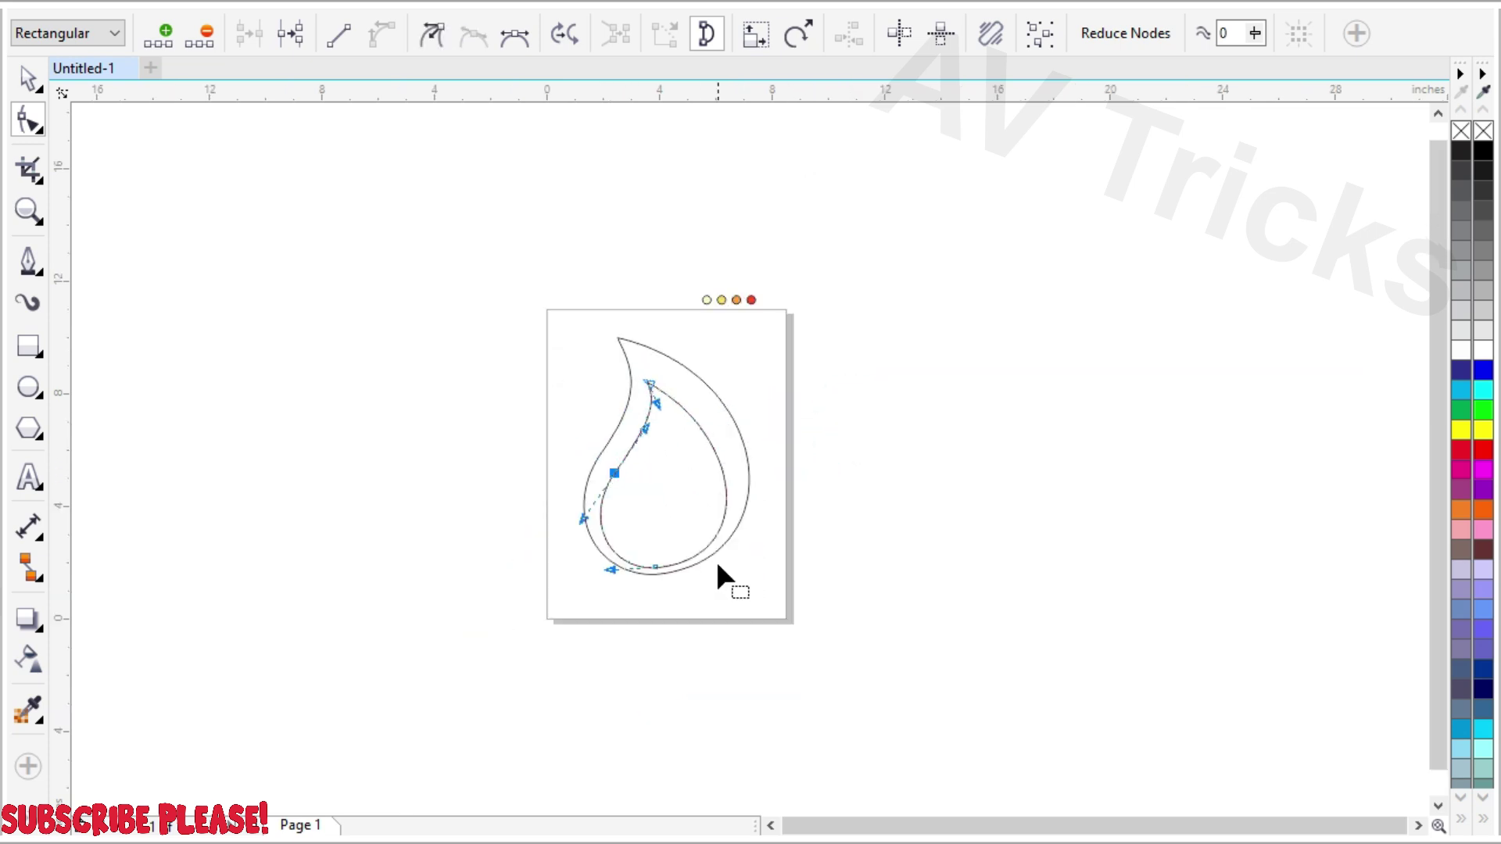
scroll(713, 570, "up", 1)
left_click_drag(598, 568, 788, 577)
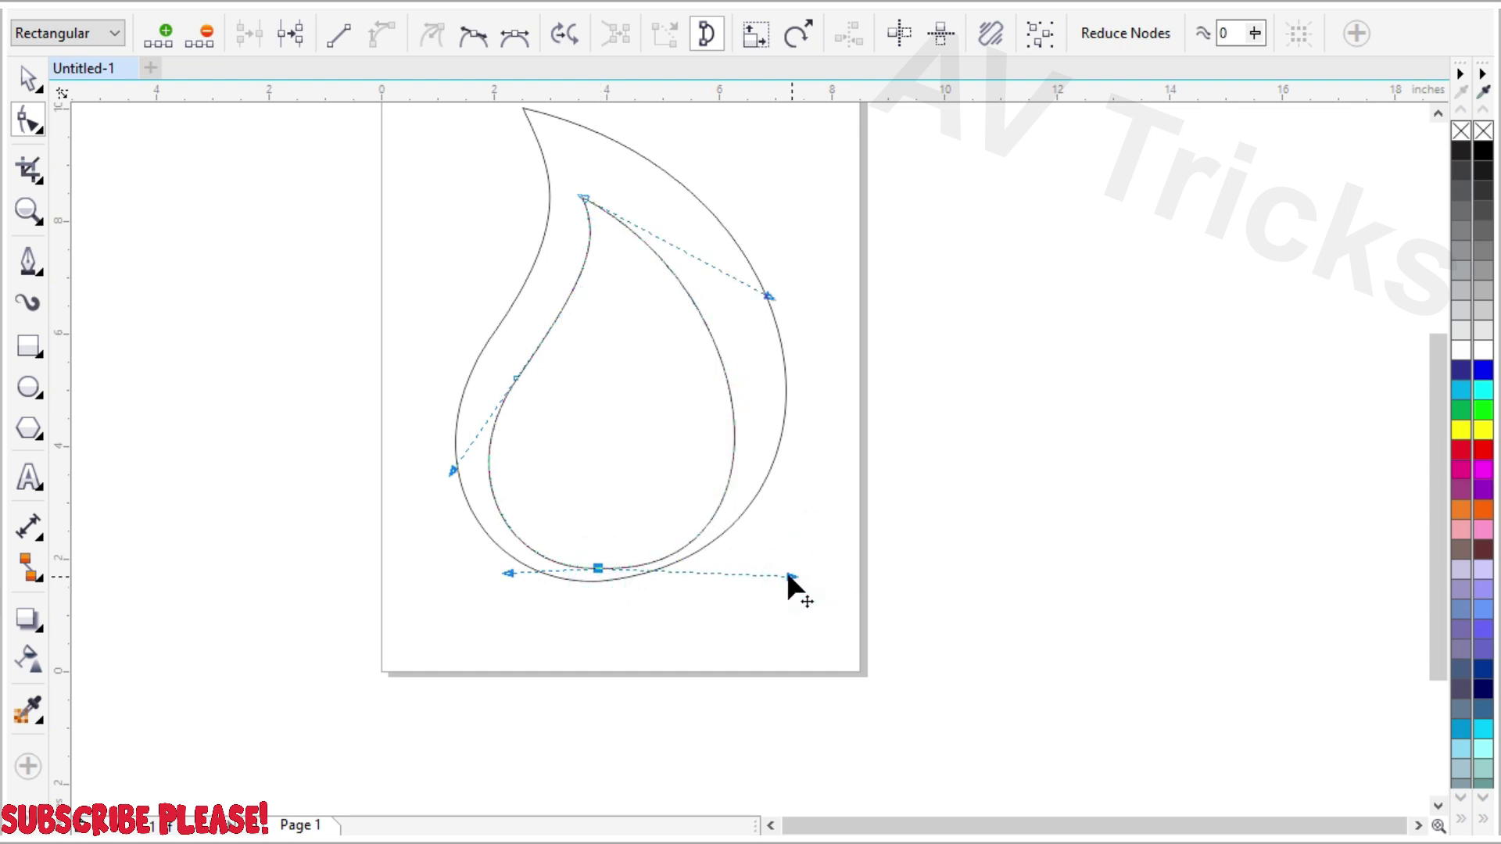
left_click(450, 470)
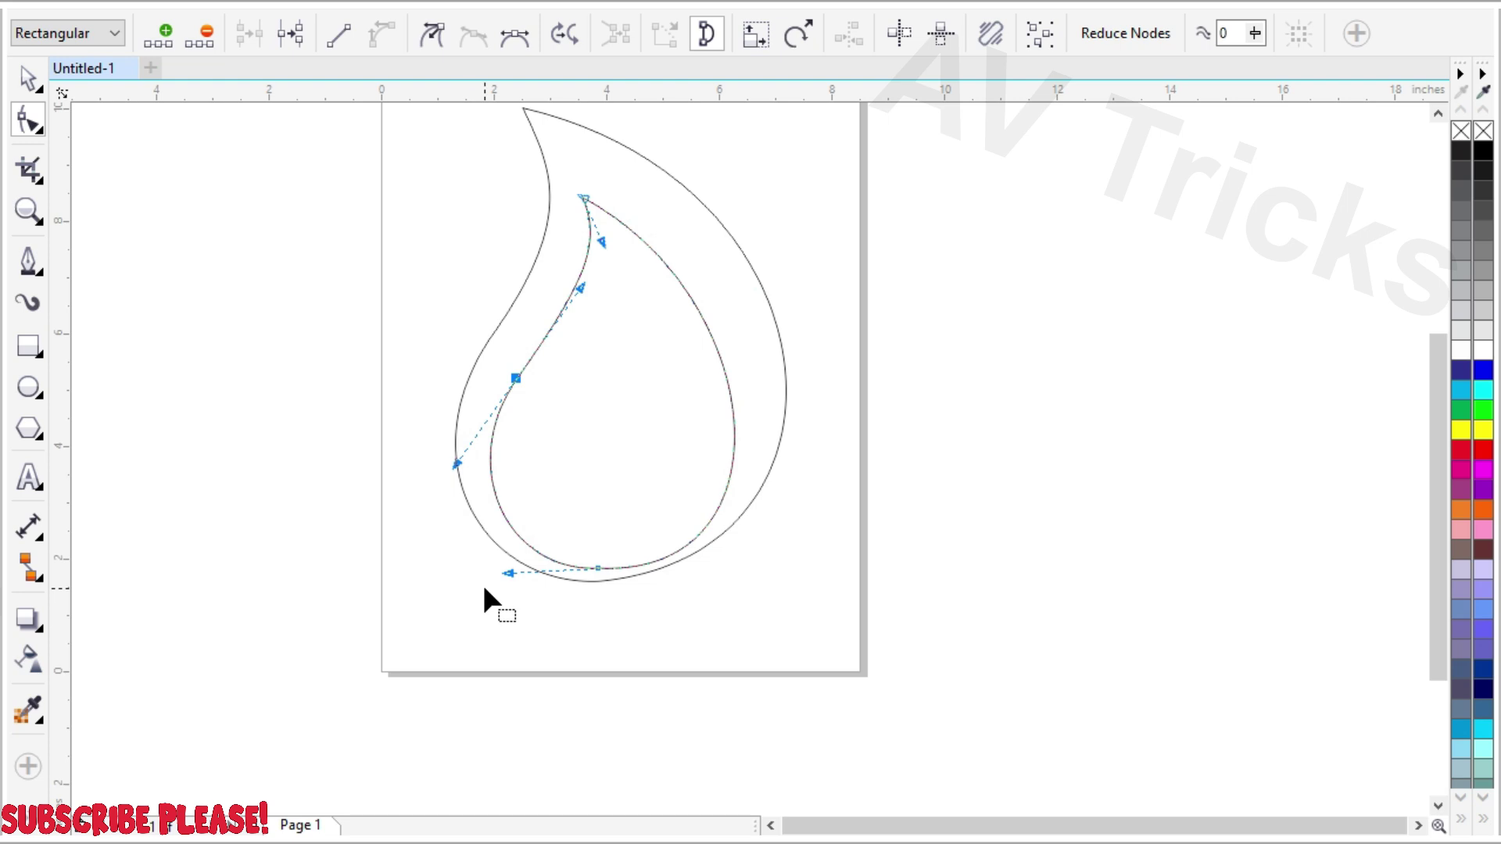
scroll(484, 588, "up", 2)
left_click(521, 559)
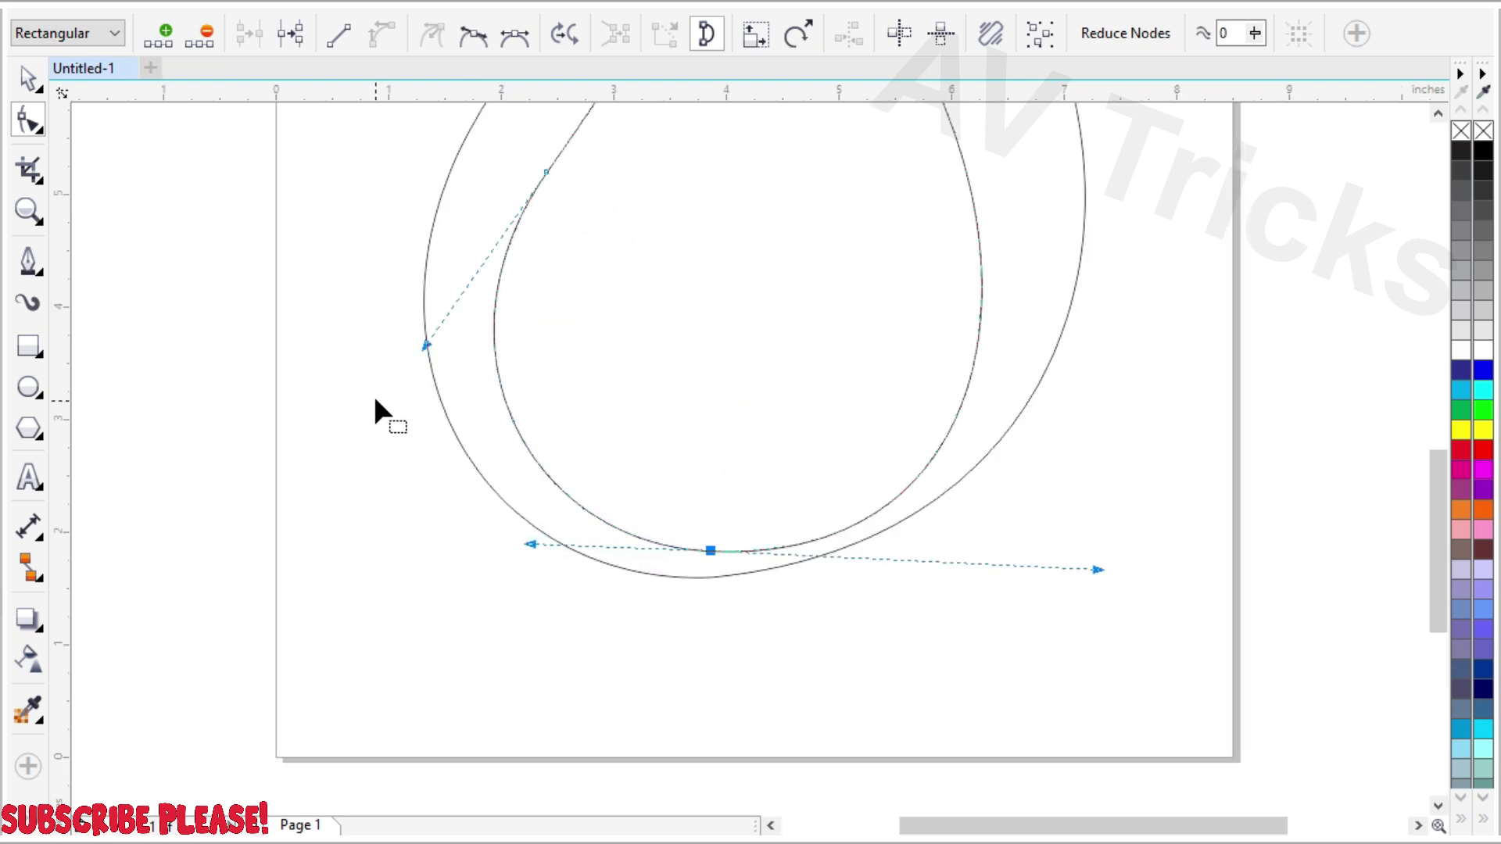
left_click(422, 346)
scroll(594, 501, "down", 2)
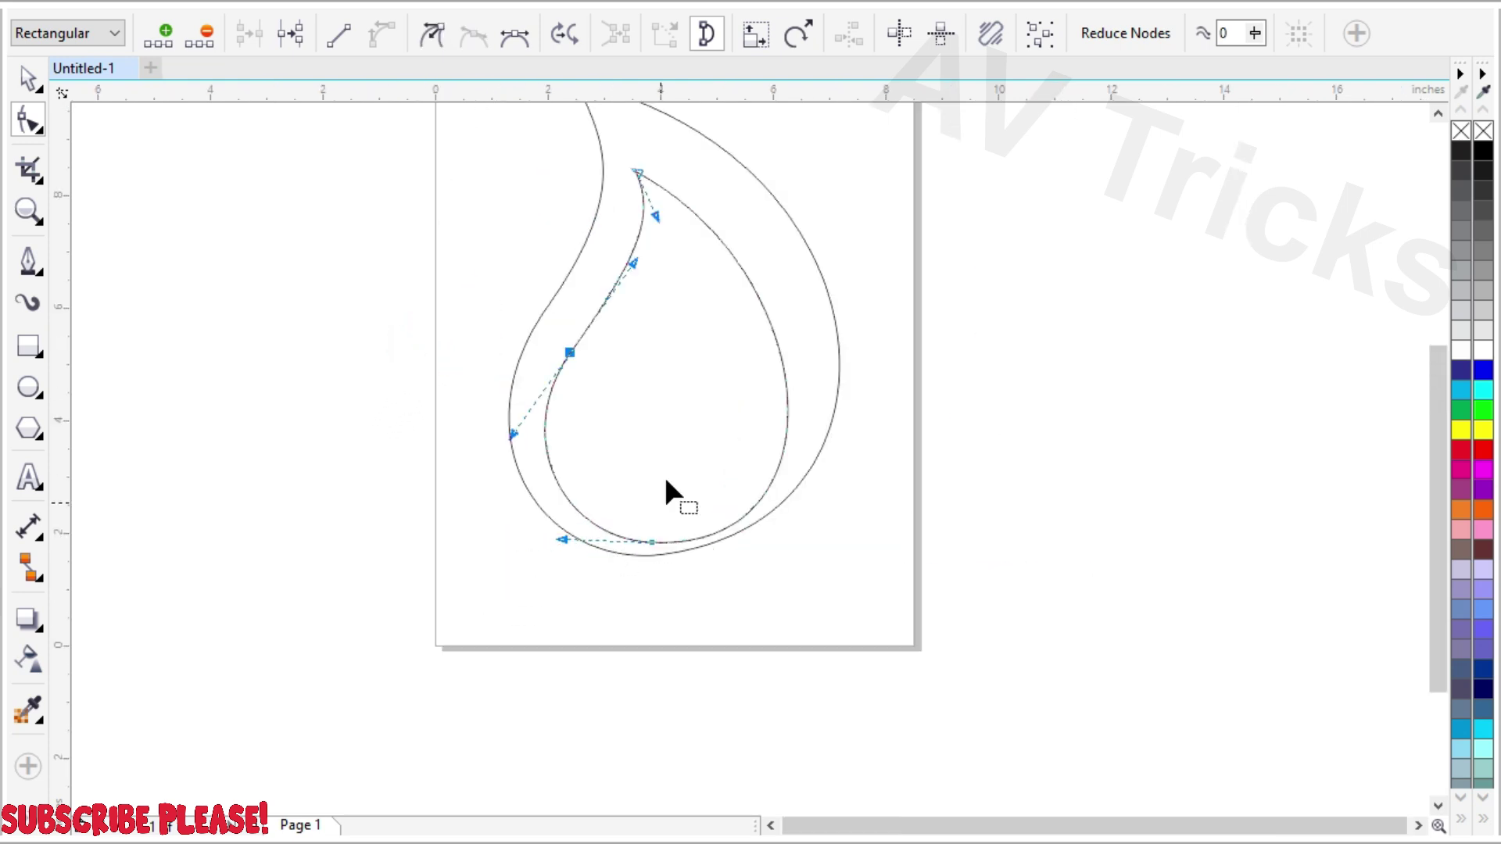
Create a third flame copy scaled to 25.4% and place it at the bottom inside the inner flame.
left_click(24, 76)
left_click_drag(797, 163, 641, 289)
left_click_drag(586, 449, 660, 443)
Try mirroring the small flame horizontally, and flip it back to its original orientation.
left_click(555, 36)
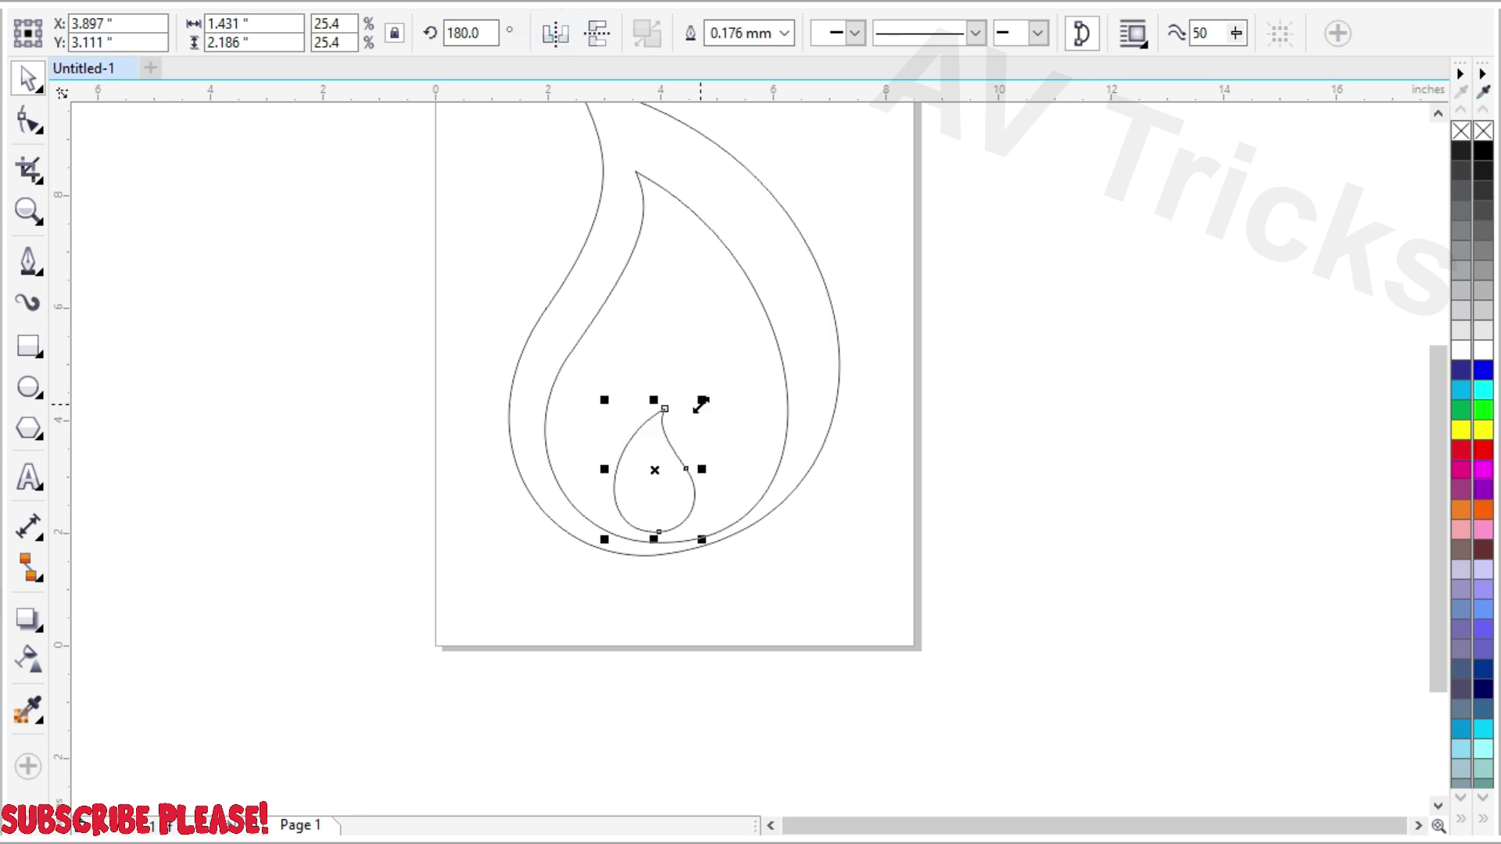
scroll(683, 426, "up", 1)
scroll(664, 617, "down", 1)
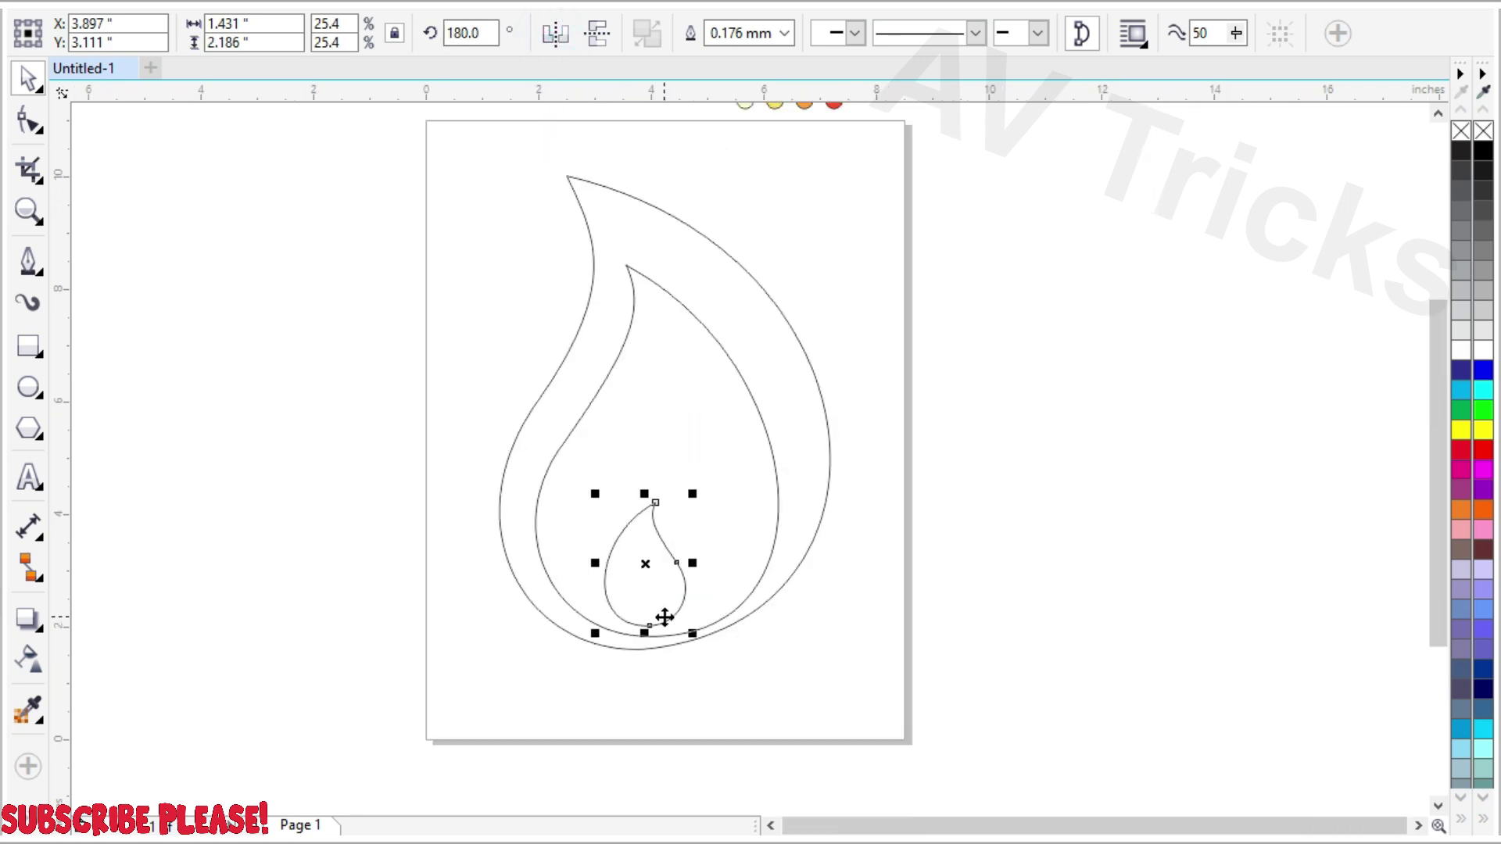
scroll(657, 608, "up", 1)
left_click(555, 33)
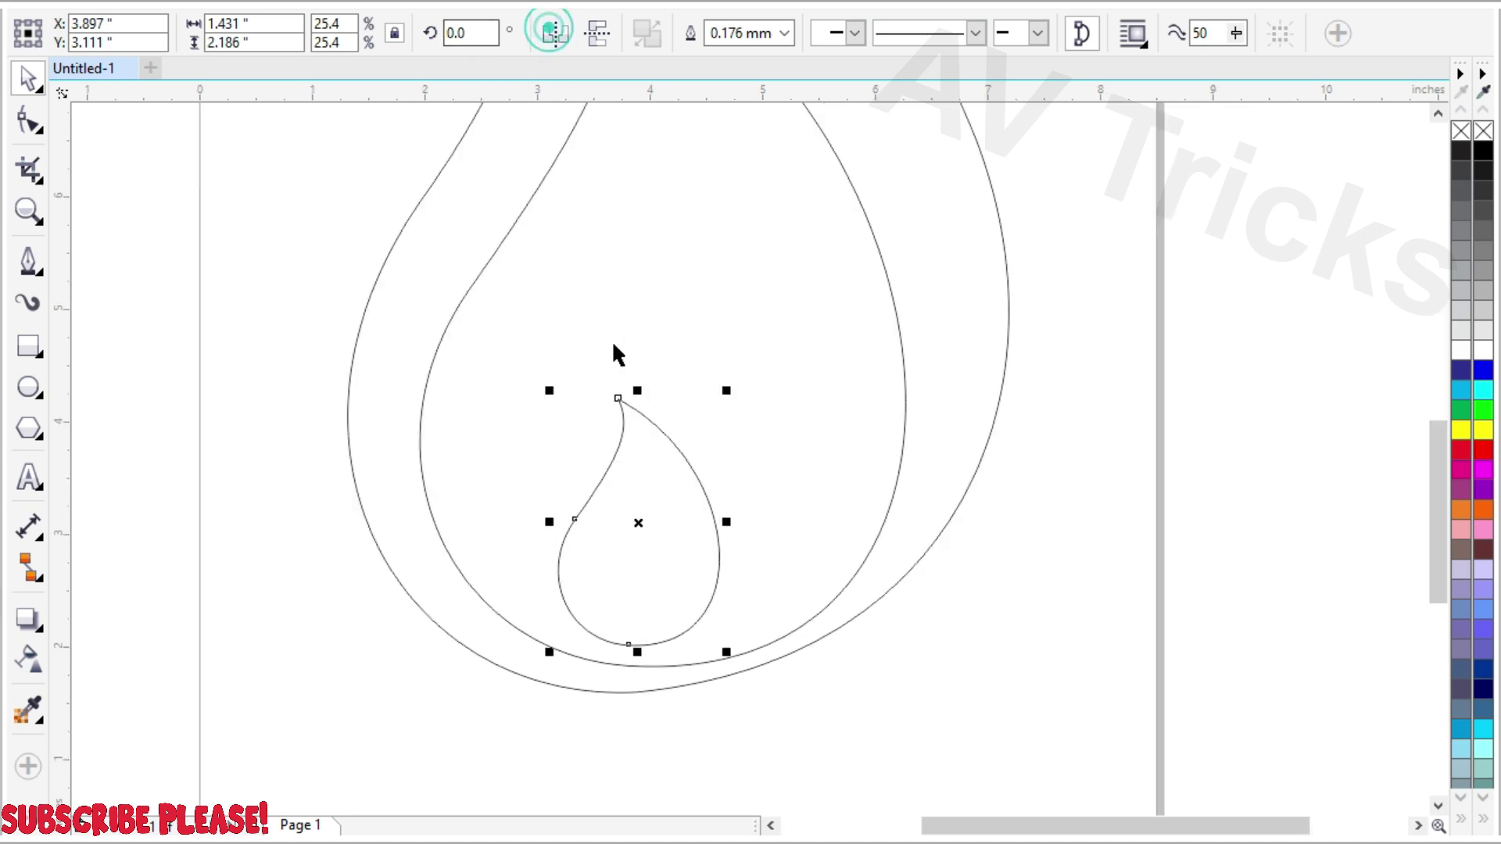
Nudge the small flame right and slightly down, and align all three flames on a common vertical centre line.
left_click_drag(626, 491, 647, 509)
scroll(715, 536, "down", 1)
left_click(767, 523, "shift")
left_click(829, 506, "shift")
key("c")
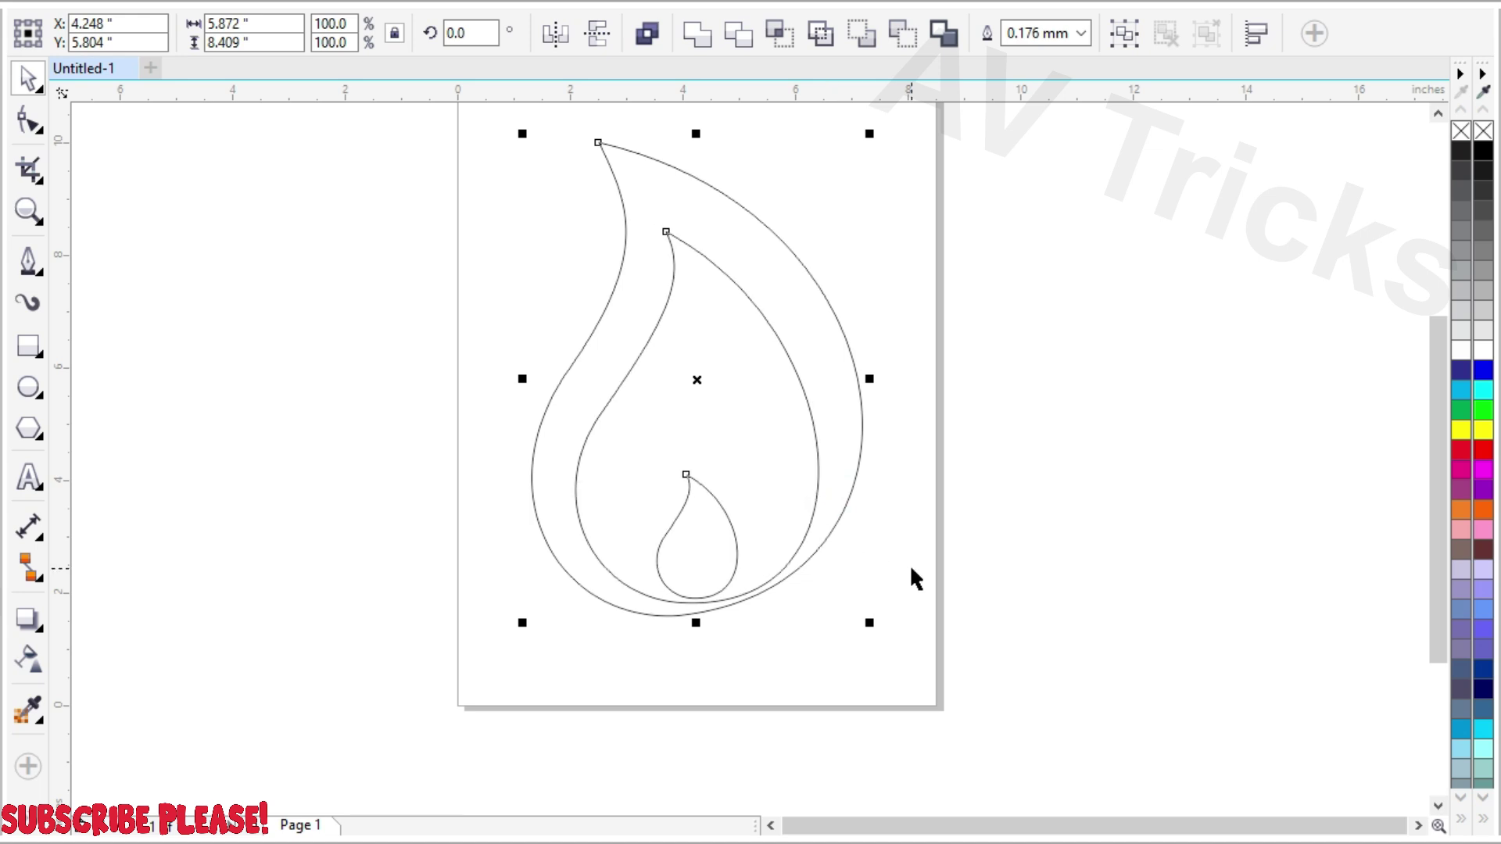
left_click(908, 564)
Reshape the outer flame's bottom curve by adjusting both handles of its bottom node so the base is rounder.
left_click(813, 506)
left_click(28, 121)
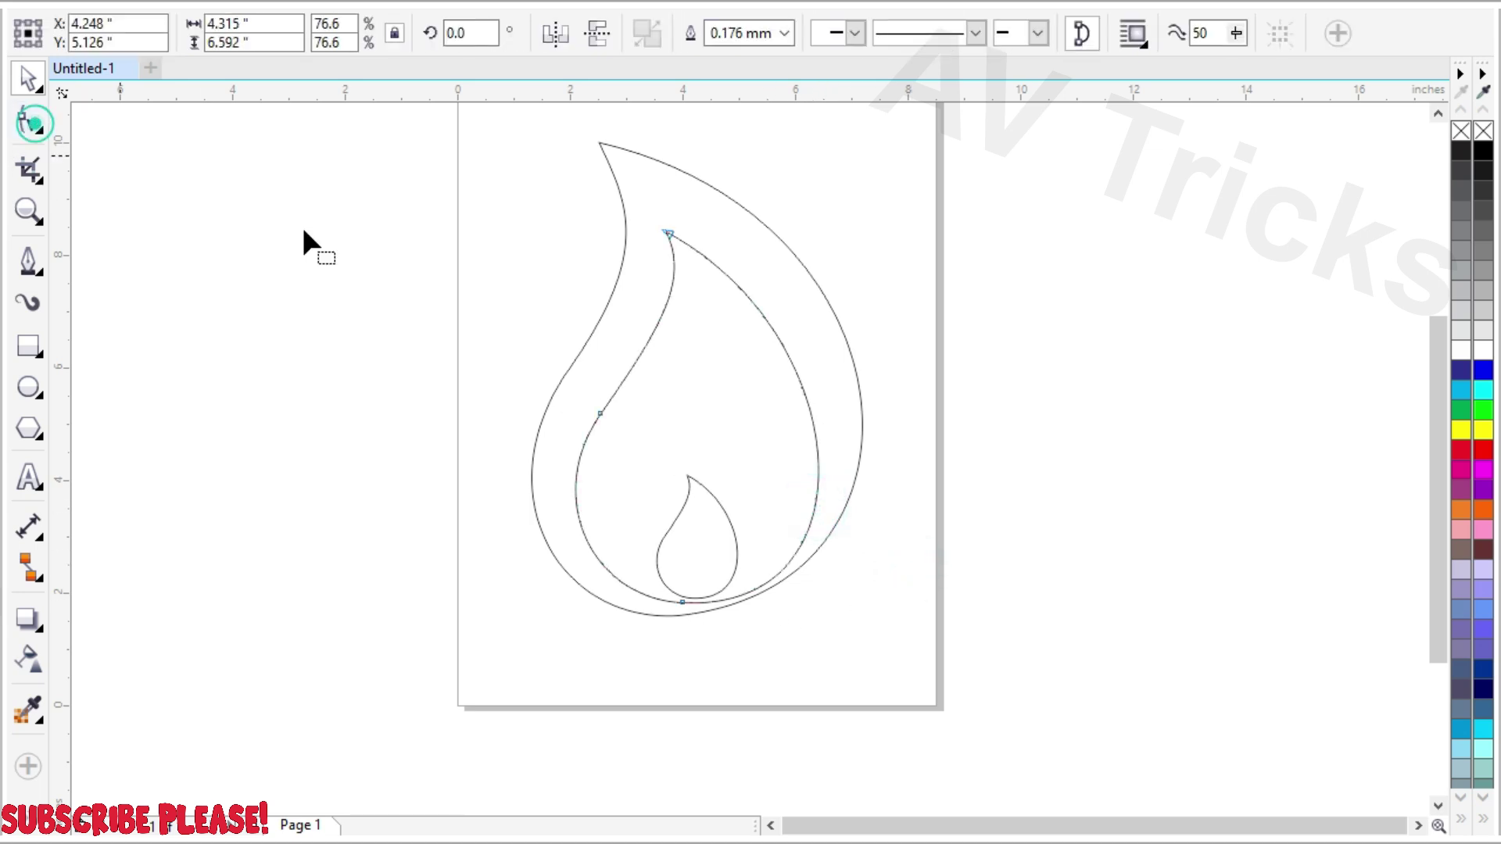
left_click(848, 431)
left_click(674, 614)
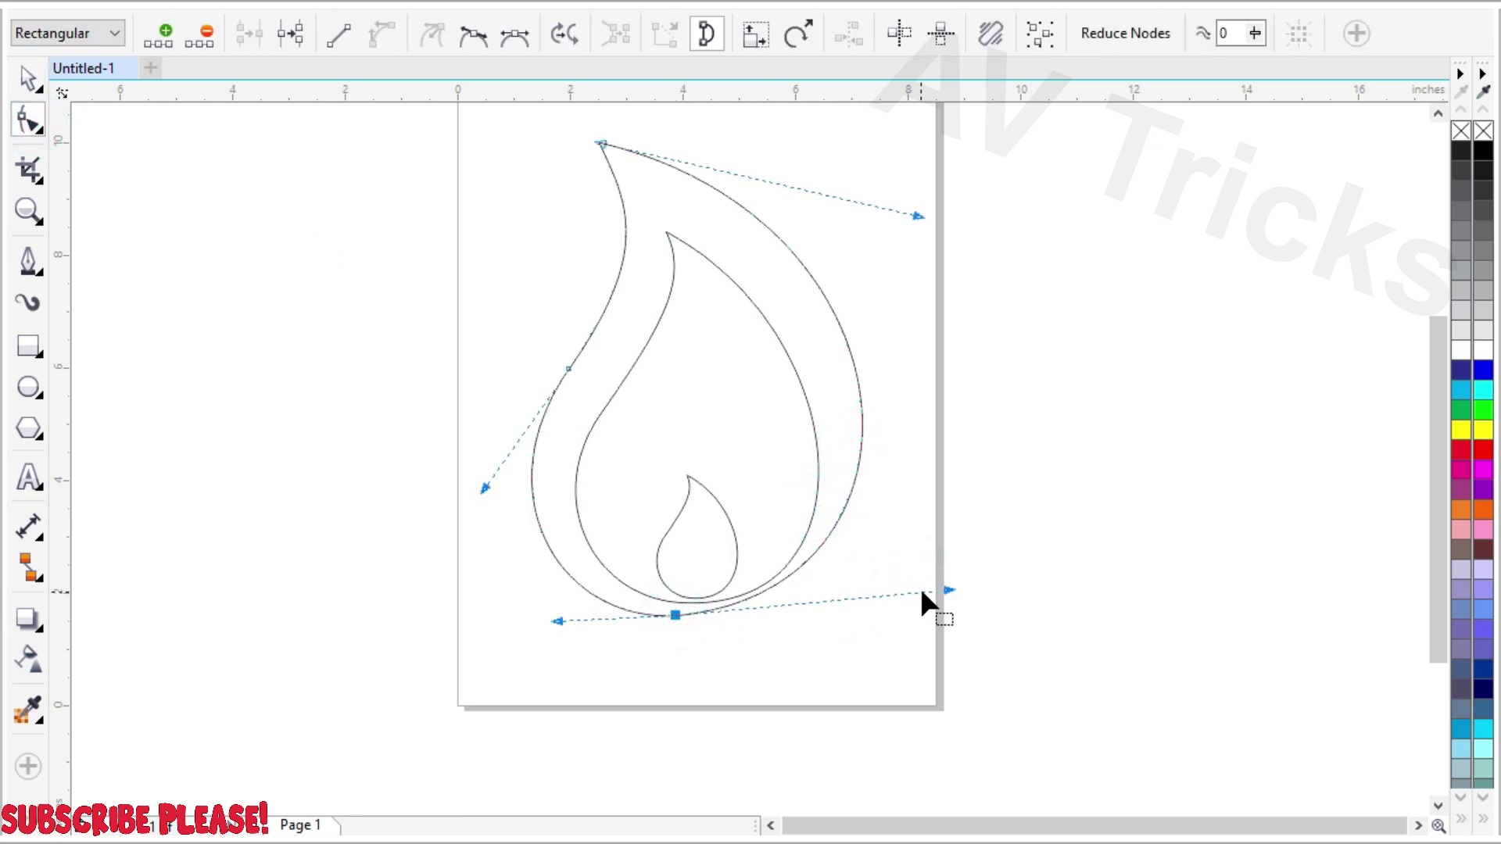
left_click_drag(951, 590, 958, 619)
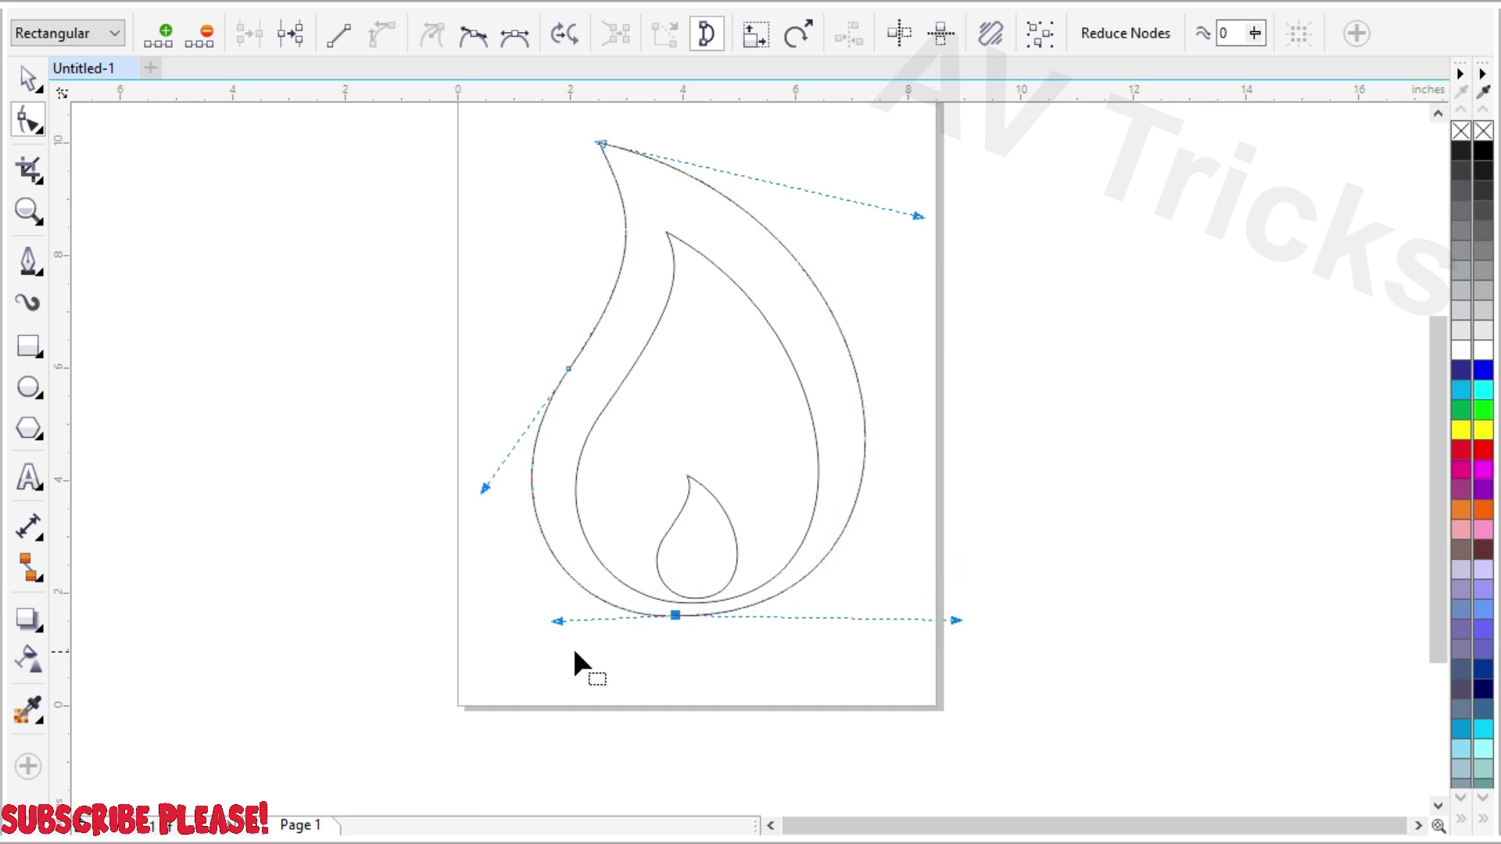
left_click_drag(555, 623, 561, 614)
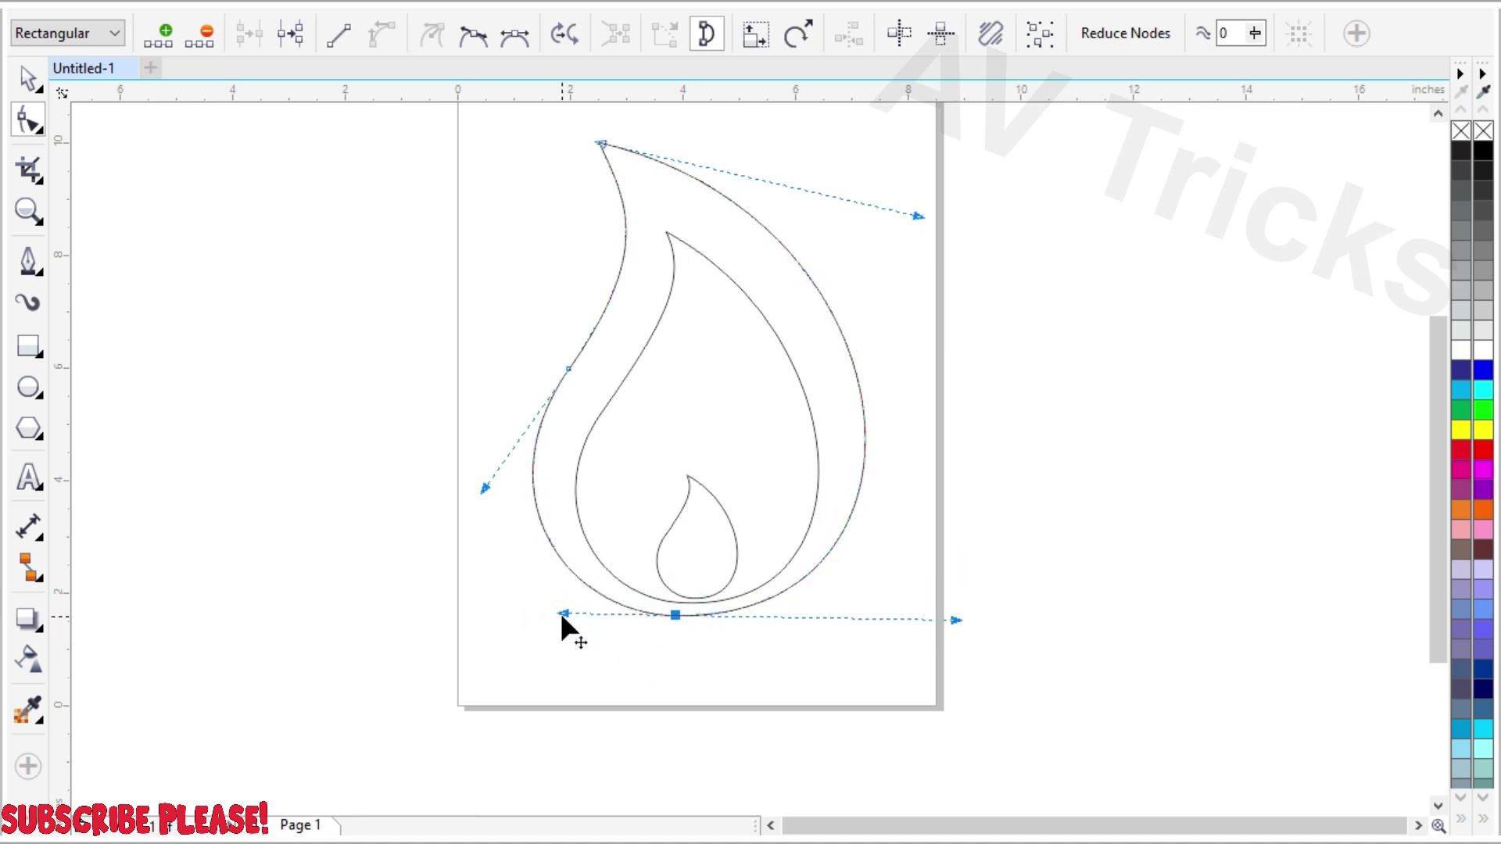
Stretch the middle flame upward from its top edge to a height of 6.797 inches.
left_click(28, 78)
left_click(424, 383)
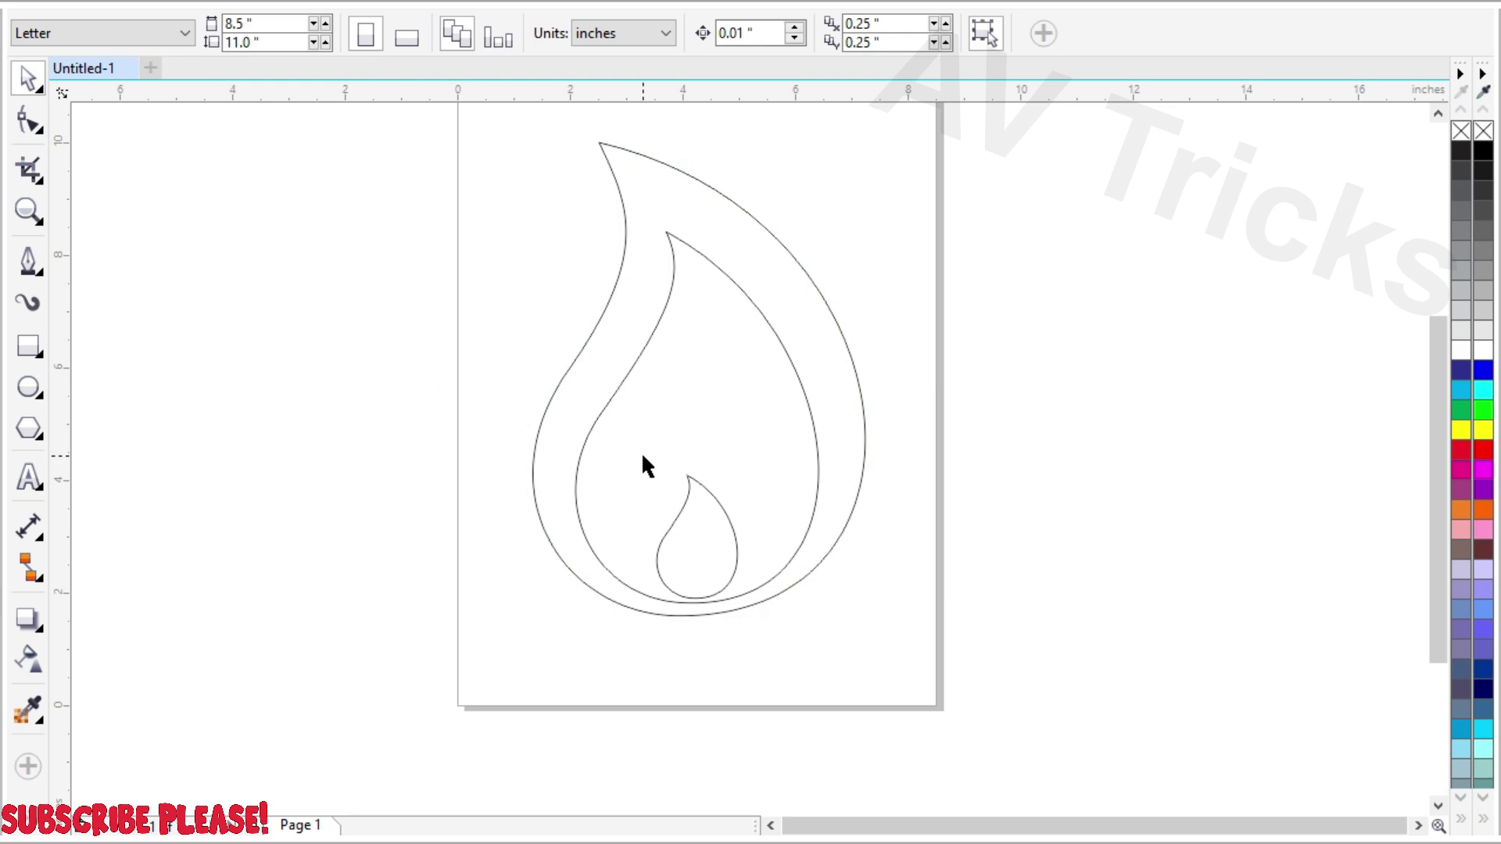
left_click(665, 350)
left_click_drag(679, 285, 678, 272)
Draw a closed curved cutting shape about 1.76 by 3.36 inches with the Pen tool across the upper right edges of both larger flames.
left_click(28, 260)
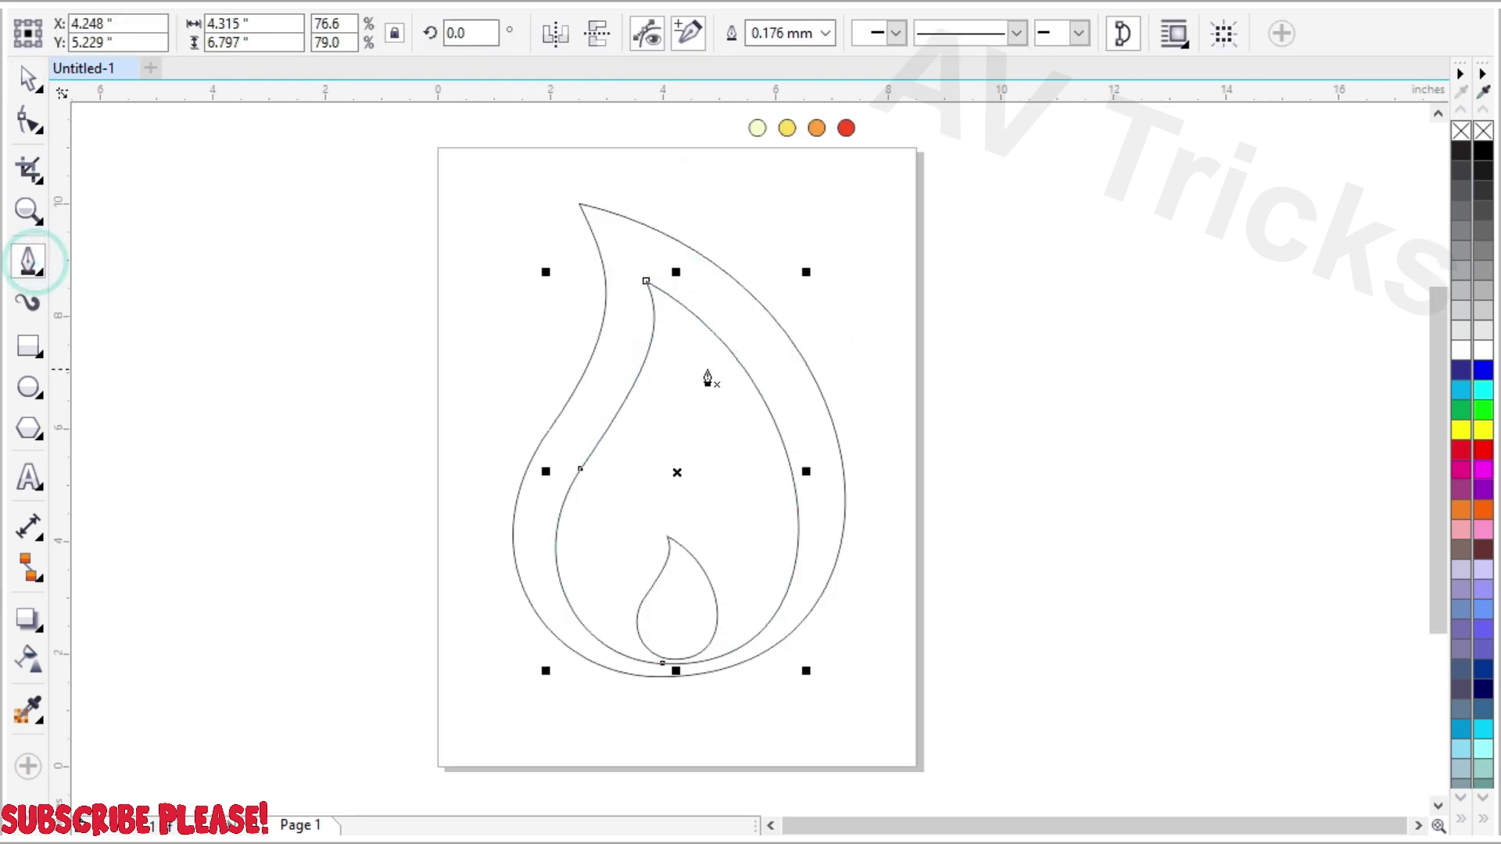
scroll(744, 265, "up", 2)
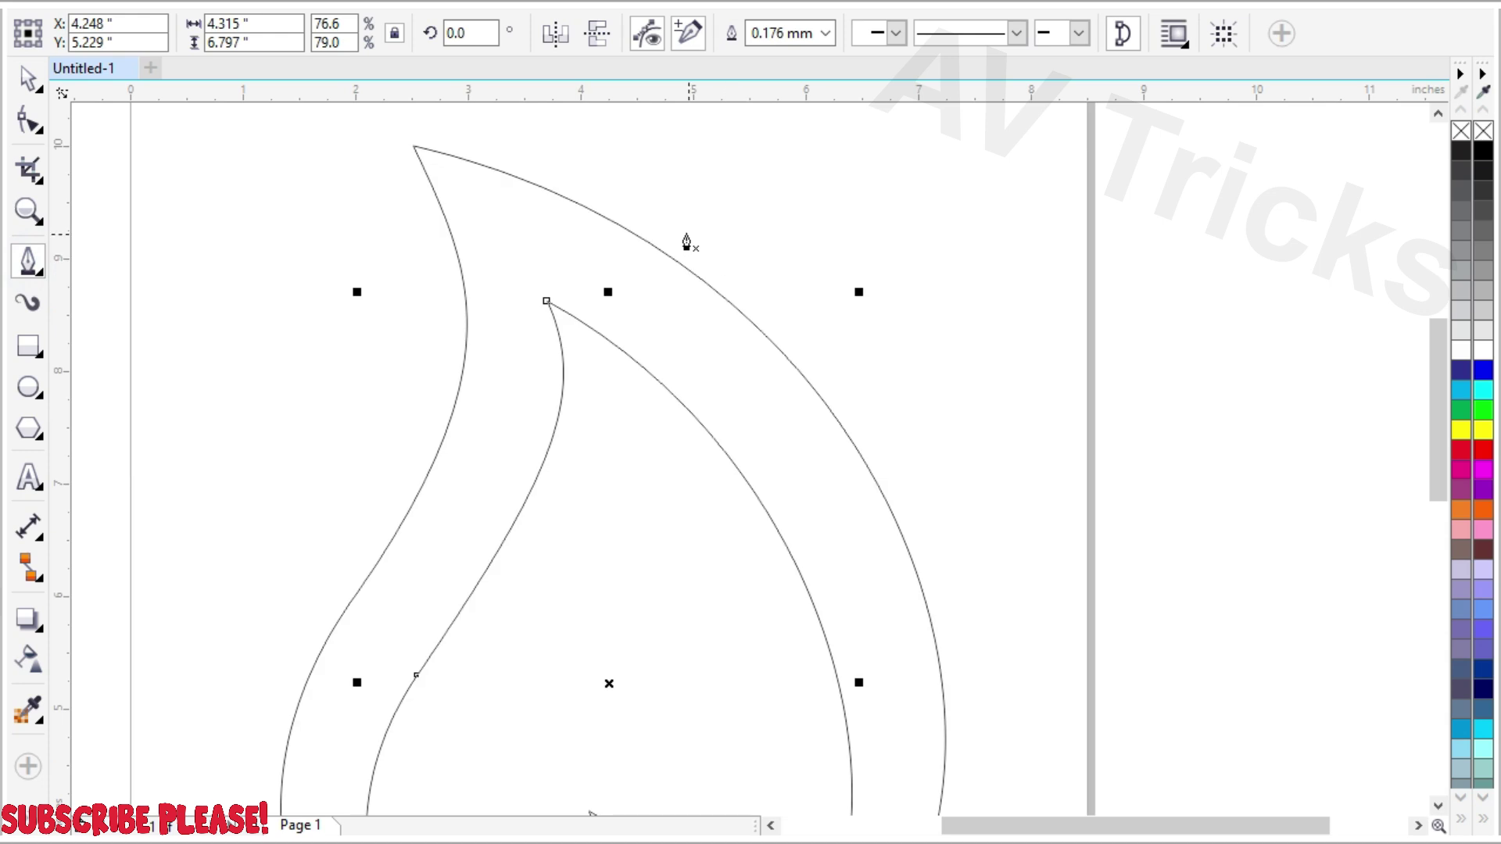
left_click(611, 185)
left_click_drag(683, 341, 694, 415)
left_click_drag(684, 545, 739, 576)
left_click_drag(783, 305, 698, 100)
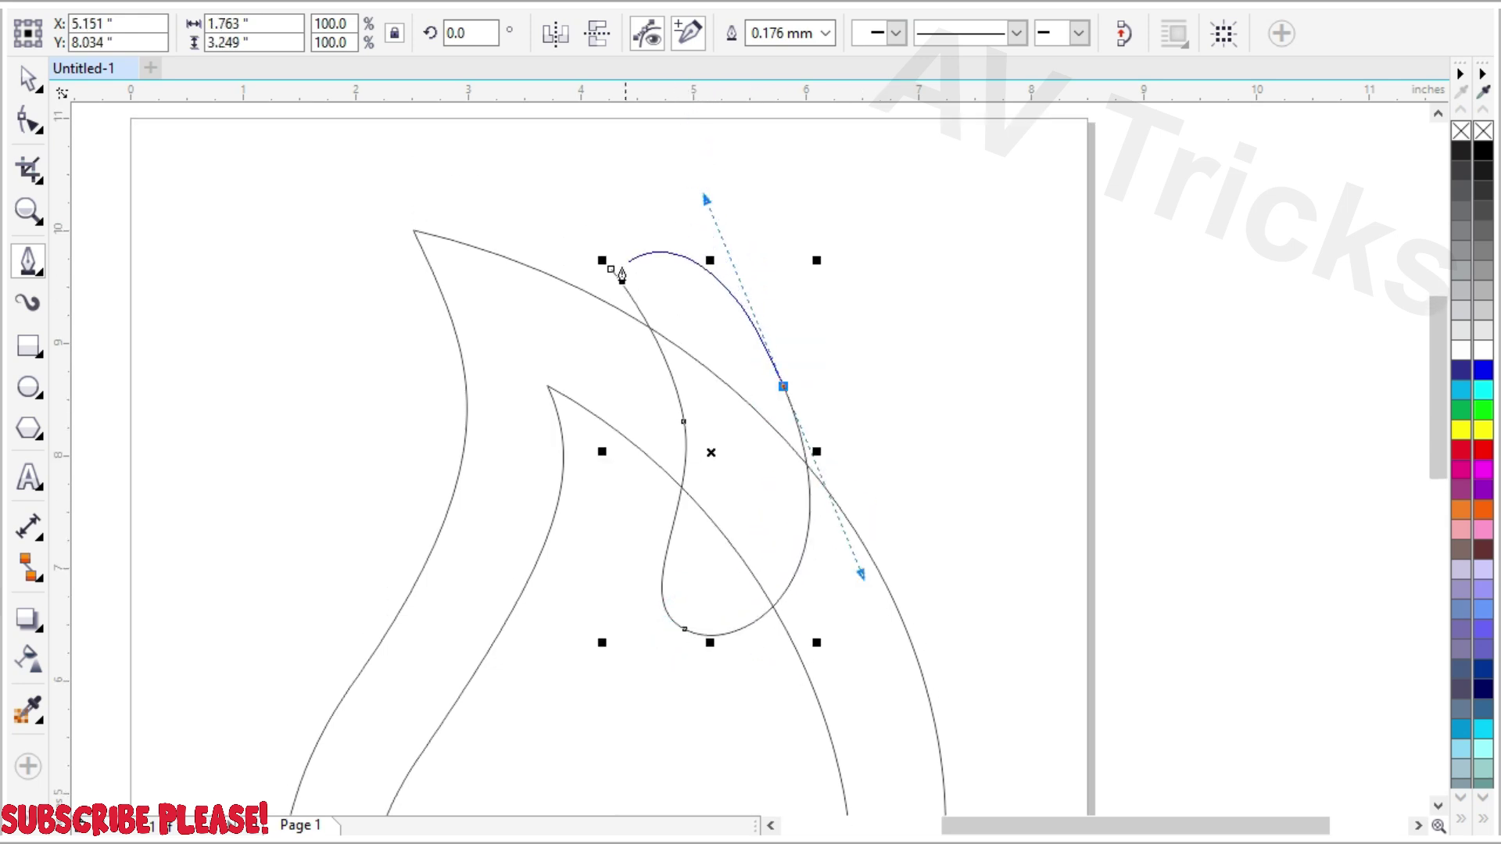
left_click(612, 269)
scroll(606, 266, "down", 2)
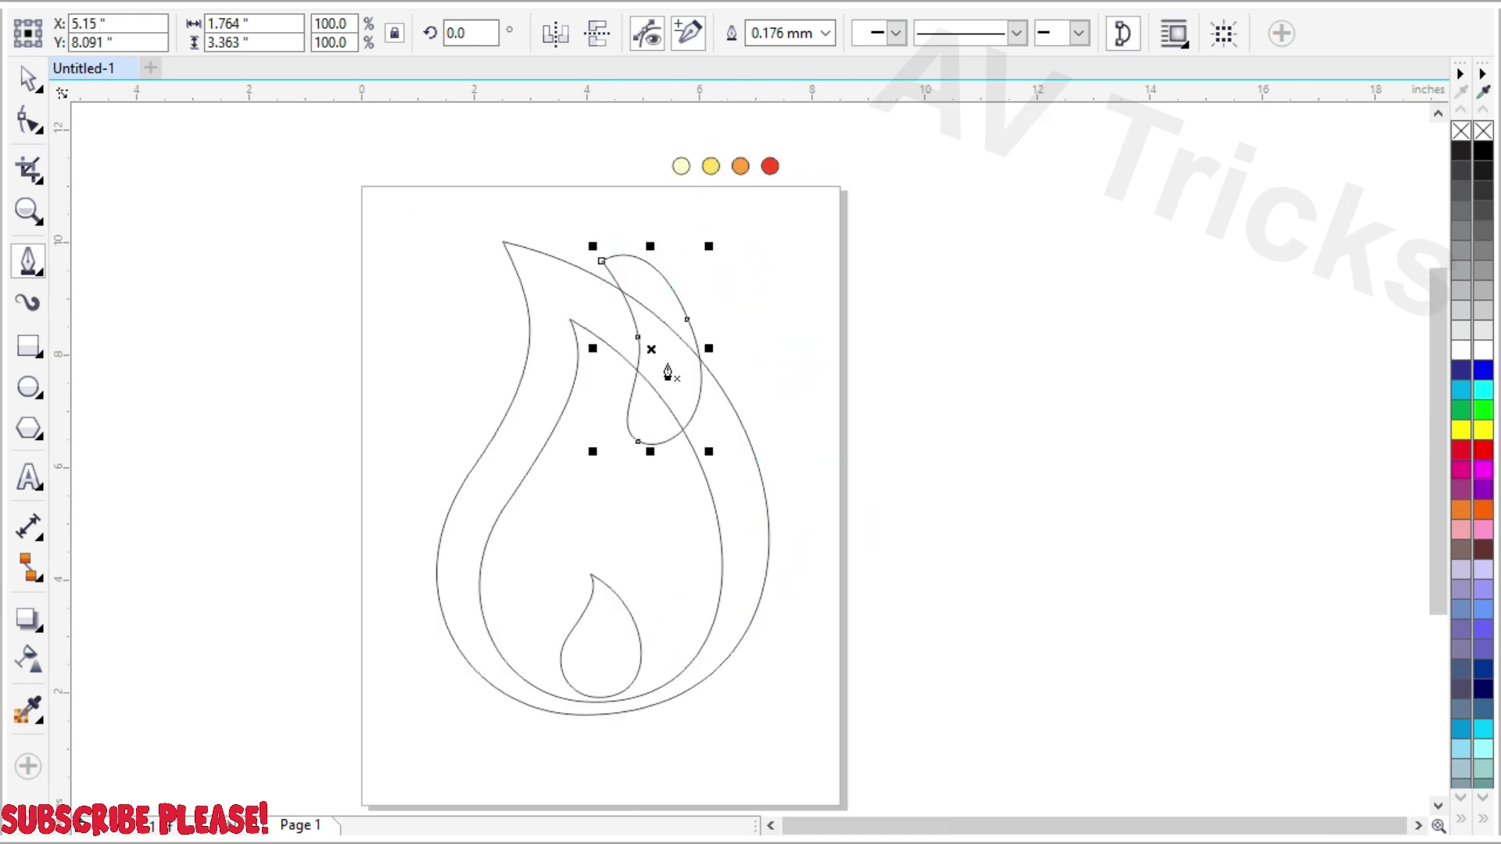
Reshape the cutting shape by adjusting its tip, side nodes and lower curve handles over the flames' upper right edges.
left_click(29, 121)
scroll(656, 301, "up", 2)
left_click(656, 295)
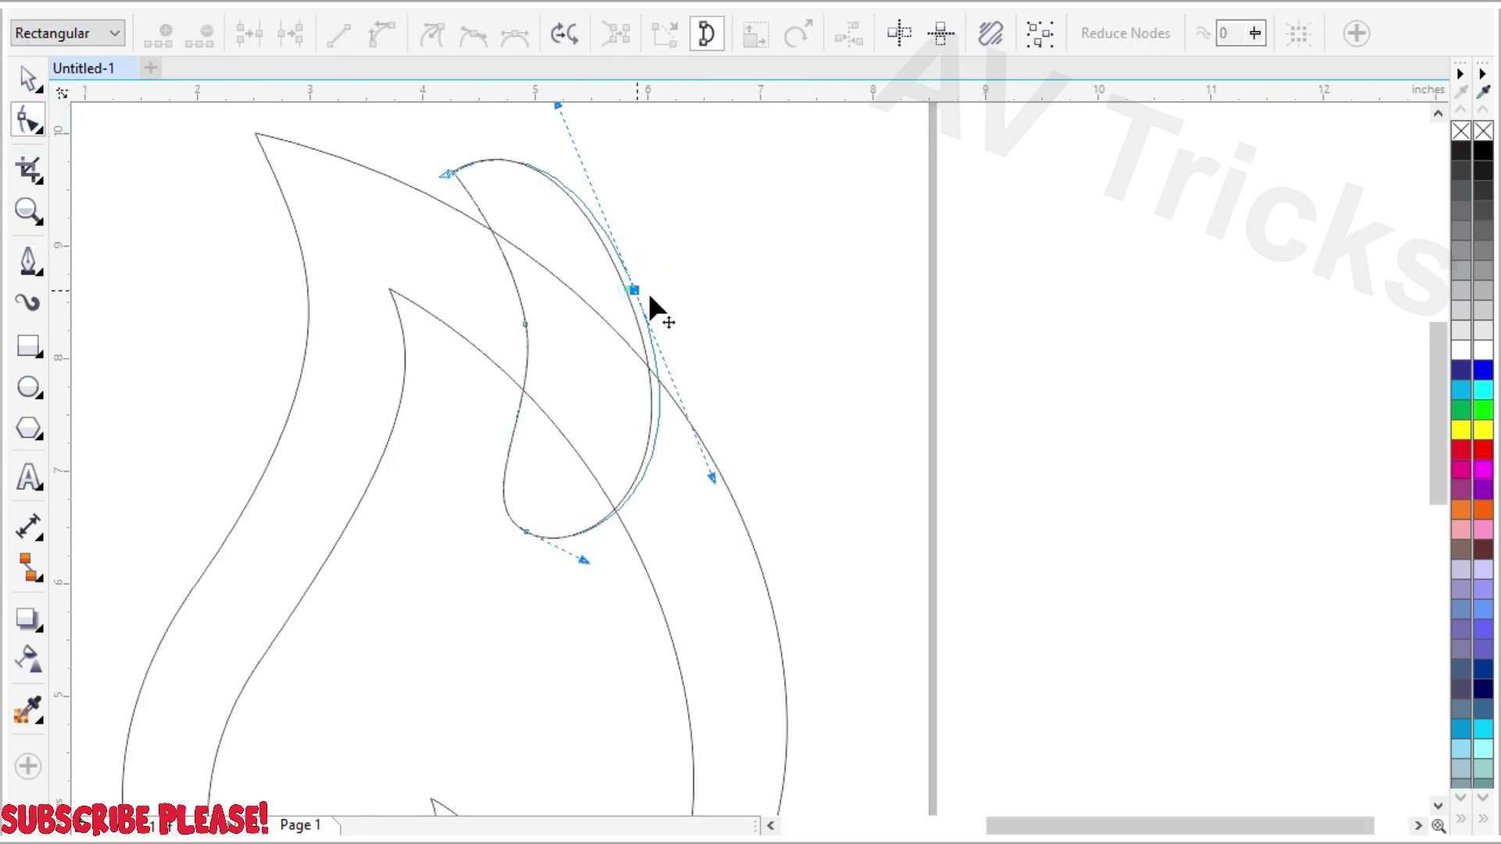
left_click_drag(585, 560, 616, 575)
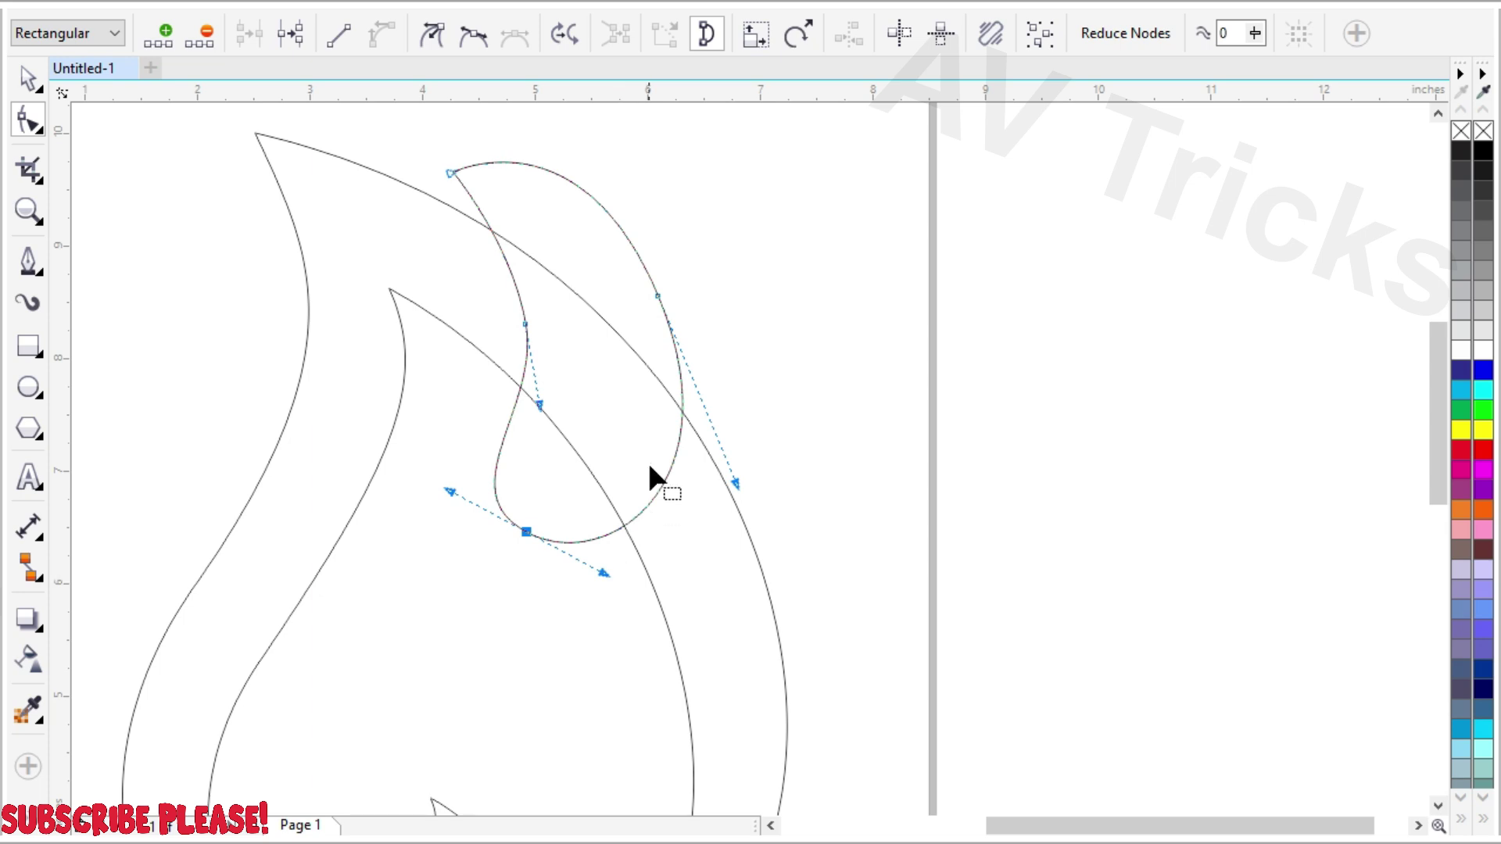
left_click(538, 400)
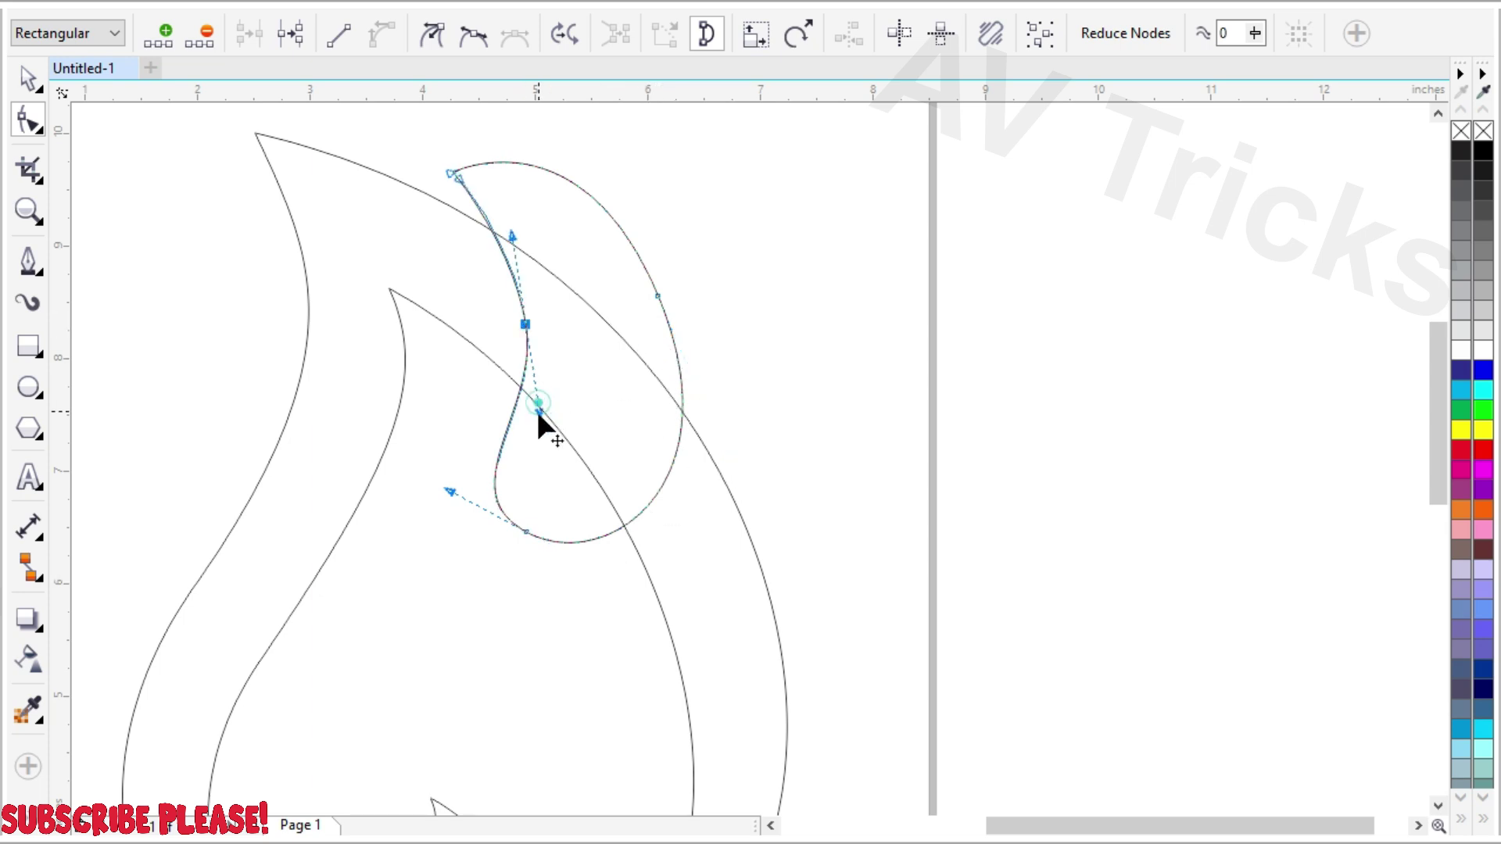
left_click(451, 172)
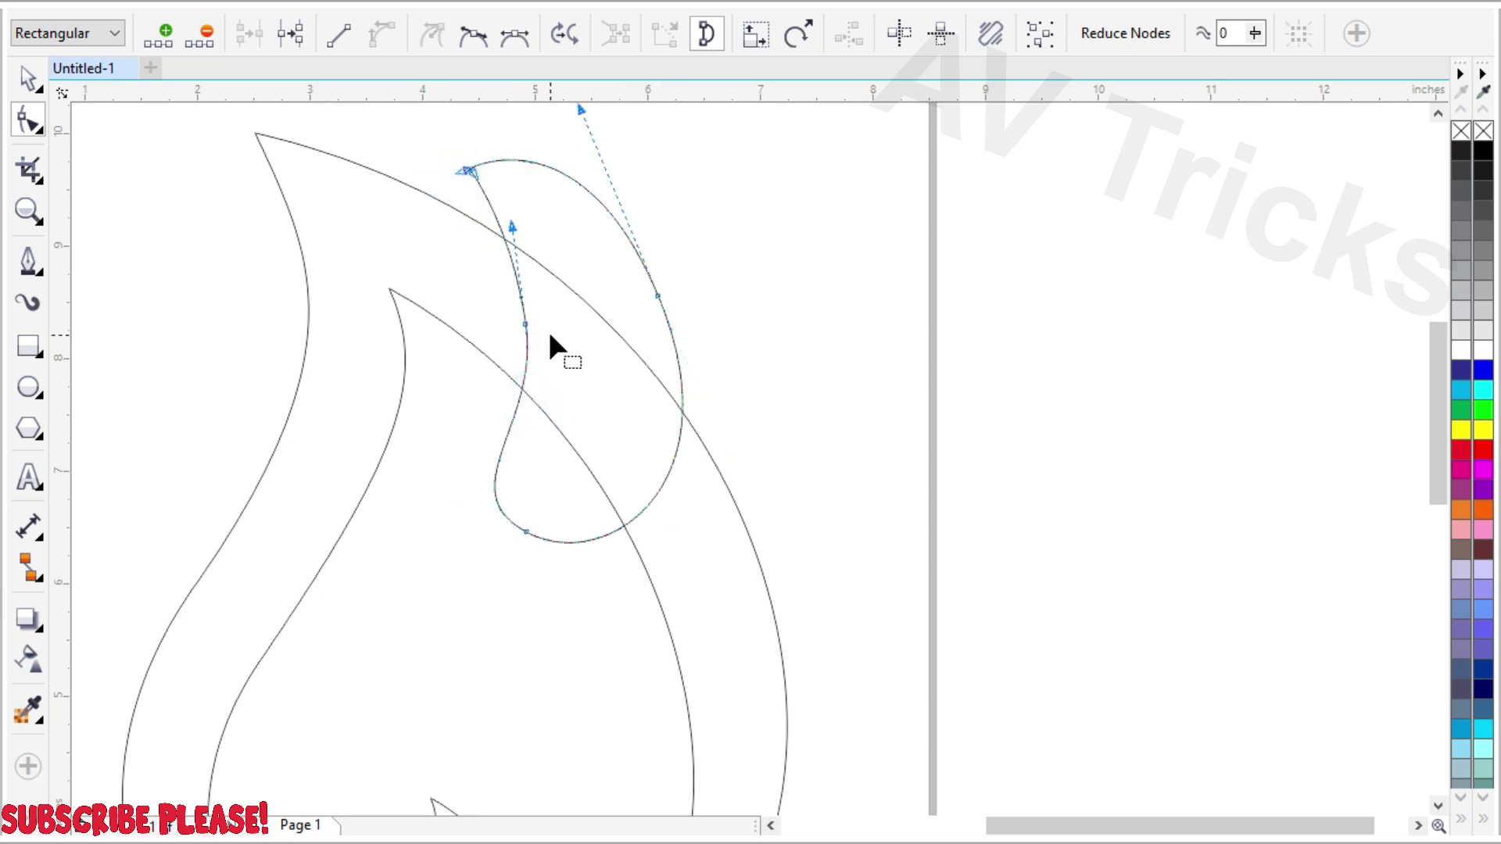
left_click(659, 294)
left_click_drag(605, 576, 590, 563)
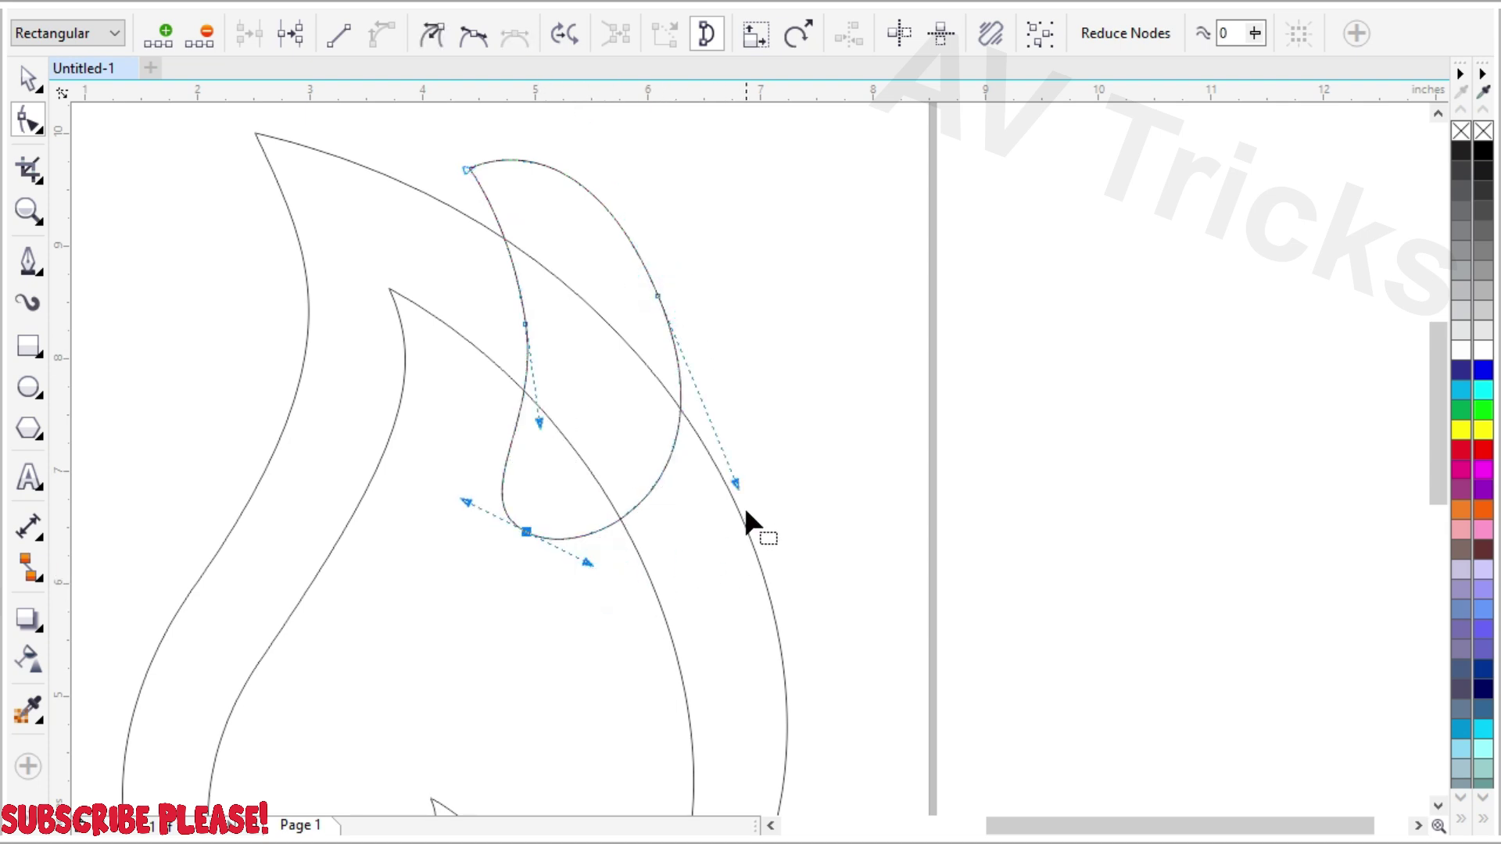
left_click_drag(738, 487, 732, 467)
left_click(655, 296)
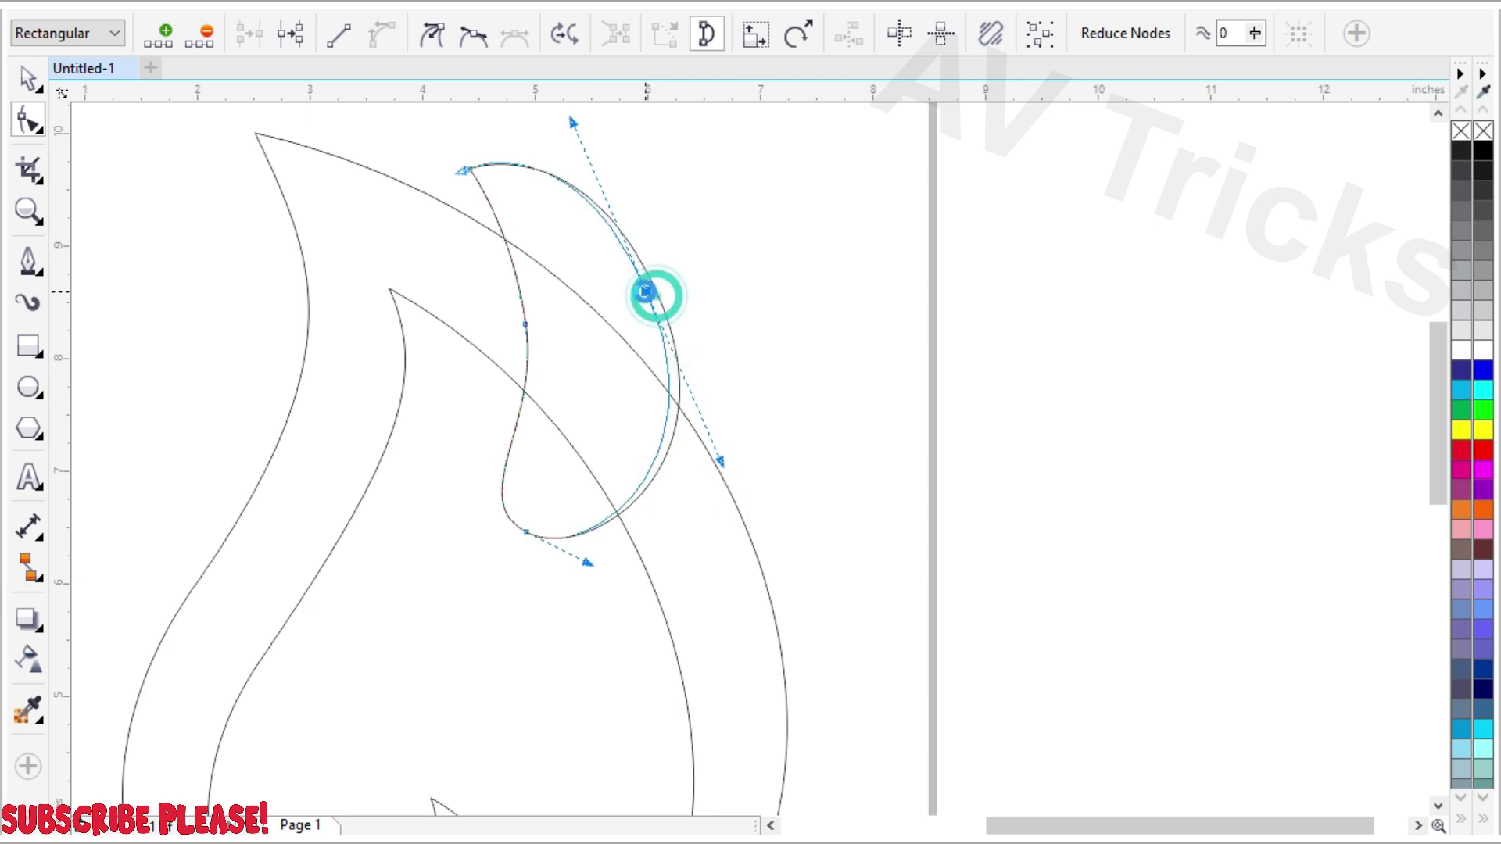
Widen the cutting shape's lower curve, add a node on its lower right and move that node slightly outward.
left_click_drag(589, 563, 605, 571)
left_click(653, 482)
double_click(649, 477)
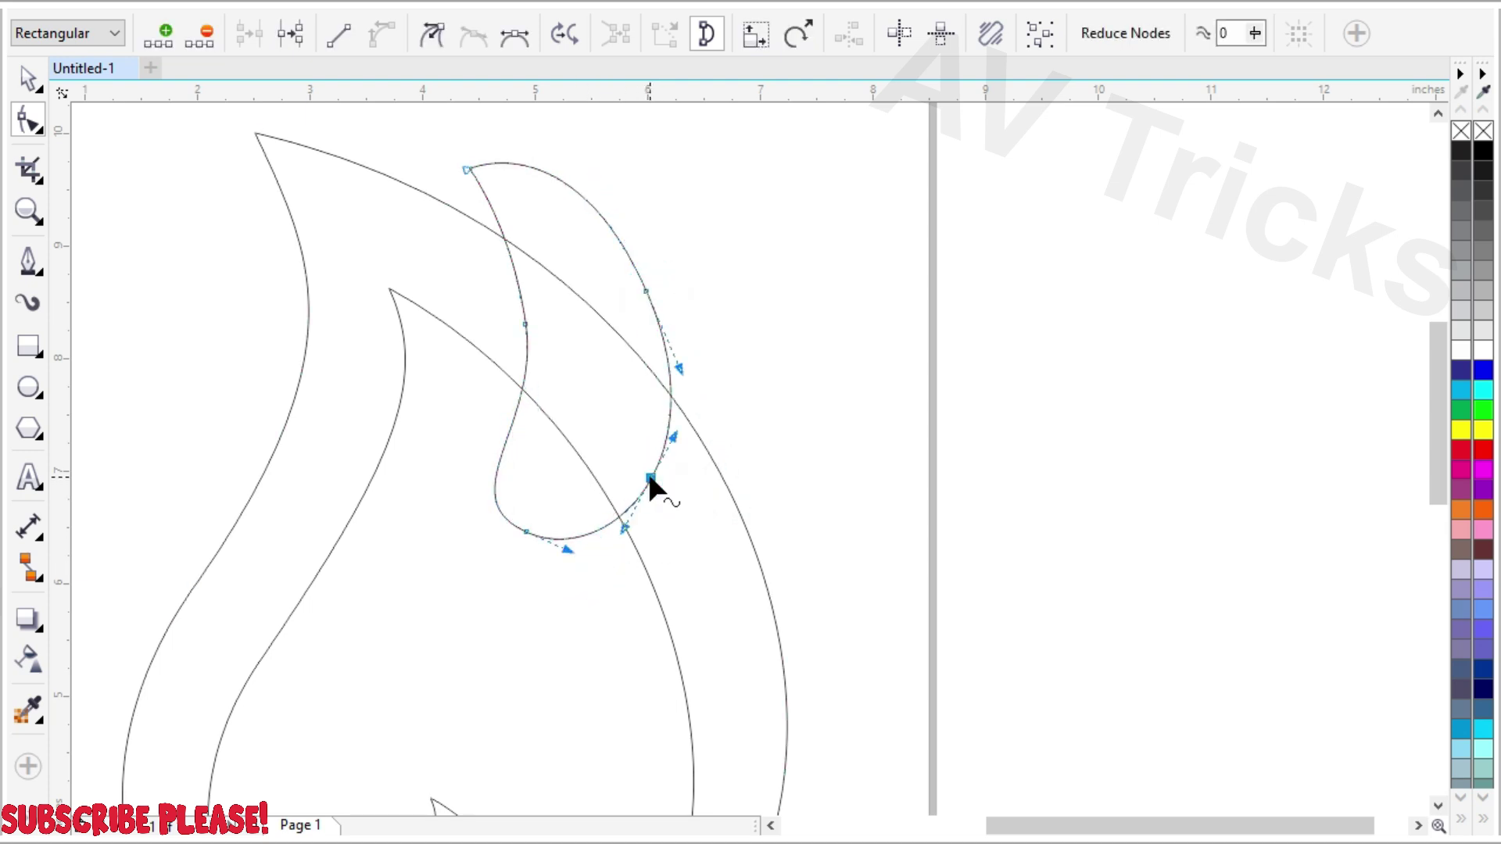
double_click(649, 479)
double_click(650, 477)
left_click_drag(650, 478, 663, 489)
Try to delete the cutting shape's lower left node, and undo the deletion.
left_click_drag(557, 504, 487, 558)
key("Delete")
key("ctrl+z")
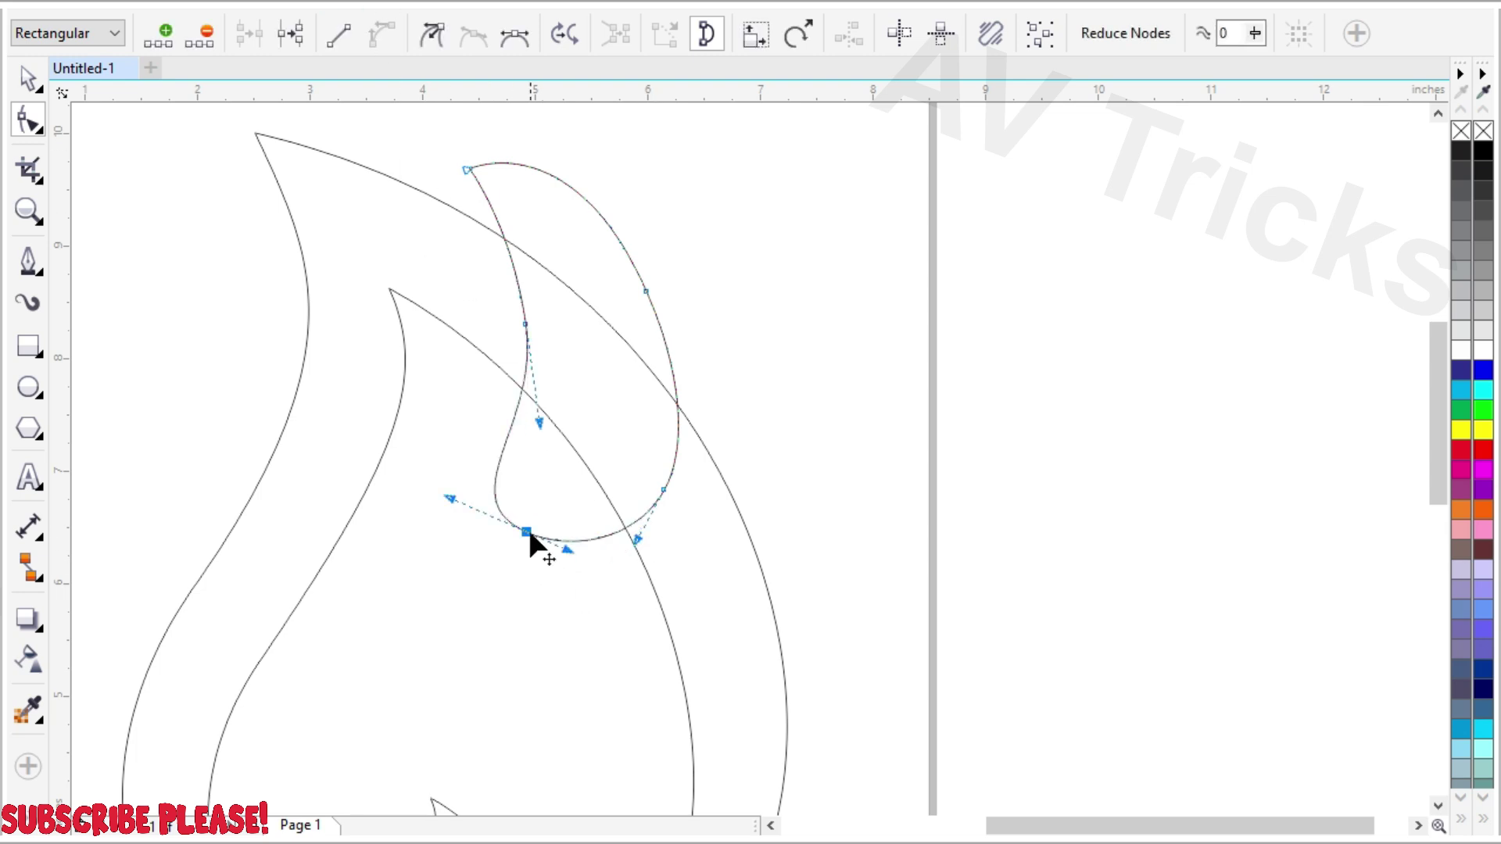
Refine the lower left bend of the cutting shape by adjusting the handles of its lower left node.
left_click_drag(561, 549, 562, 569)
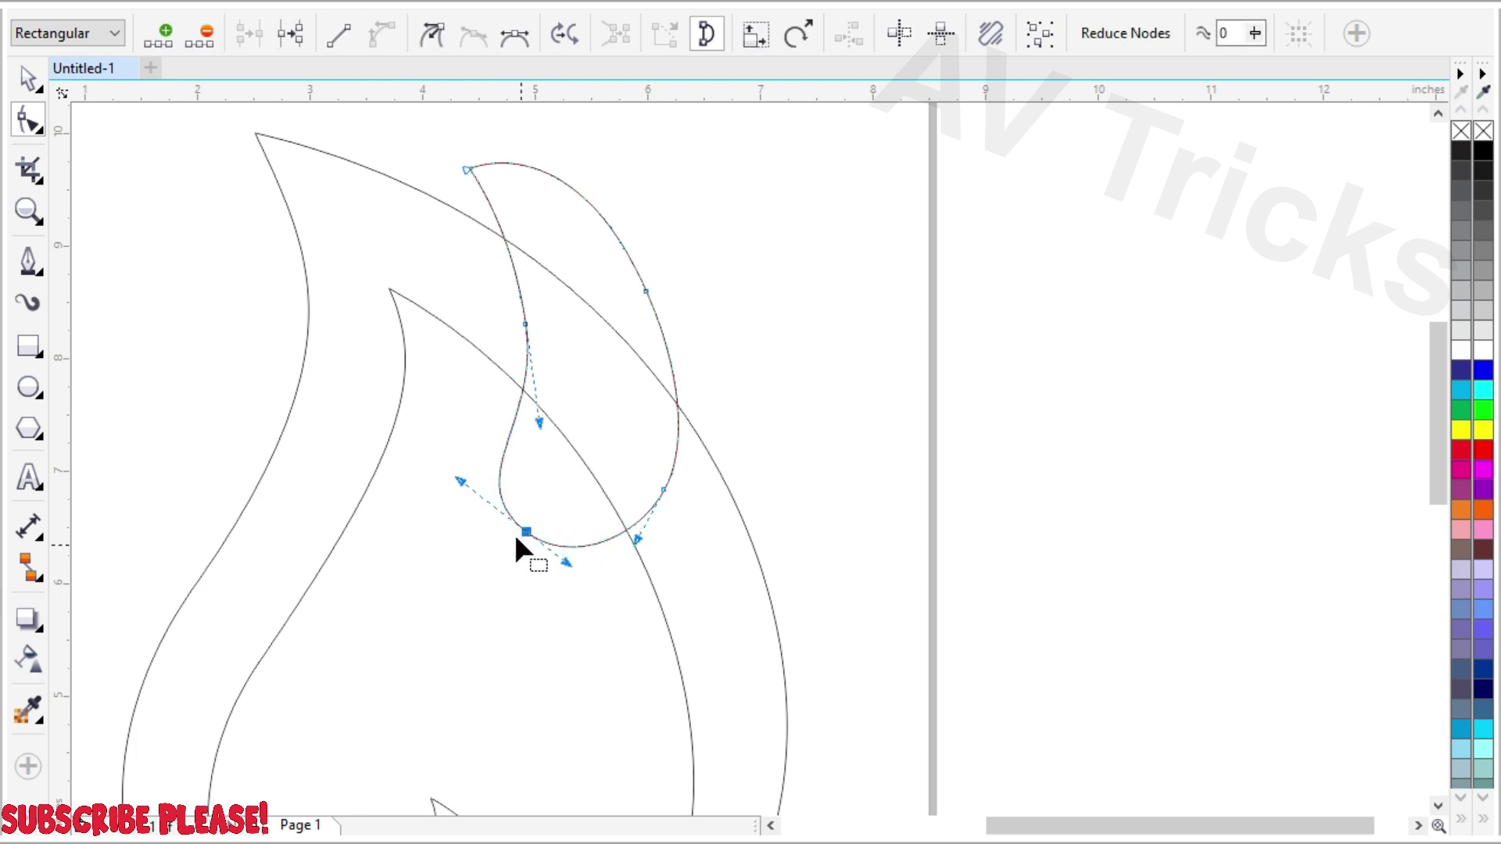
scroll(458, 479, "up", 2)
left_click_drag(458, 483, 478, 473)
scroll(670, 485, "down", 2)
key("space")
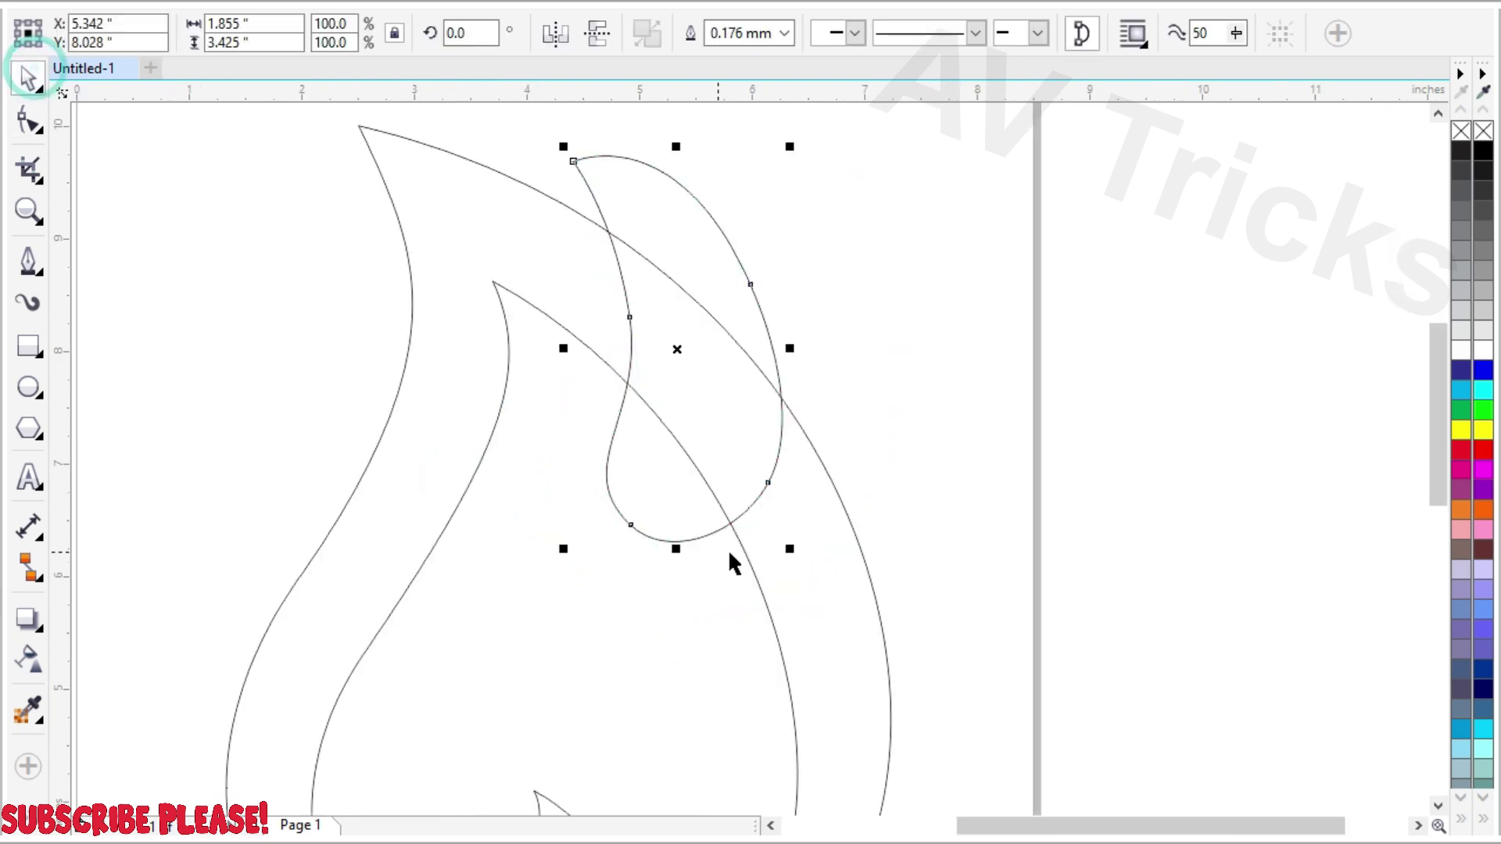
Cut the outer flame with the curved shape using Simplify, and delete the cutting shape.
left_click(853, 545, "shift")
left_click(827, 33)
left_click(969, 243)
left_click(705, 258)
key("Delete")
left_click(621, 289)
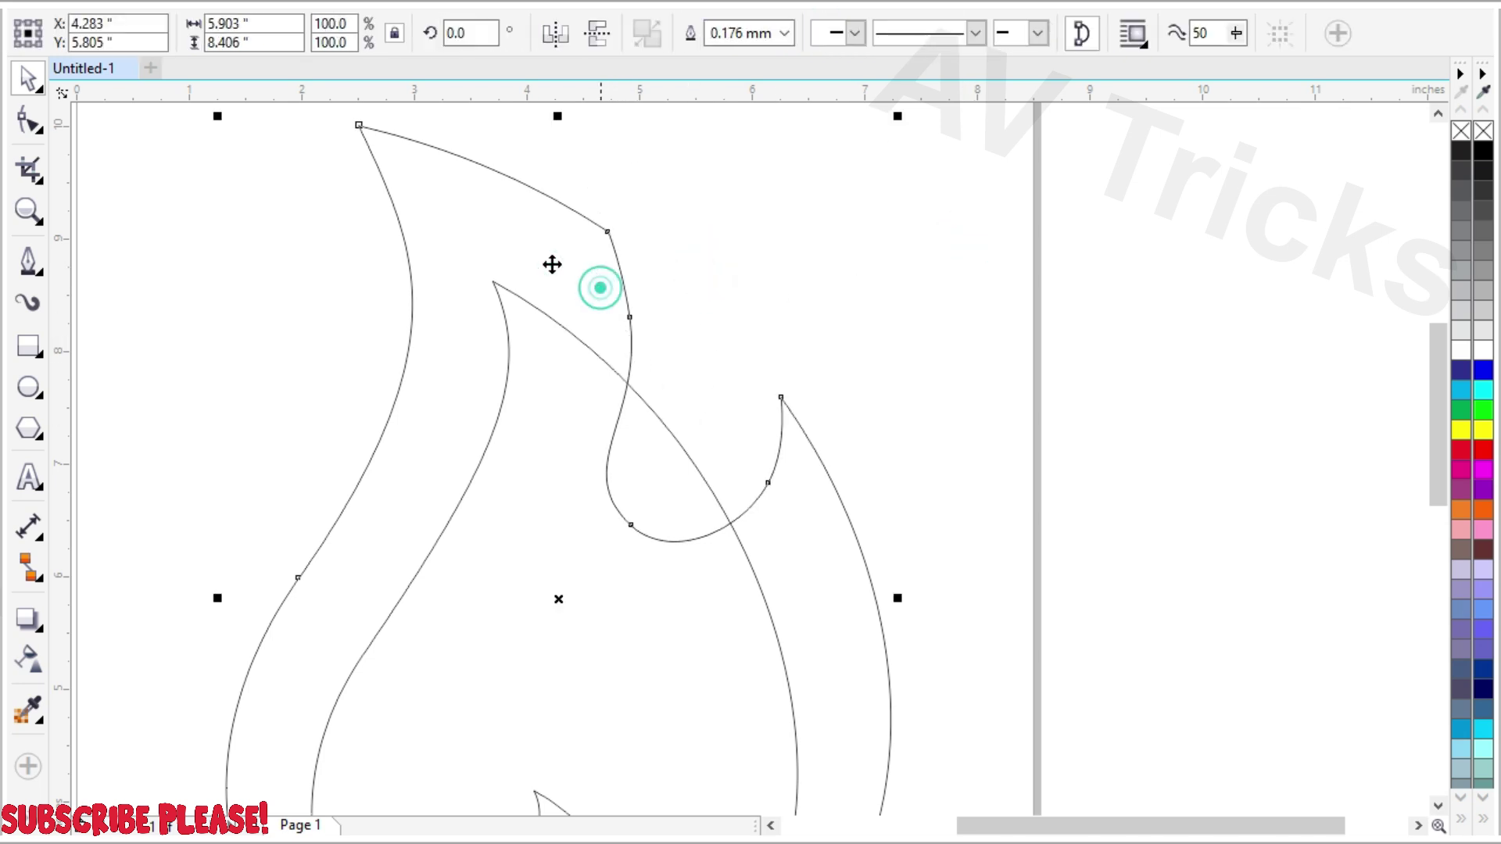
Delete the corner node left by the cut on the outer flame's upper edge to smooth the tip's curve.
left_click(29, 121)
left_click_drag(697, 192, 580, 267)
key("Delete")
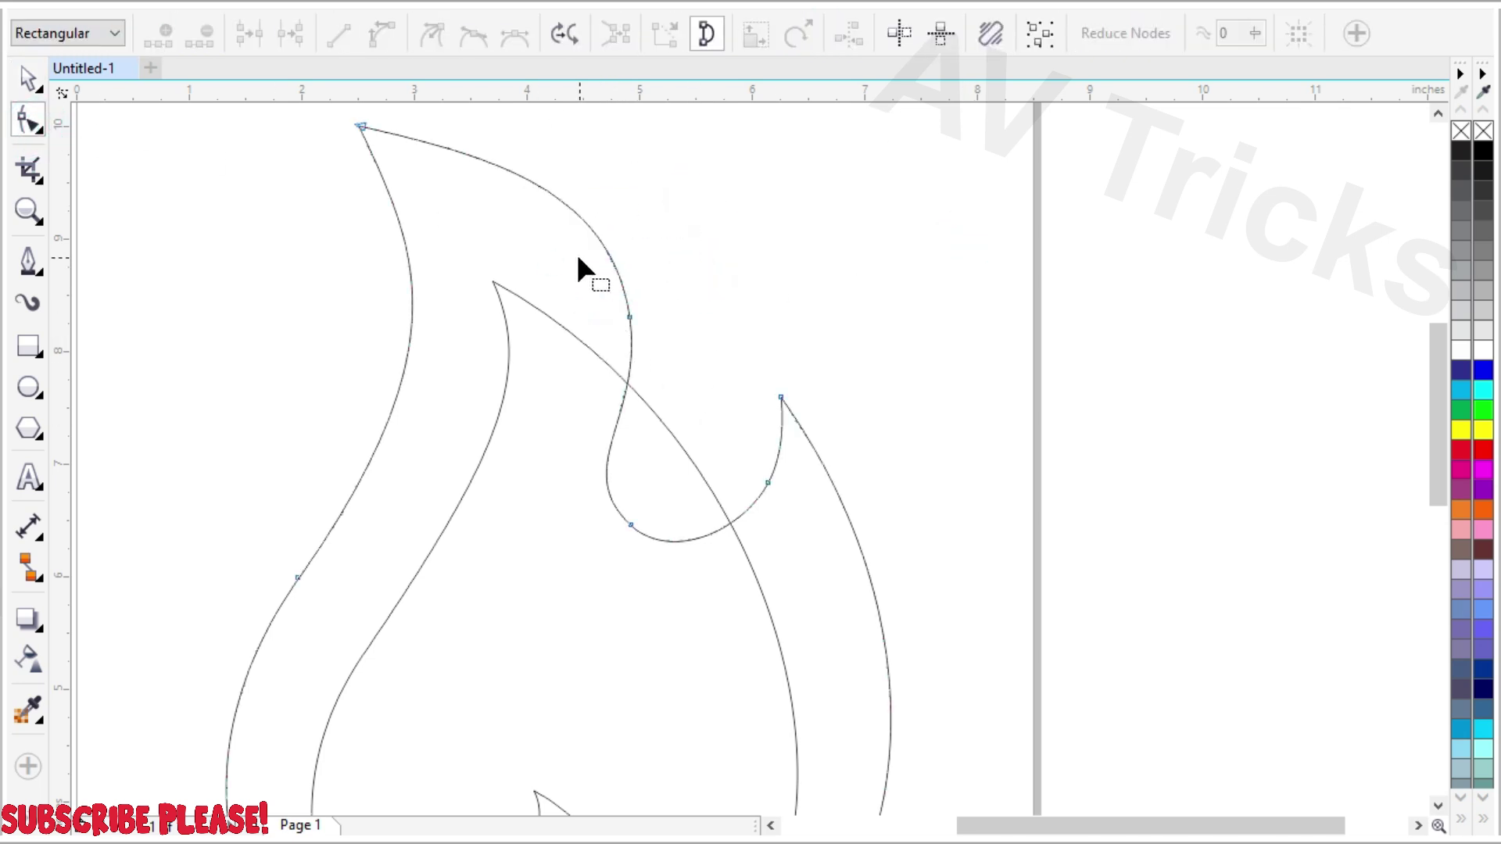
scroll(587, 269, "down", 1)
scroll(703, 388, "up", 1)
Draw a second closed cutting curve with the Pen tool over the middle flame's upper right edge, following the outer flame's notch.
left_click(29, 260)
scroll(536, 399, "down", 1)
scroll(527, 364, "up", 1)
left_click(556, 234)
left_click_drag(548, 400, 536, 478)
left_click_drag(744, 449, 835, 335)
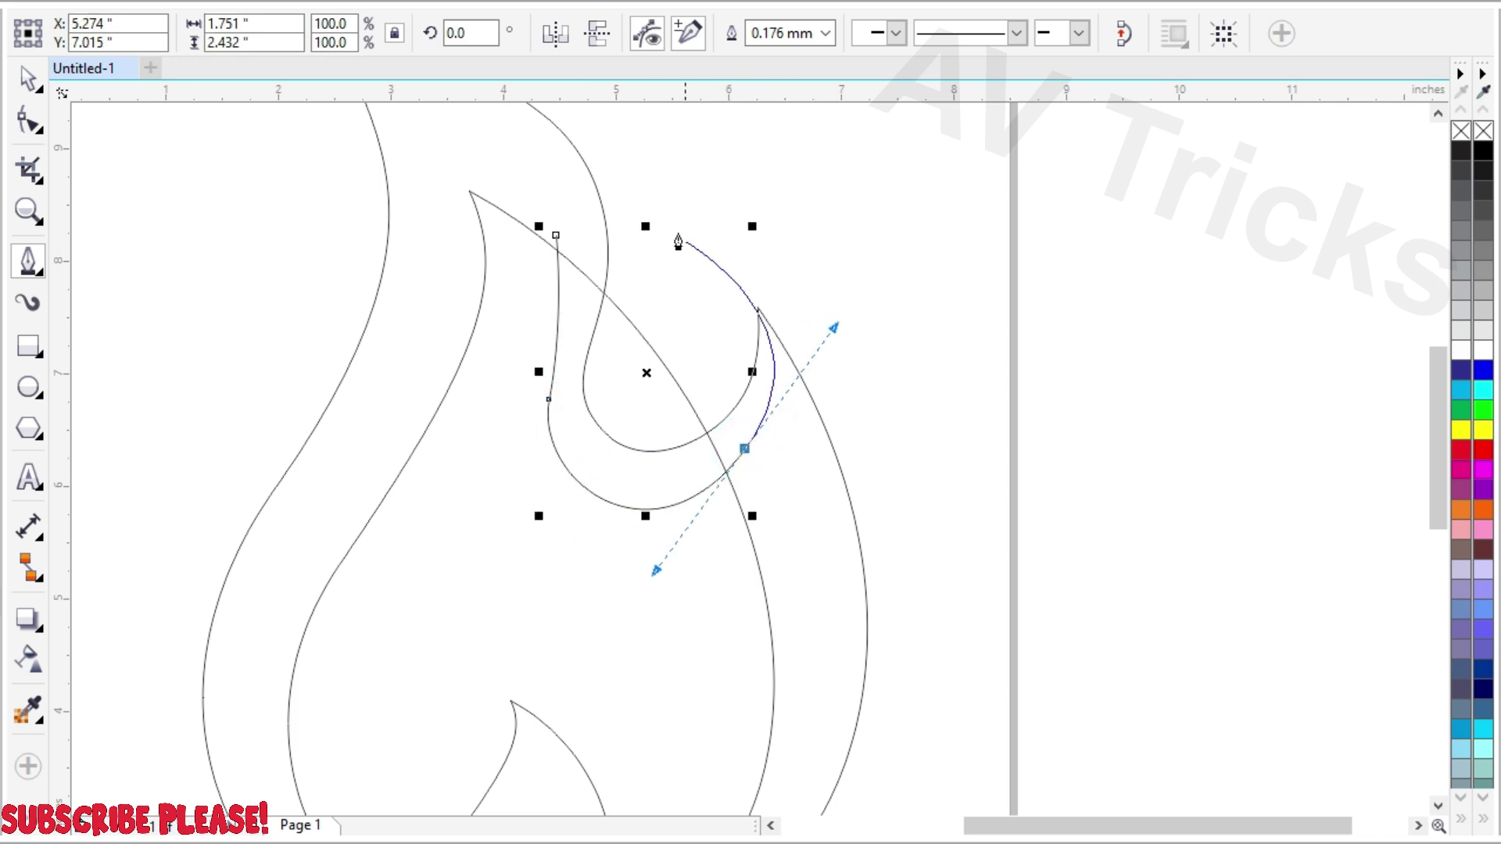
left_click(556, 234)
Cut the middle flame with the second curve using Simplify, and delete the cutting curve.
key("space")
left_click(528, 455, "shift")
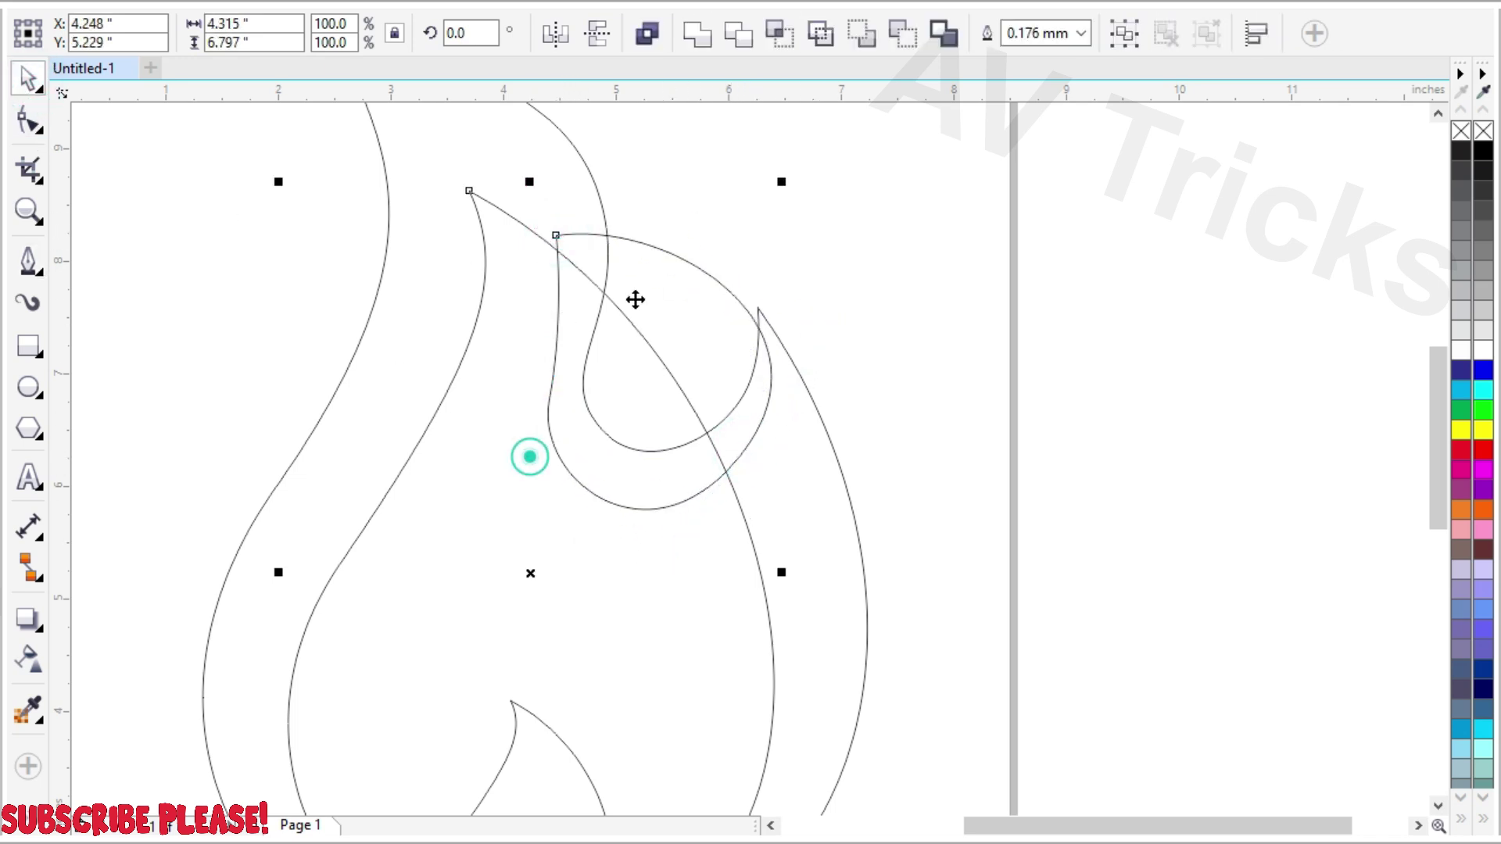
left_click(805, 33)
left_click(951, 268)
left_click(680, 359)
key("Delete")
scroll(620, 356, "down", 2)
left_click(616, 357)
Smooth the middle flame's upper edge by removing the corner node left by the cut.
left_click(29, 121)
scroll(633, 309, "up", 2)
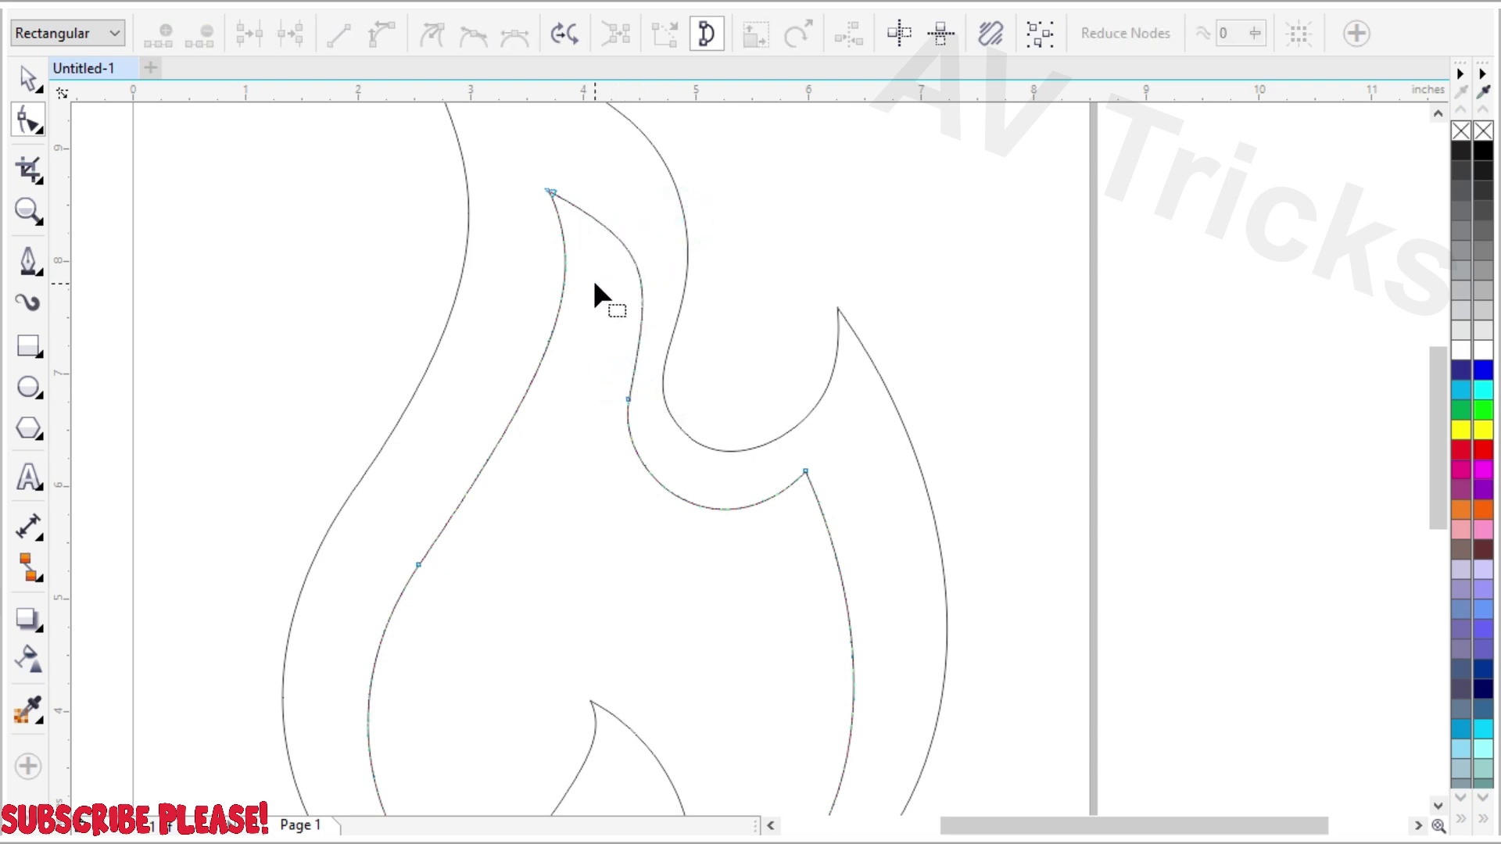
scroll(594, 293, "down", 2)
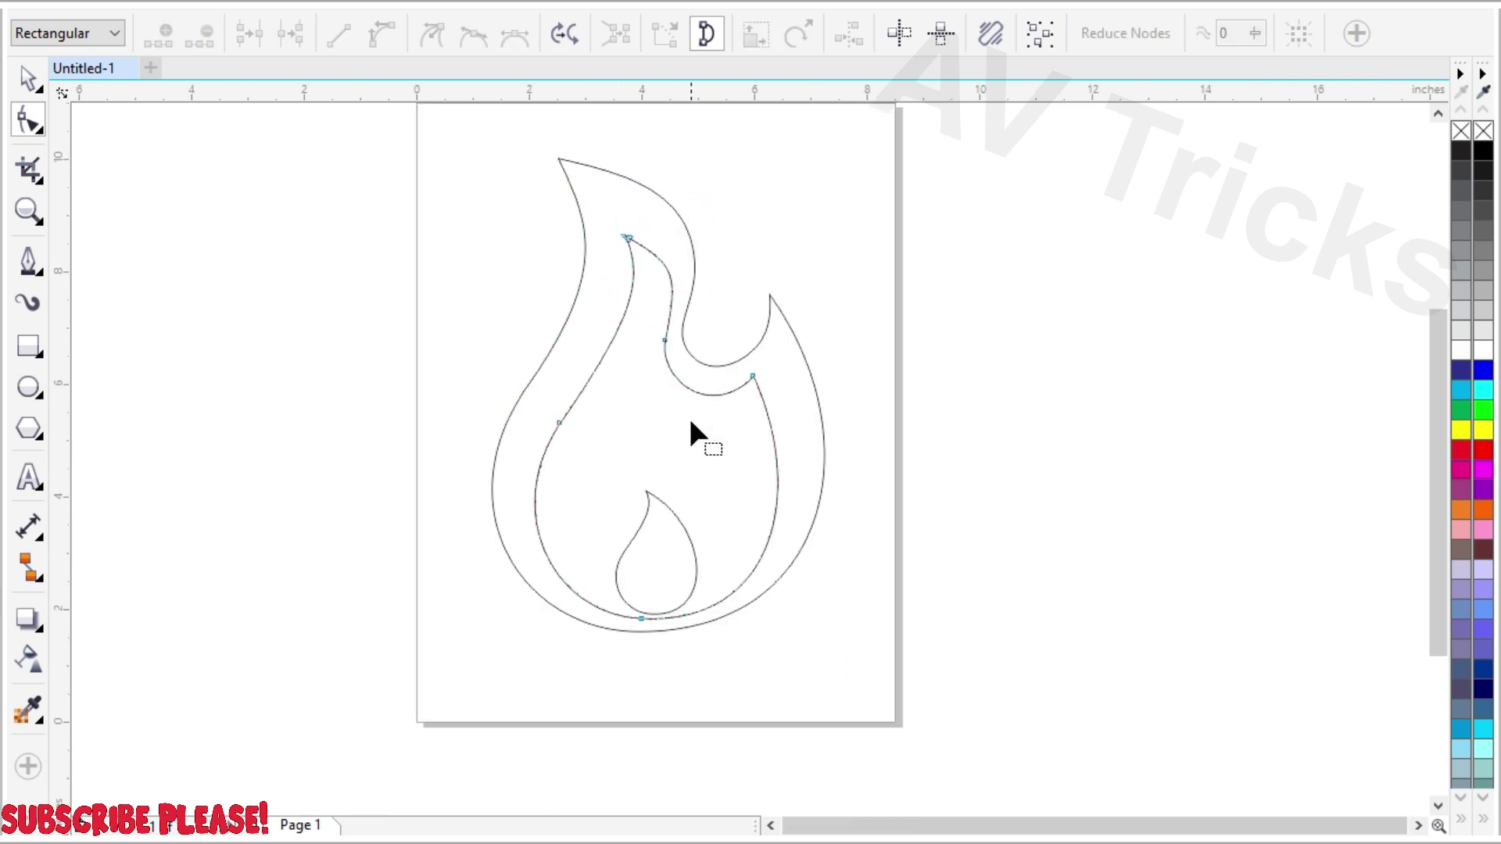
Create a horizontally mirrored copy of the middle flame and scale it to 63.9%.
left_click(28, 78)
left_click_drag(787, 429, 530, 429)
left_click_drag(435, 490, 711, 469)
scroll(736, 283, "up", 2)
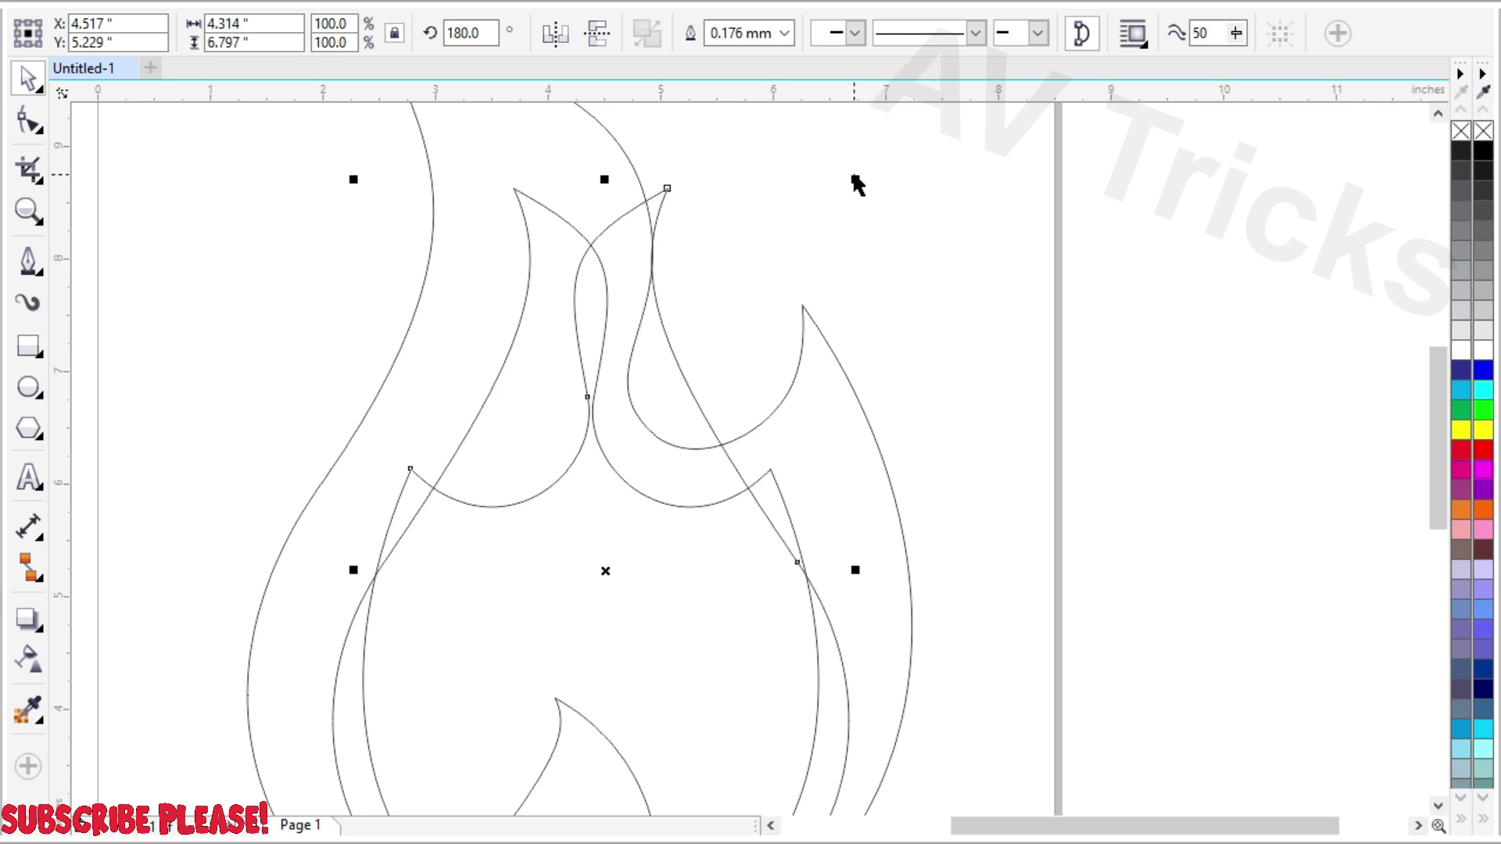
left_click_drag(853, 185, 672, 458)
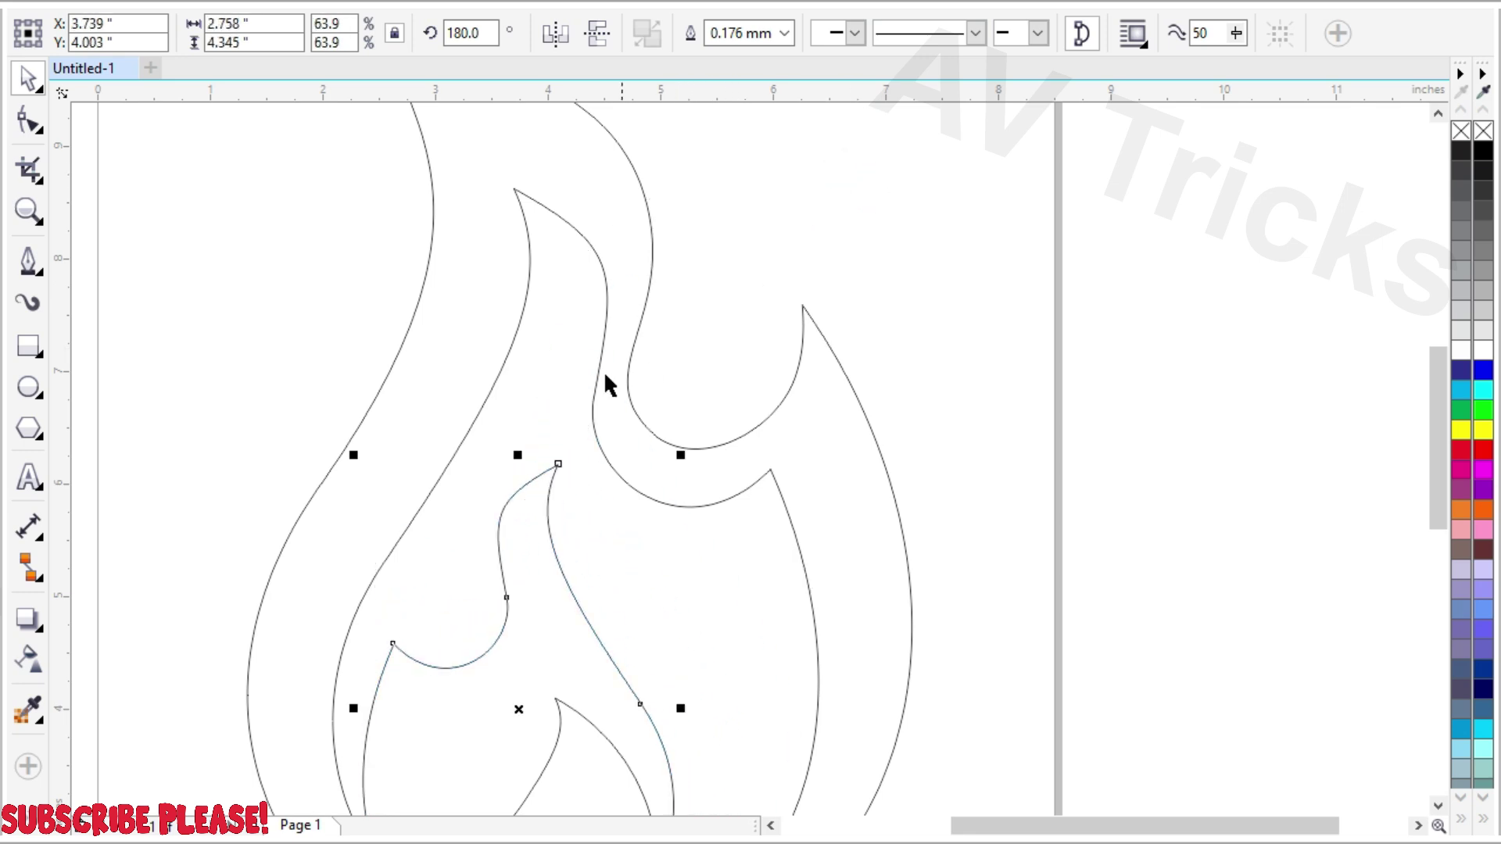
scroll(606, 382, "down", 2)
scroll(563, 585, "up", 3)
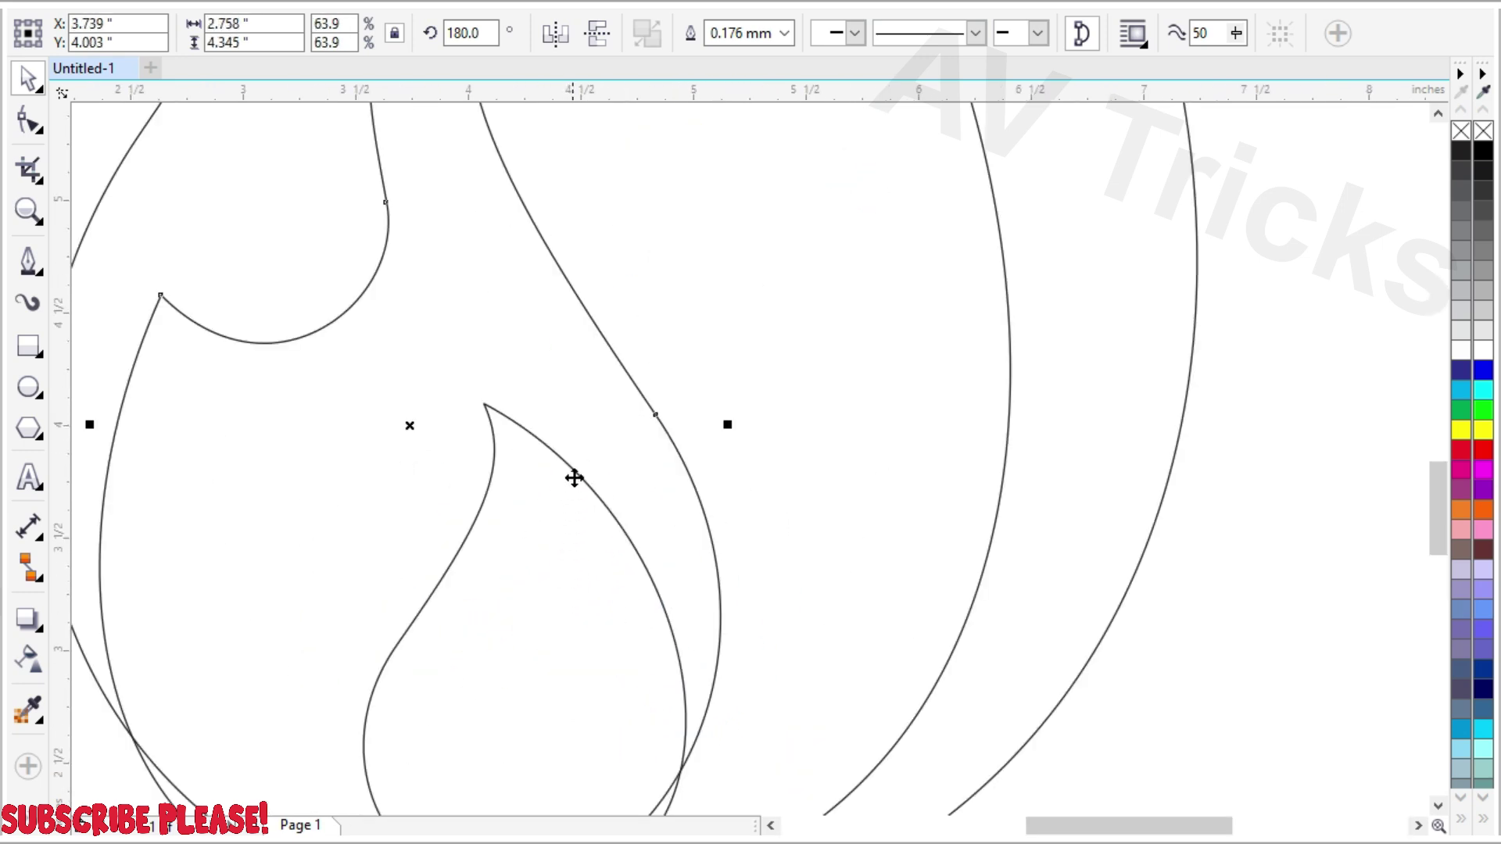
Centre the mirrored copy on the small flame's vertical centre line, with its base slightly overlapping the middle flame's bottom edge.
left_click(559, 461)
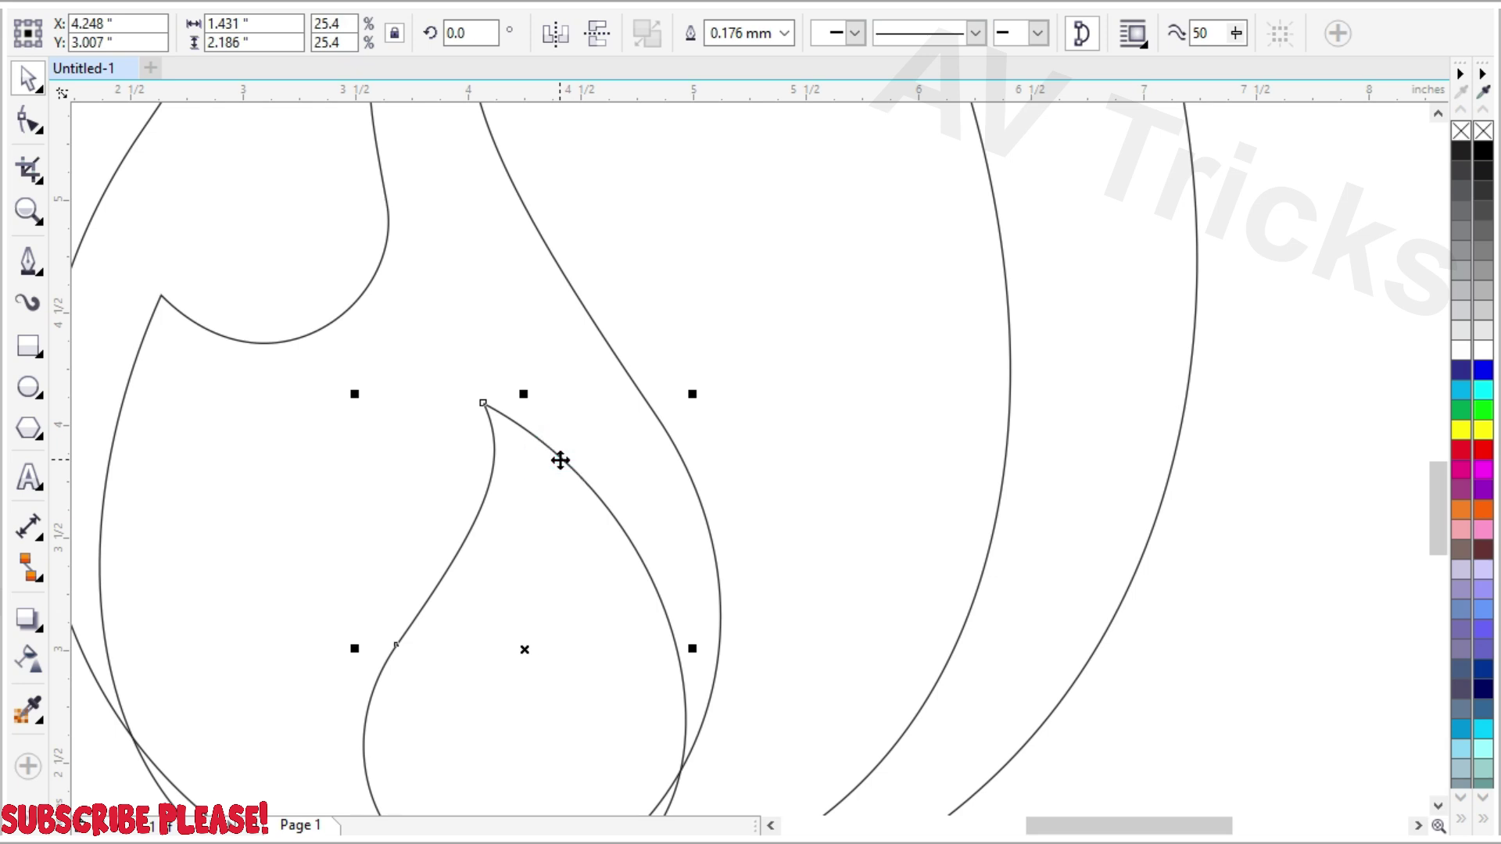
left_click(412, 398)
scroll(633, 469, "down", 2)
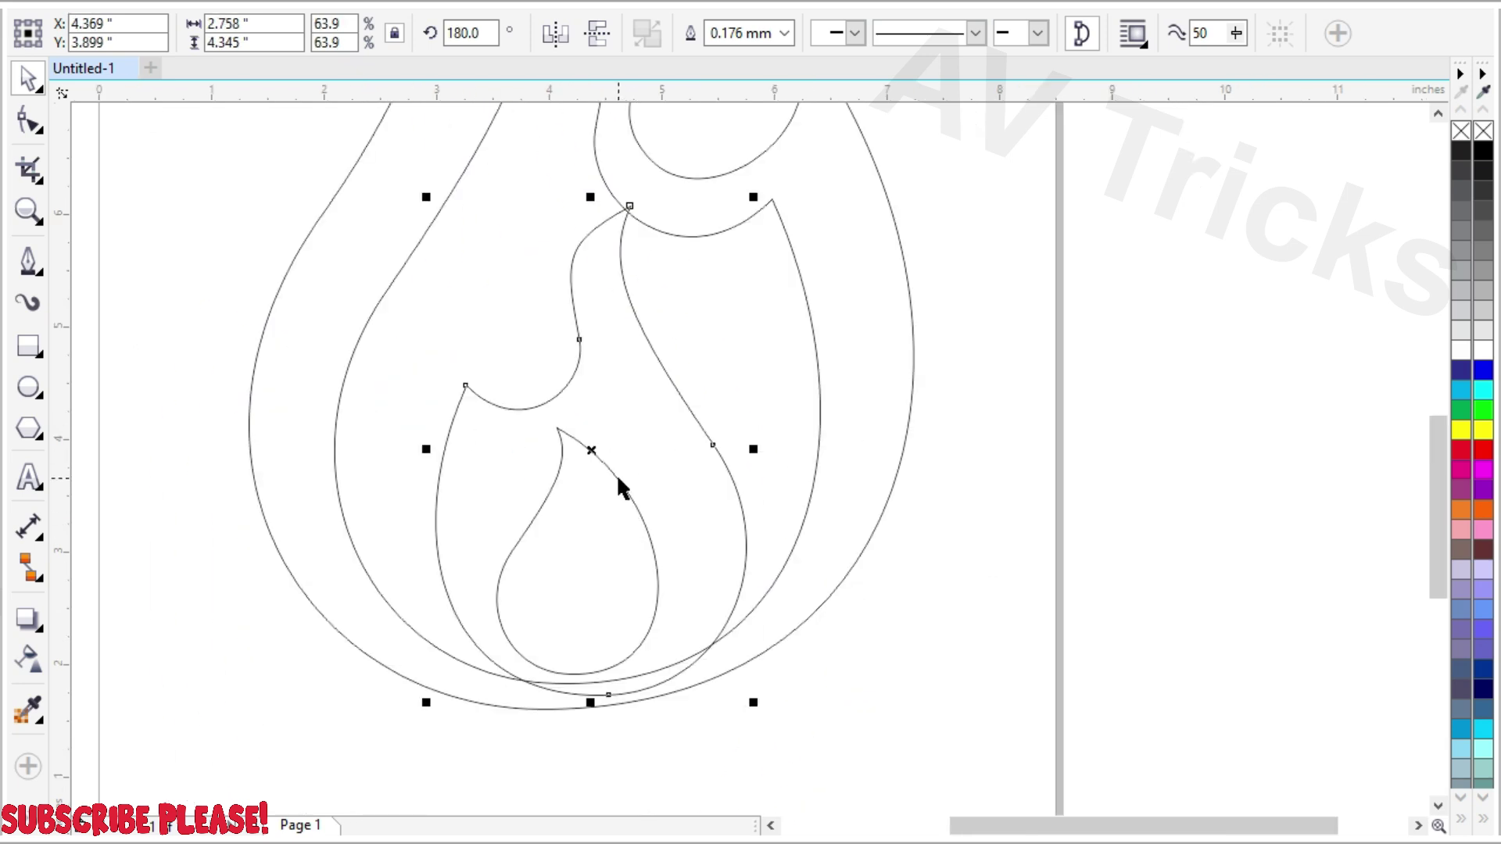
left_click(617, 485)
left_click(972, 640)
scroll(698, 585, "left", 1)
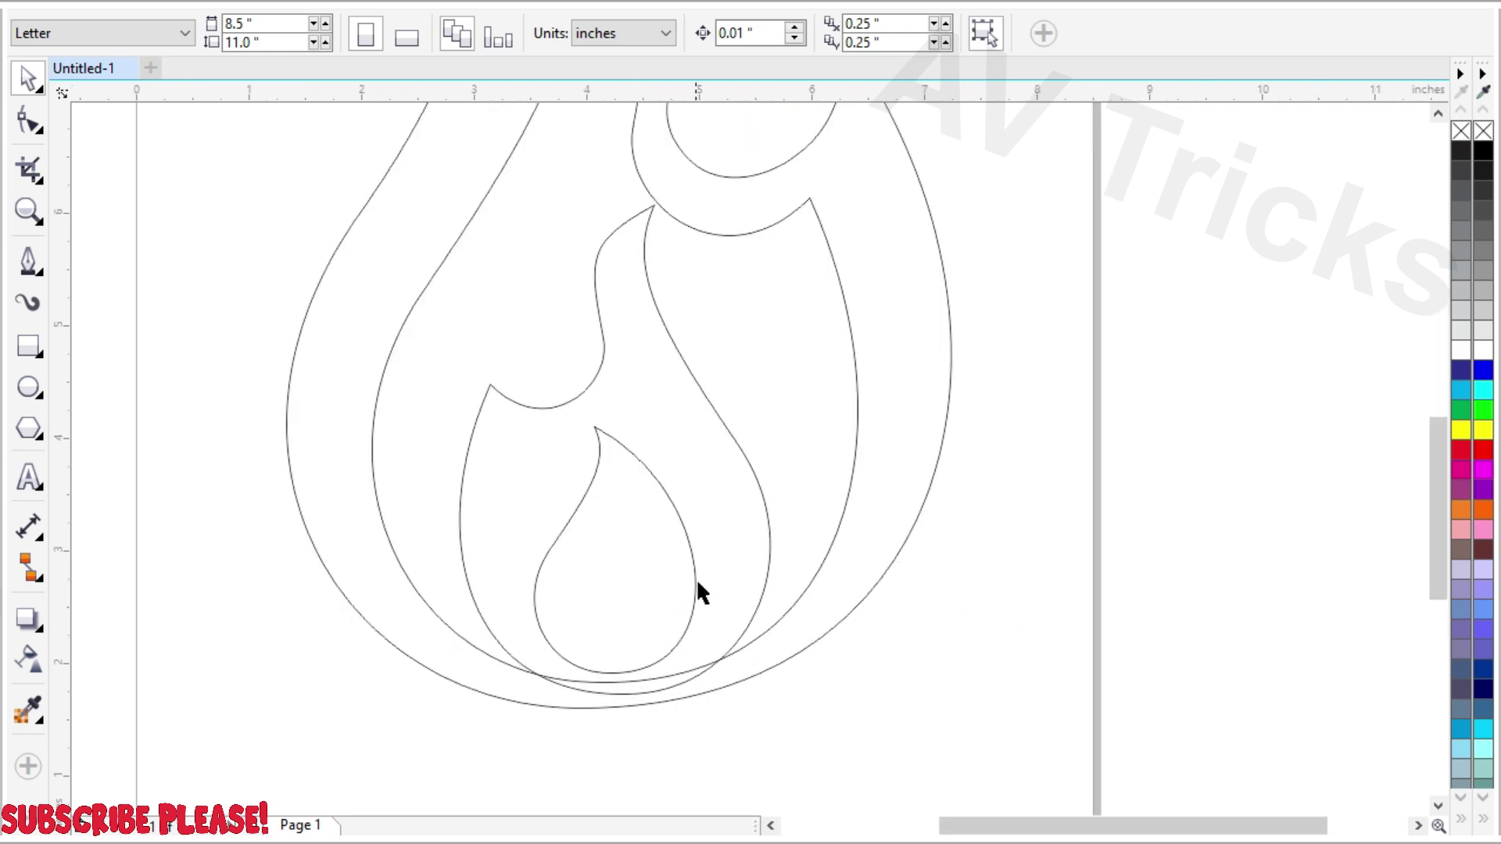
left_click(714, 636)
scroll(714, 529, "down", 2)
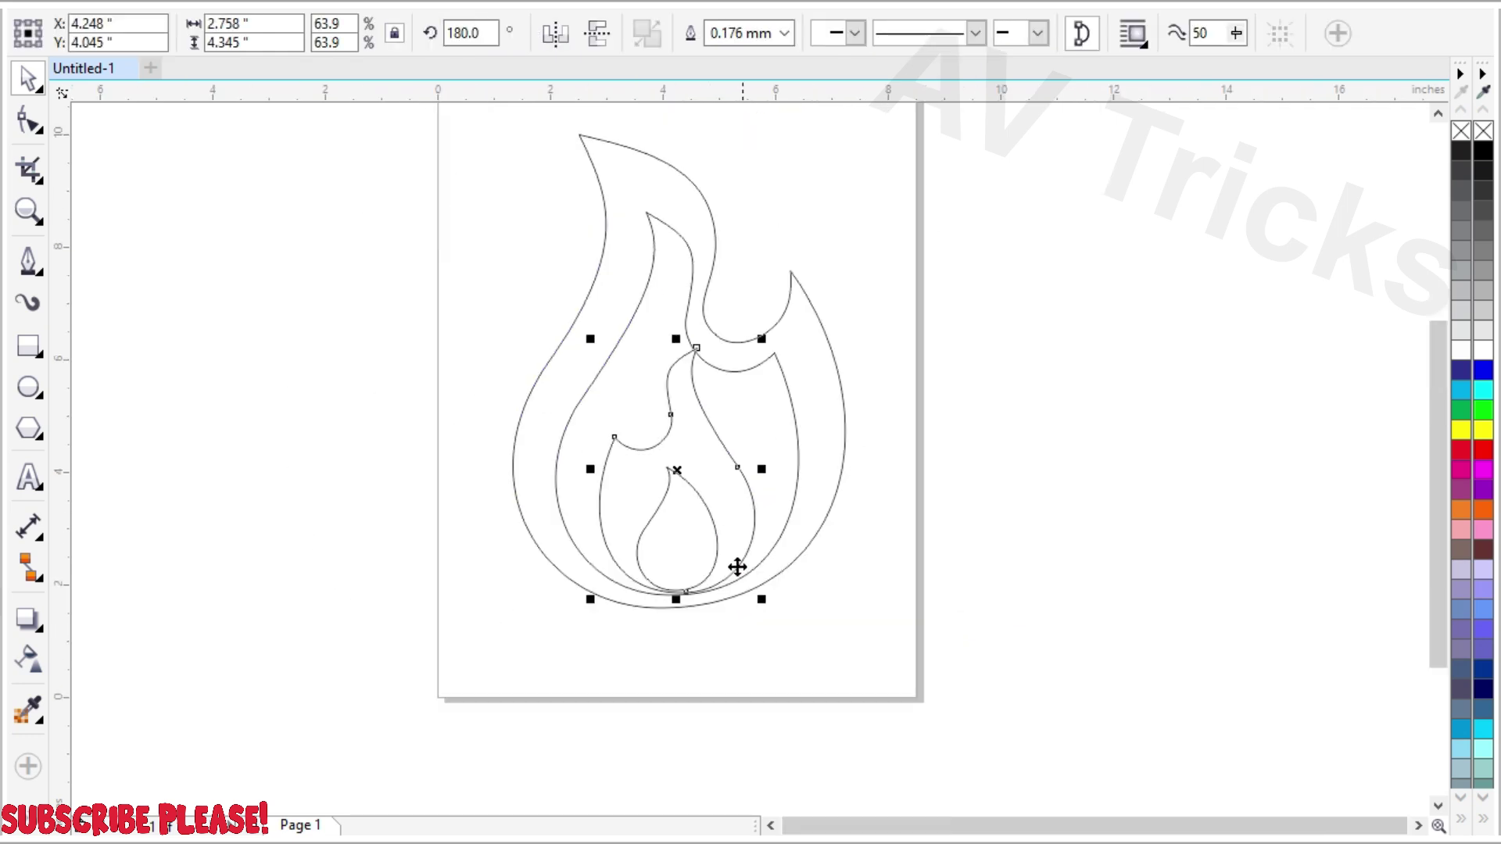
scroll(663, 588, "up", 6)
left_click_drag(552, 536, 549, 562)
Intersect the mirrored copy with the middle flame, and delete the original copy that extends past the bottom edge.
scroll(663, 697, "down", 4)
left_click(474, 463)
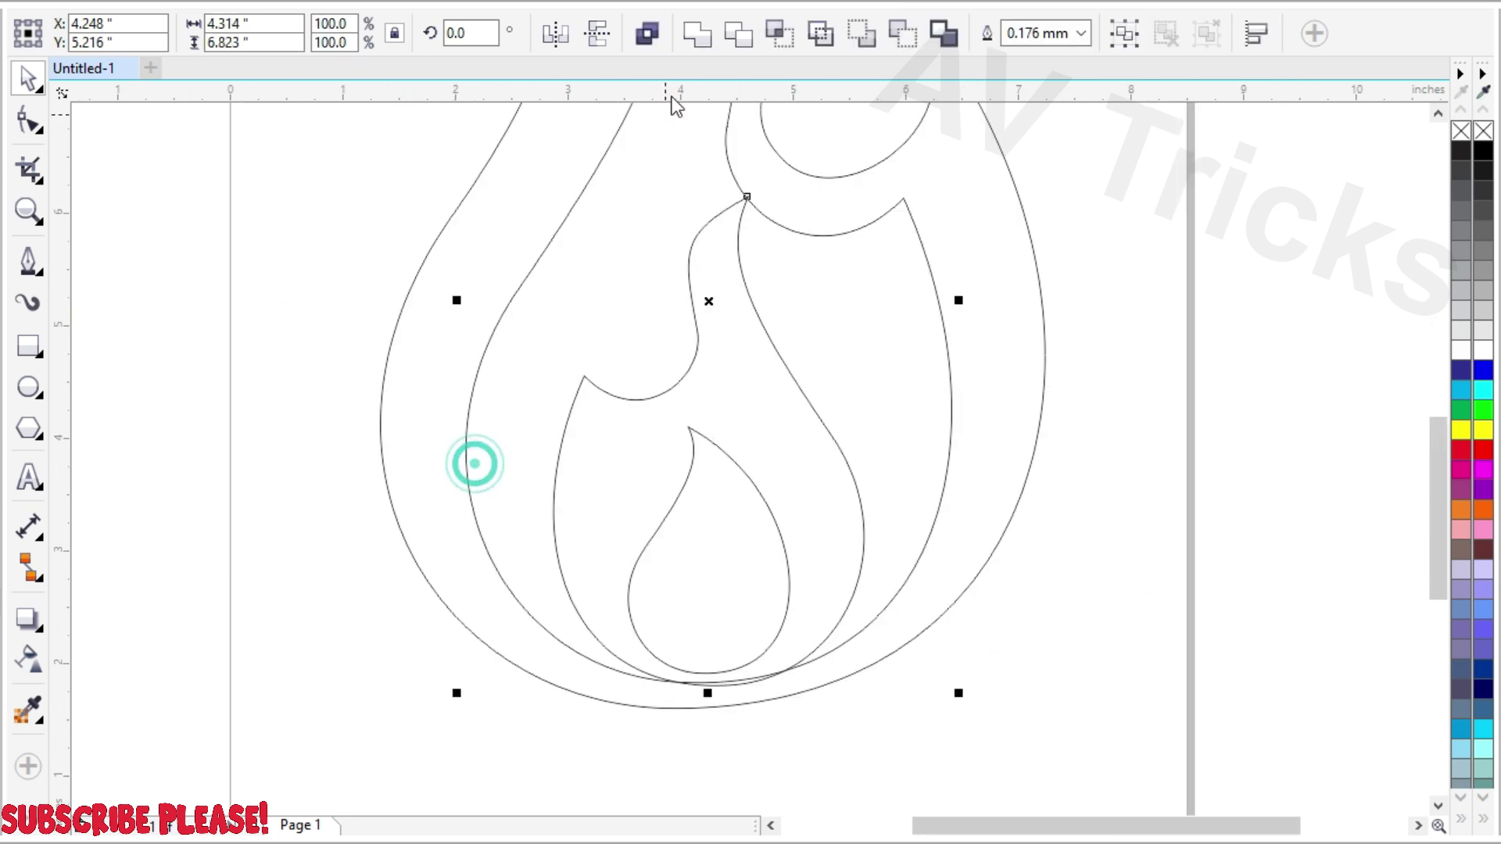
left_click(774, 40)
scroll(702, 685, "up", 3)
left_click(823, 688)
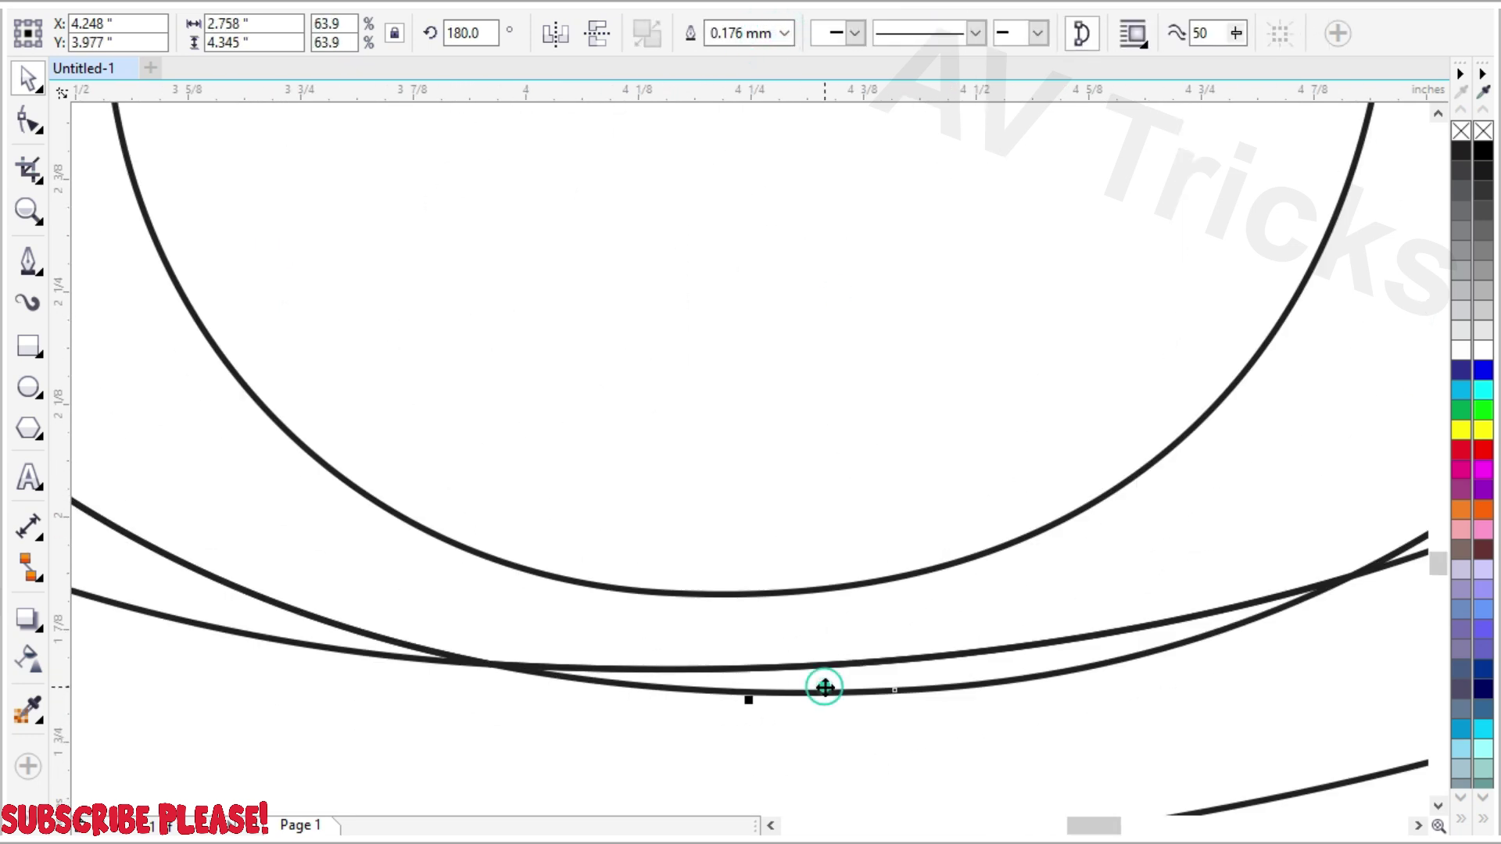
key("Delete")
scroll(700, 698, "down", 4)
scroll(688, 610, "down", 2)
scroll(719, 561, "up", 4)
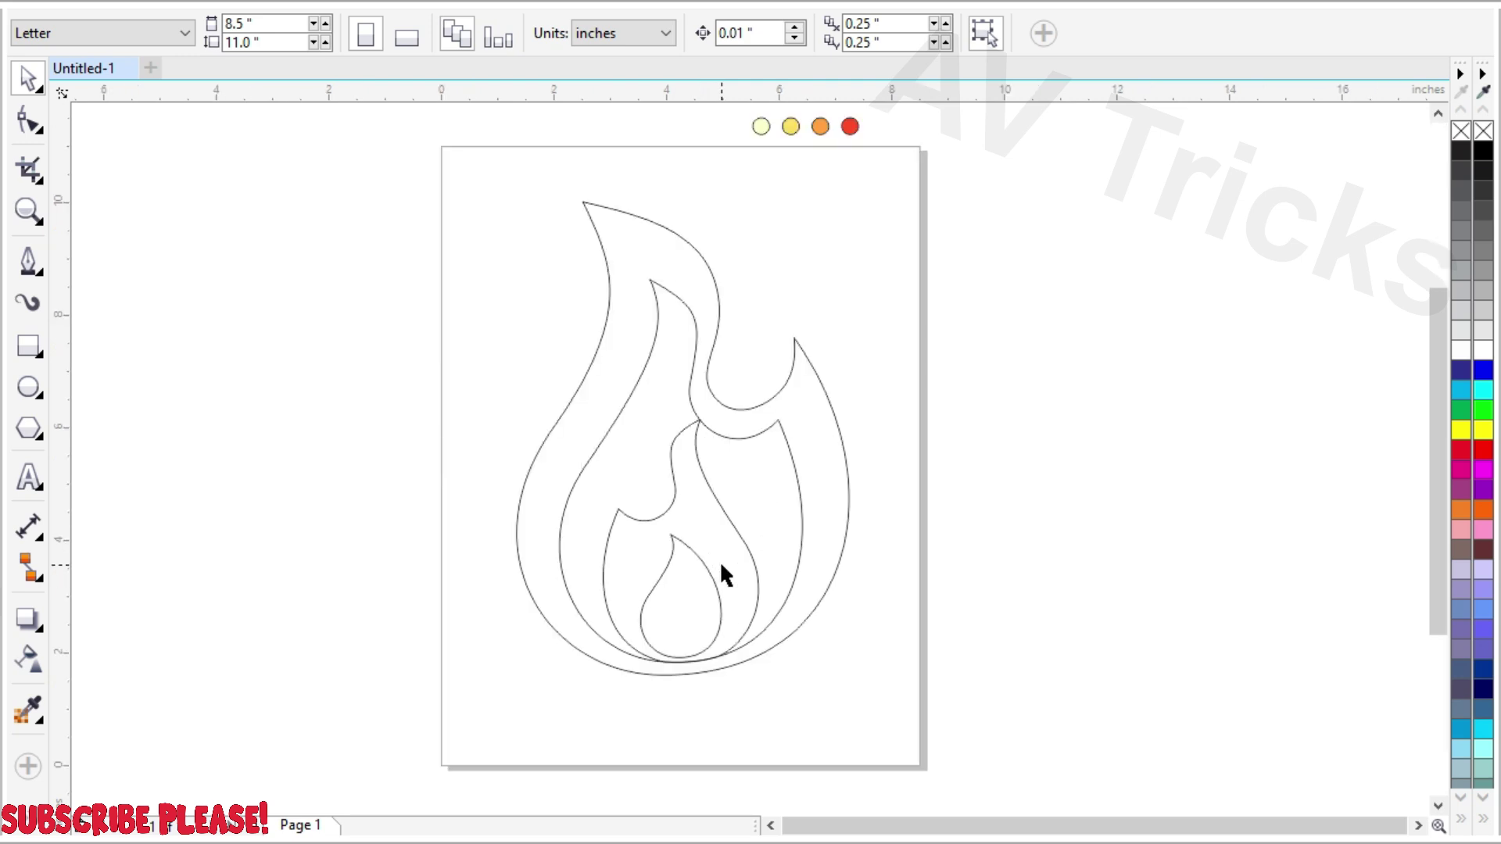
Scale the mirrored inner flame's height to 93.6% by lowering its tip away from the middle flame's edge.
left_click(700, 487)
scroll(660, 301, "up", 2)
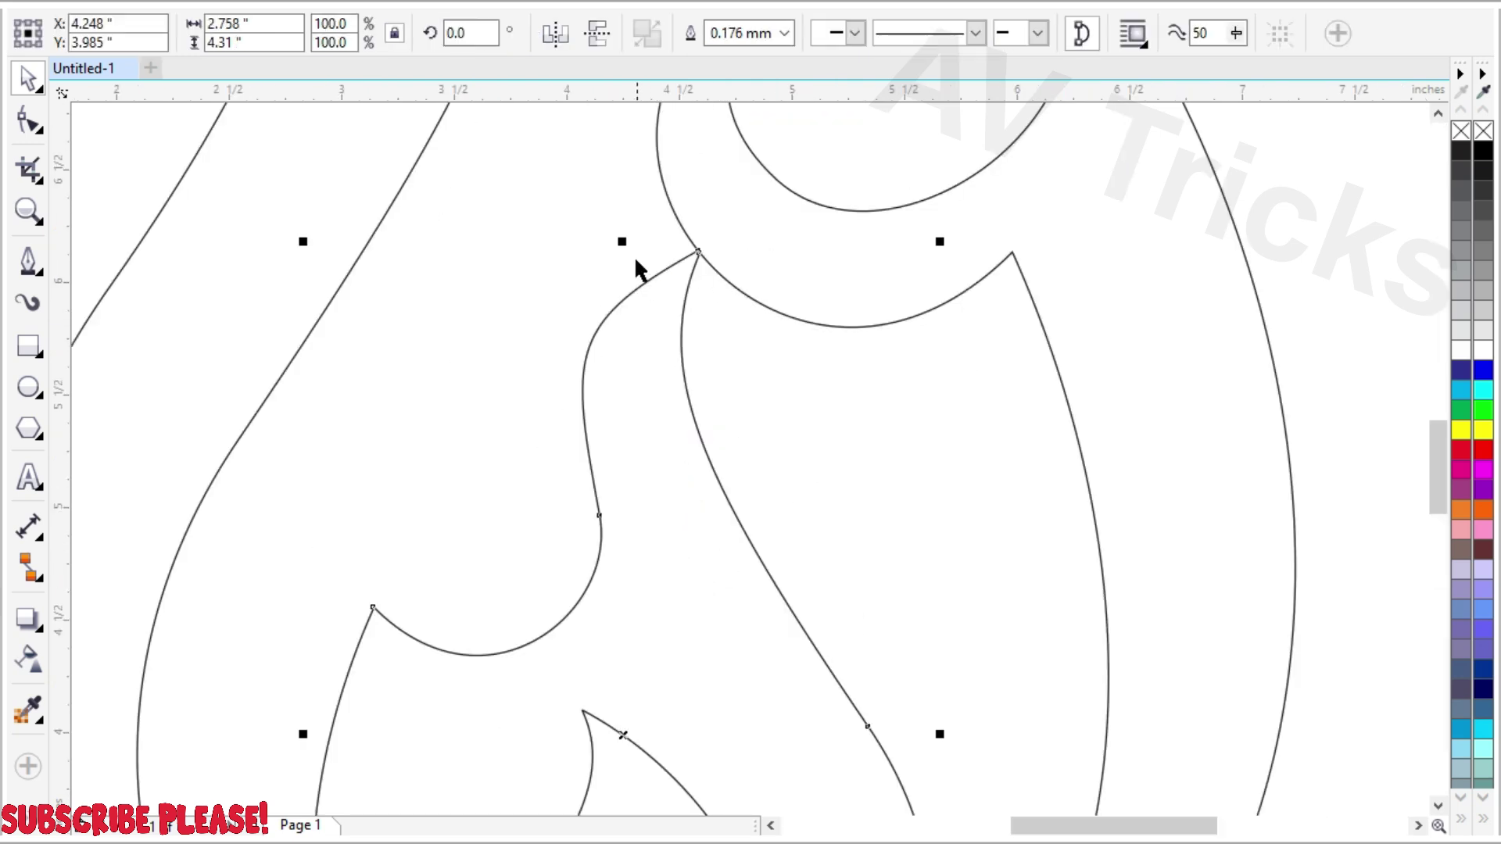
left_click_drag(623, 241, 621, 305)
scroll(664, 547, "down", 6)
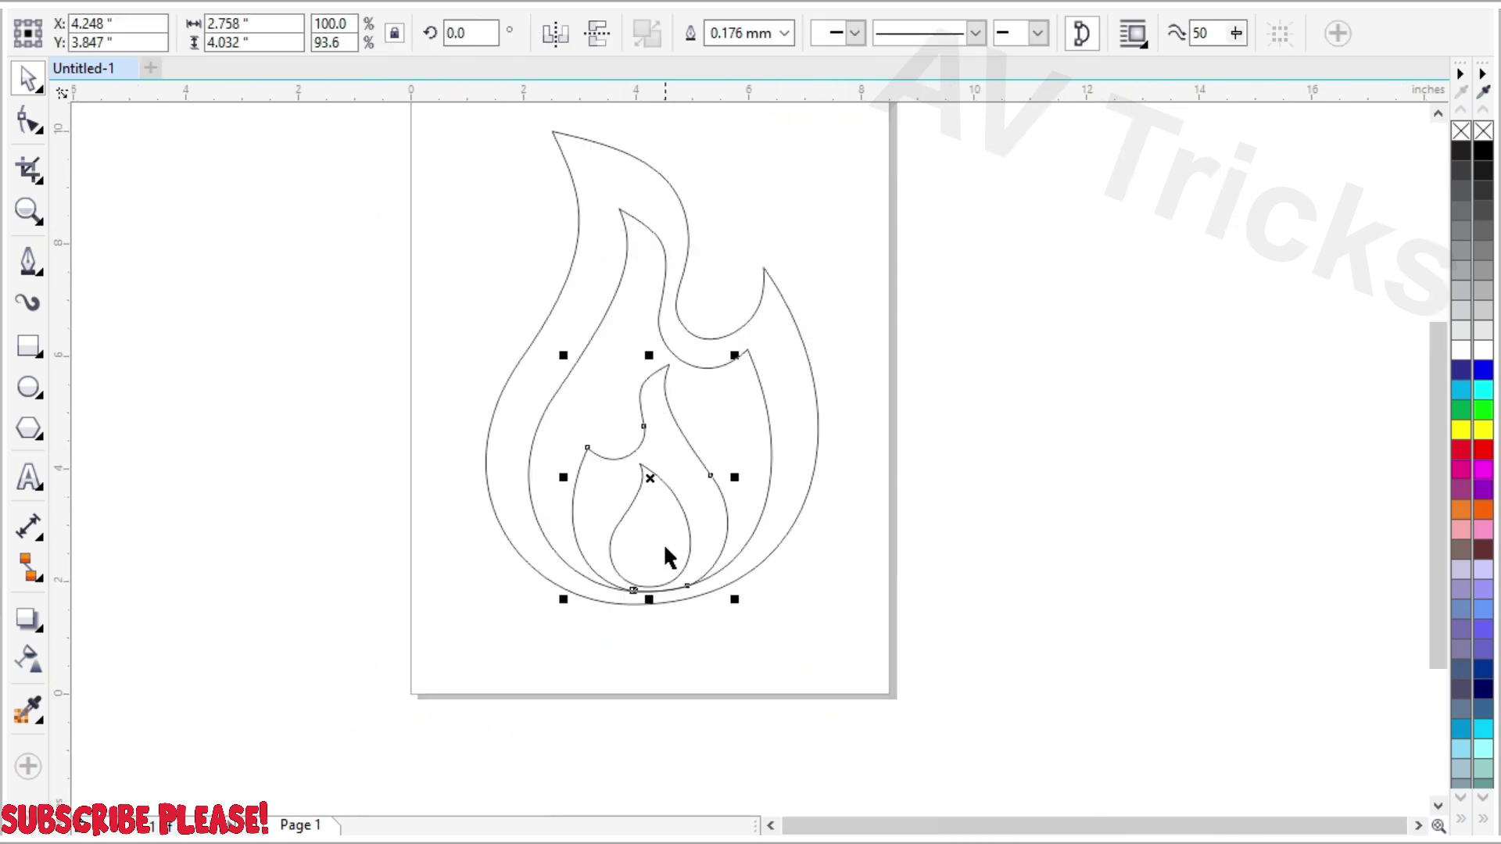
scroll(575, 539, "down", 2)
left_click(385, 368)
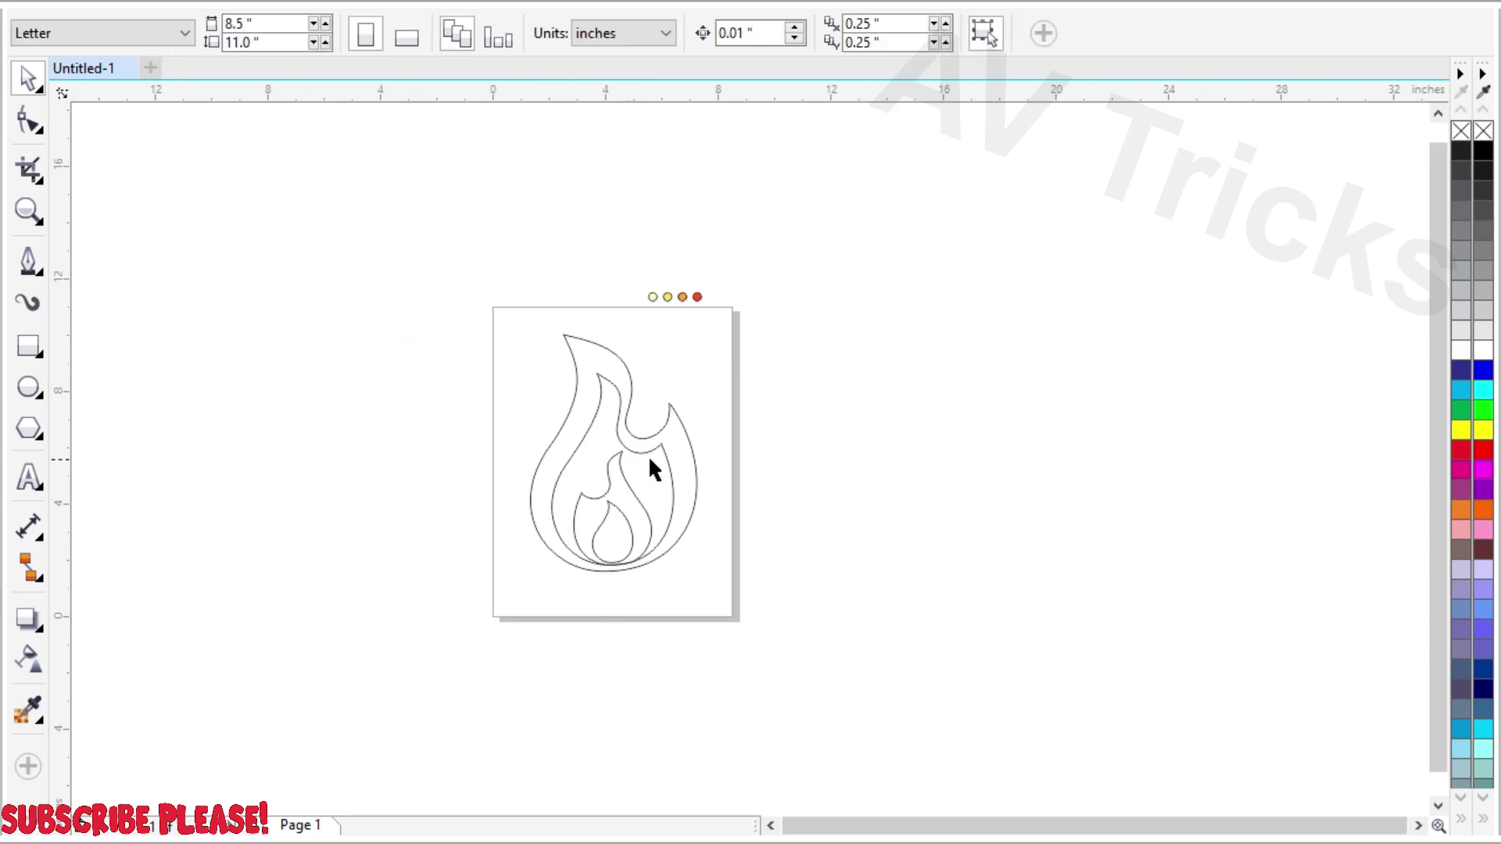
Fill the innermost teardrop with the pale yellow sampled from the colour swatches, and the mirrored inner flame with the sampled yellow.
scroll(656, 469, "up", 2)
left_click(28, 658)
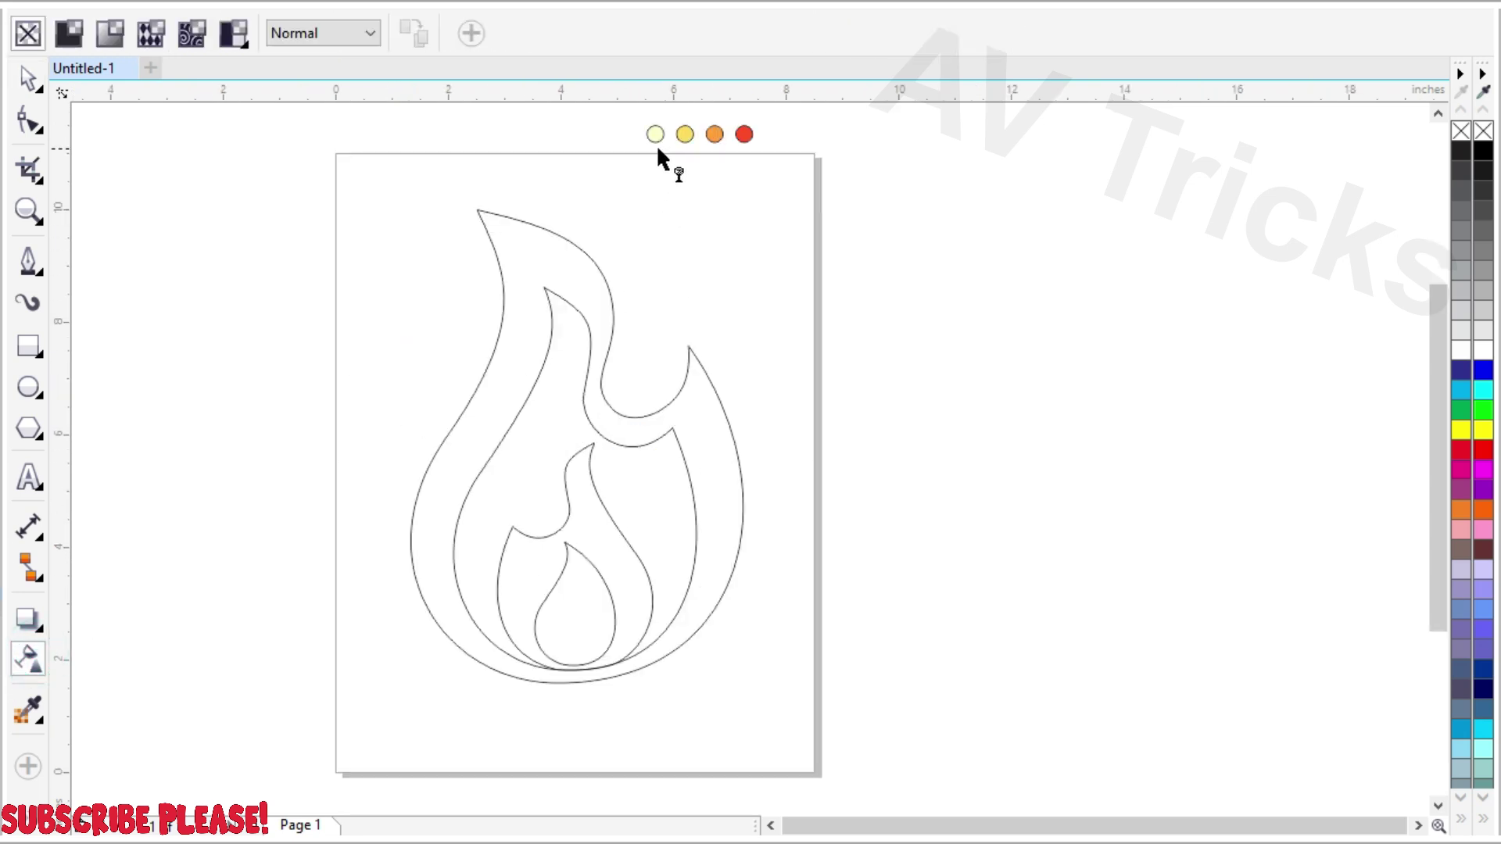
left_click(30, 712)
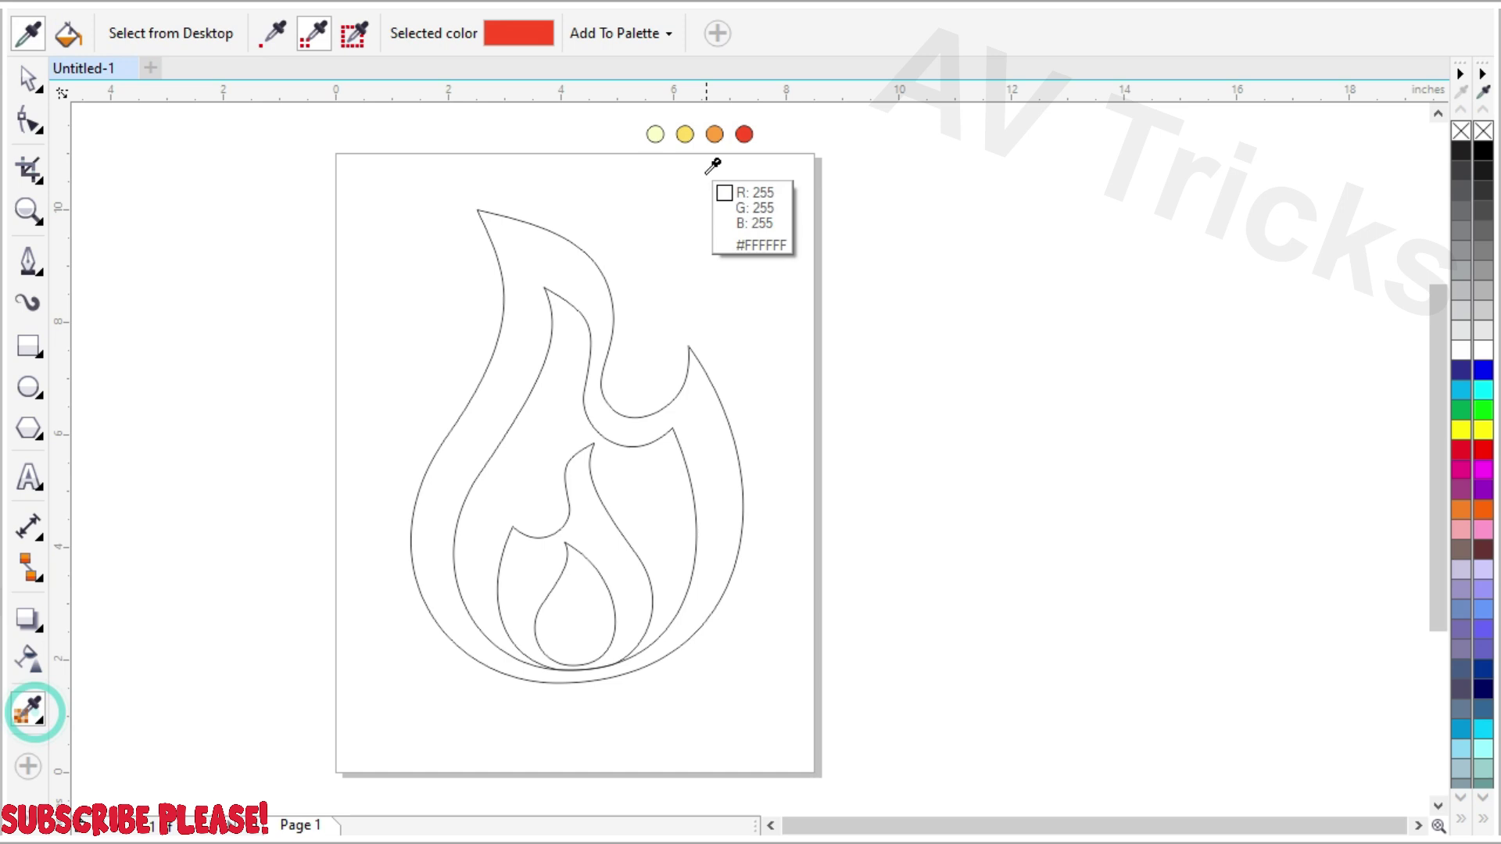
left_click(655, 135)
left_click(561, 616)
left_click(348, 46)
left_click(684, 134)
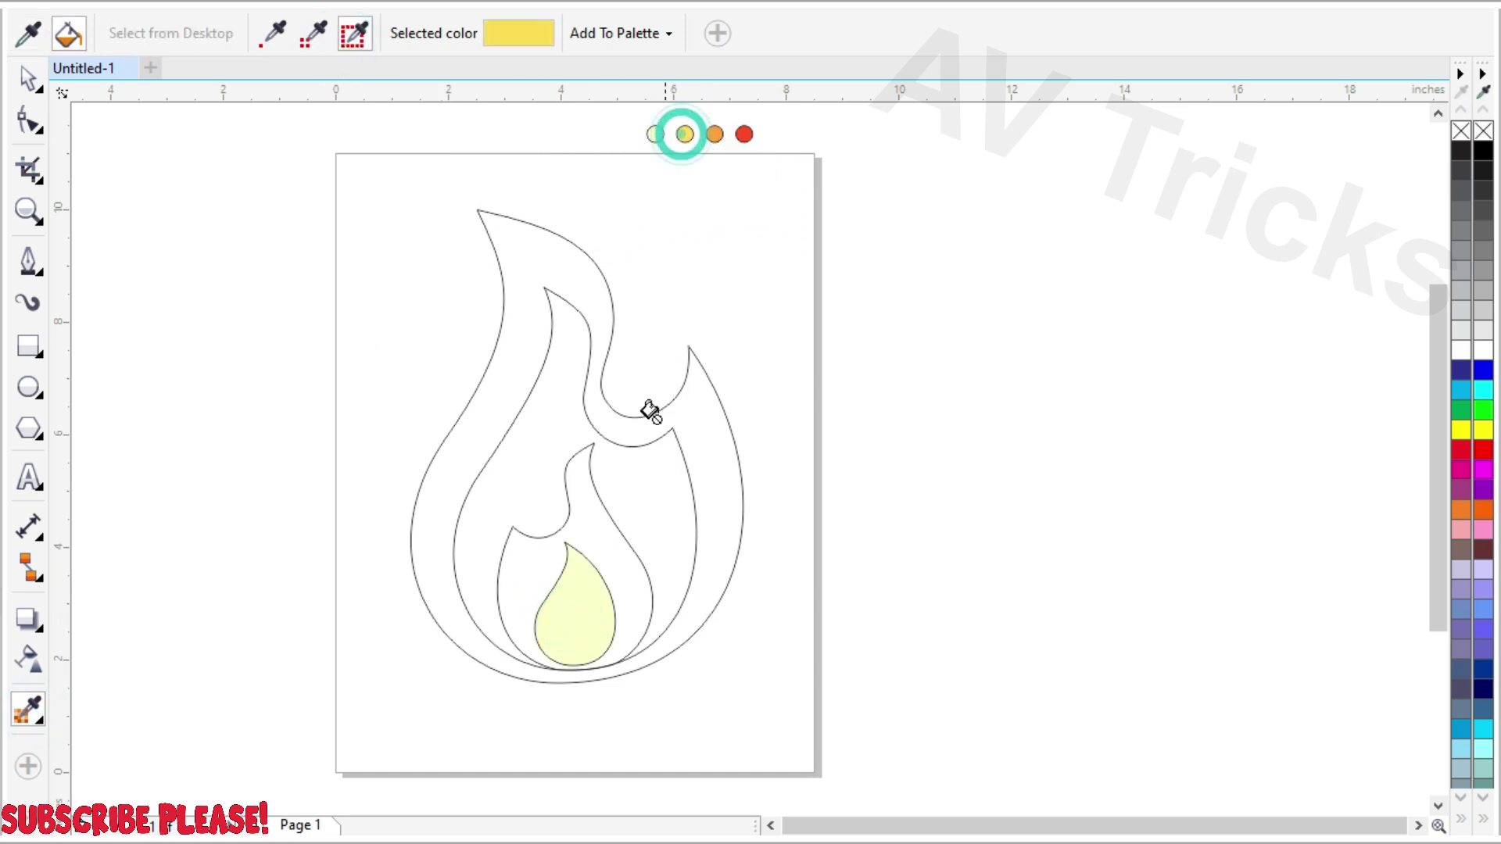
left_click(586, 522)
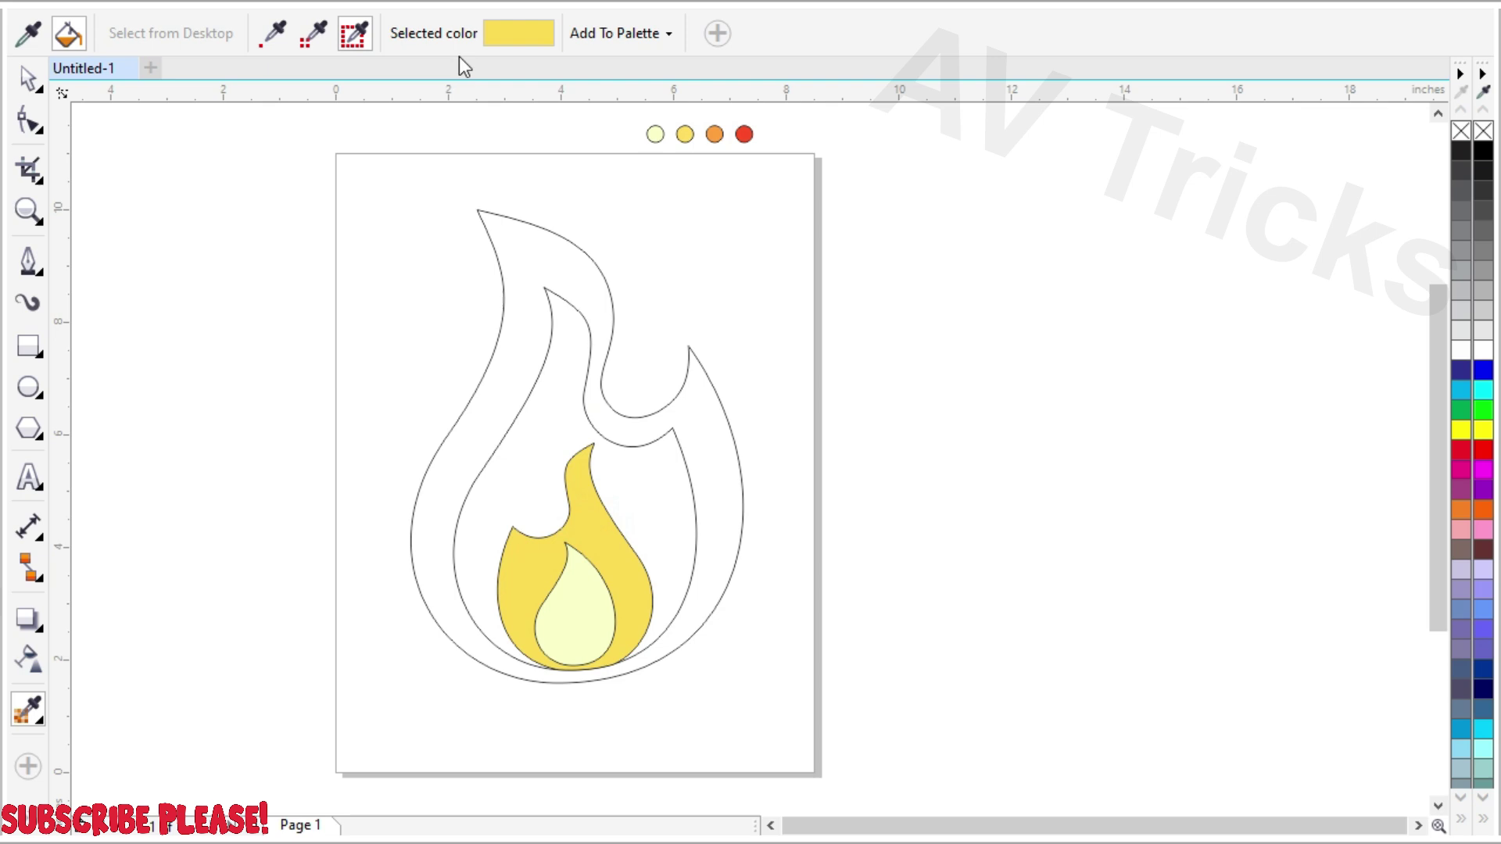
Fill the middle flame with the orange sampled from the colour swatches, and the outer flame with the sampled red.
left_click(712, 135)
left_click(538, 360)
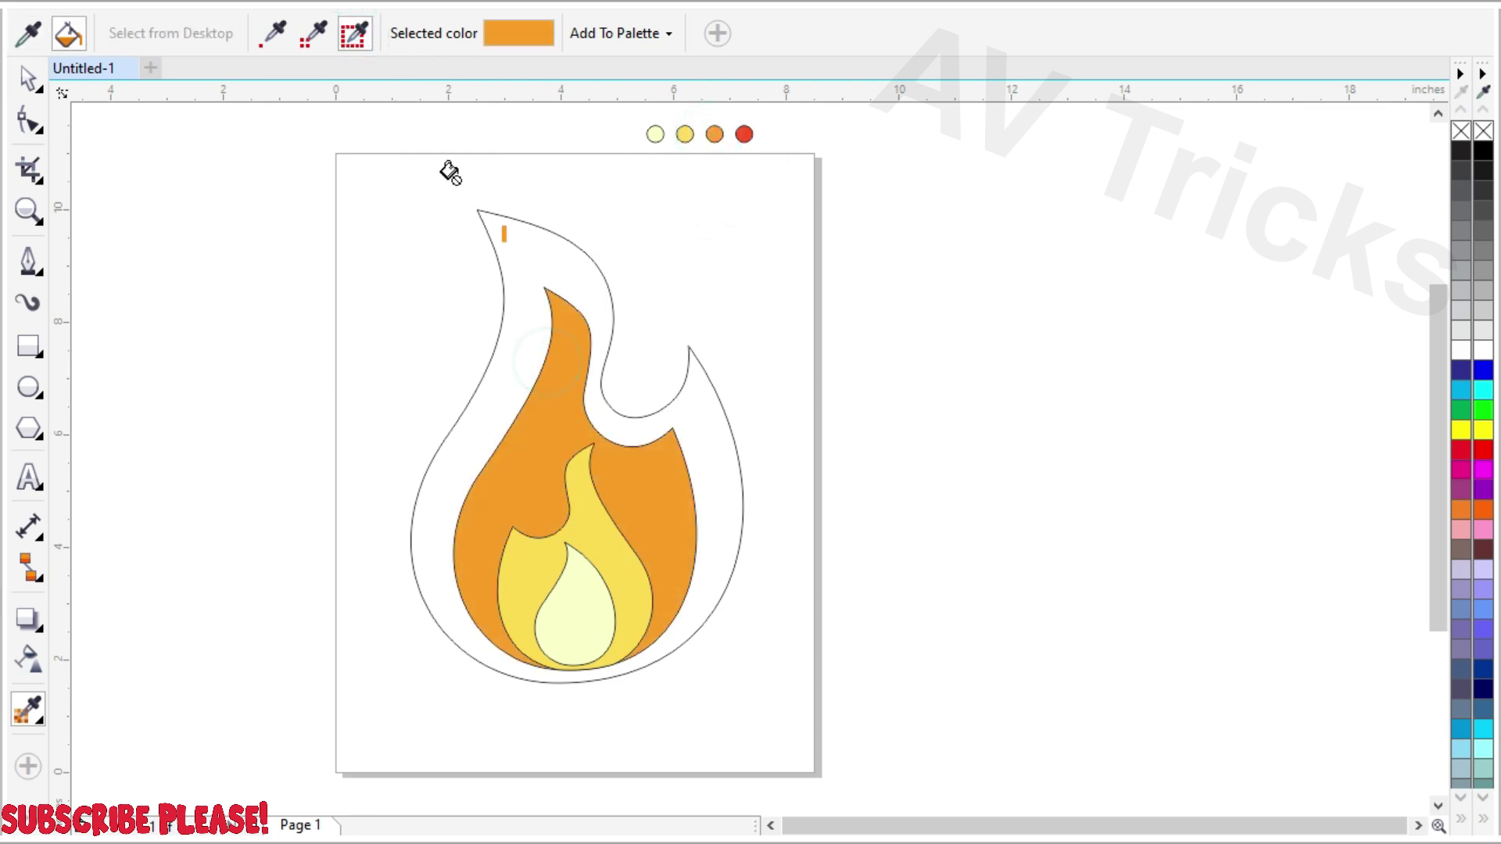
left_click(358, 34)
left_click(714, 135)
left_click(575, 375)
left_click(356, 34)
left_click(744, 135)
left_click(525, 273)
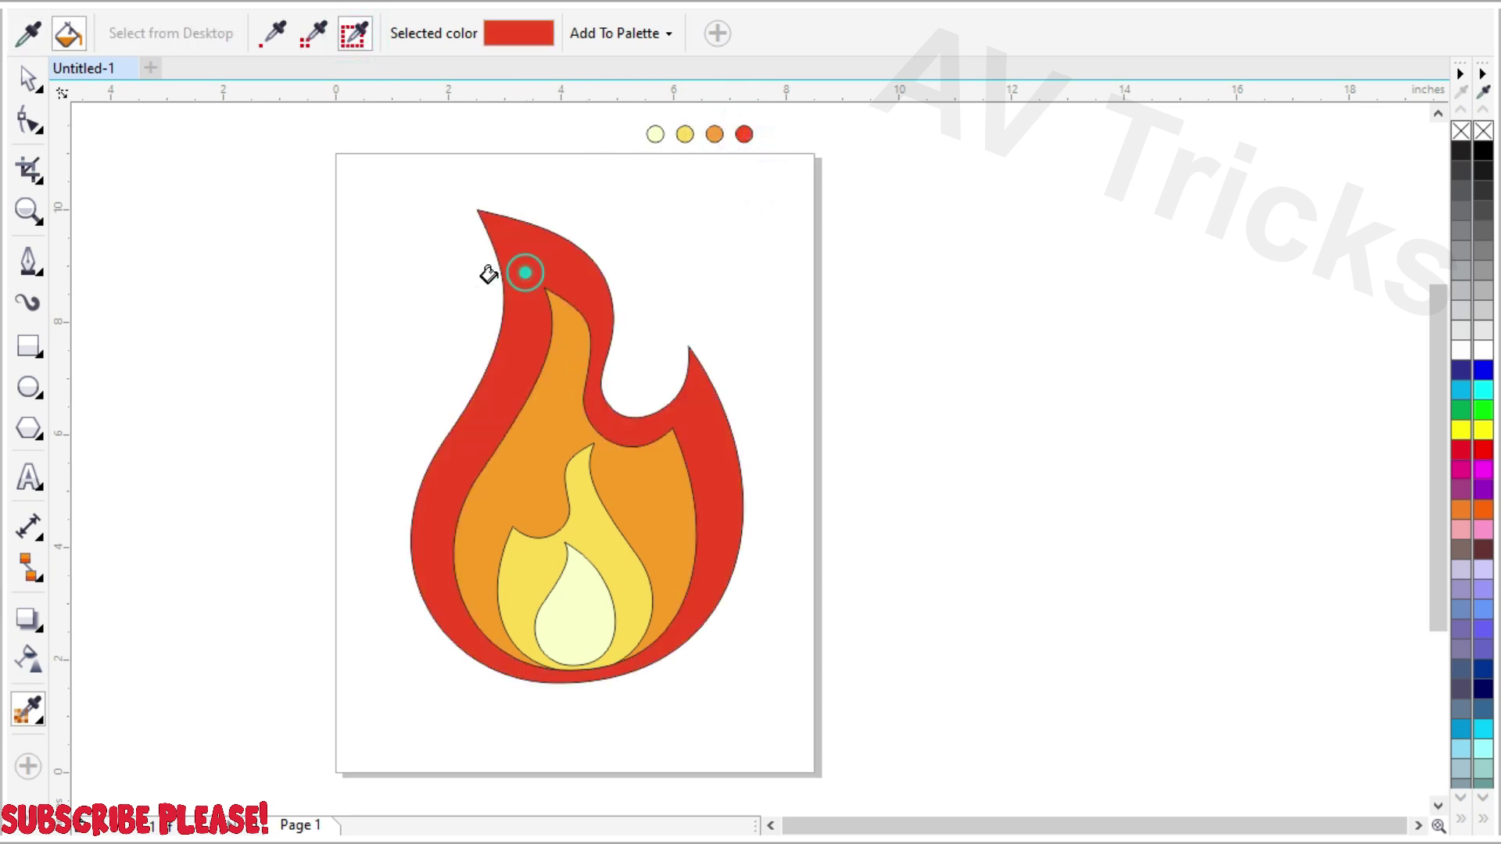
Delete the four round colour swatches above the page.
left_click(35, 83)
scroll(722, 374, "down", 1)
left_click_drag(620, 177, 911, 294)
key("Delete")
Remove the outline from all four flame shapes and leave them deselected.
left_click_drag(387, 213, 987, 650)
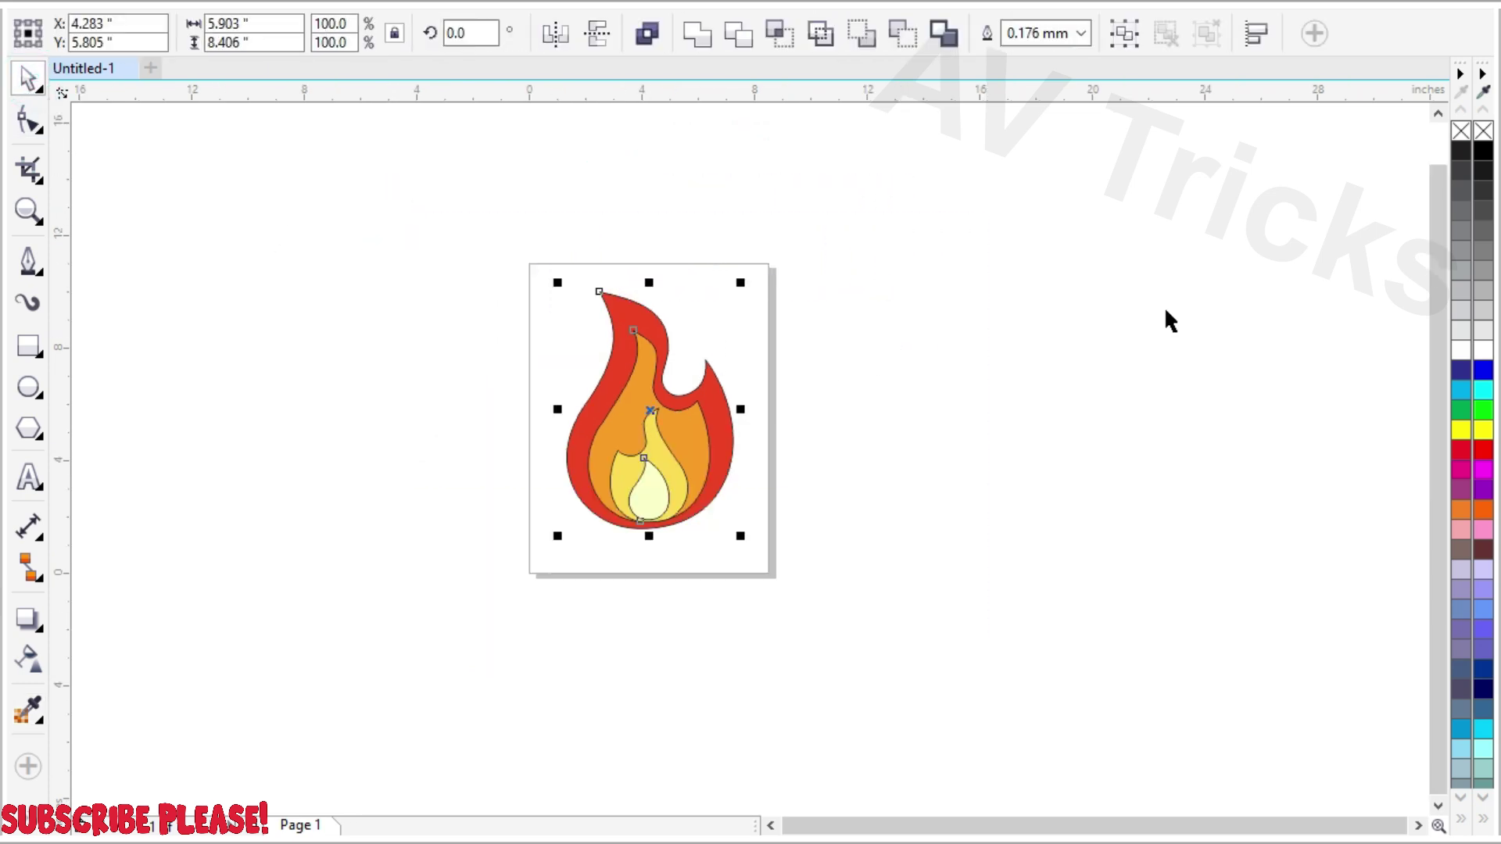
right_click(1464, 133)
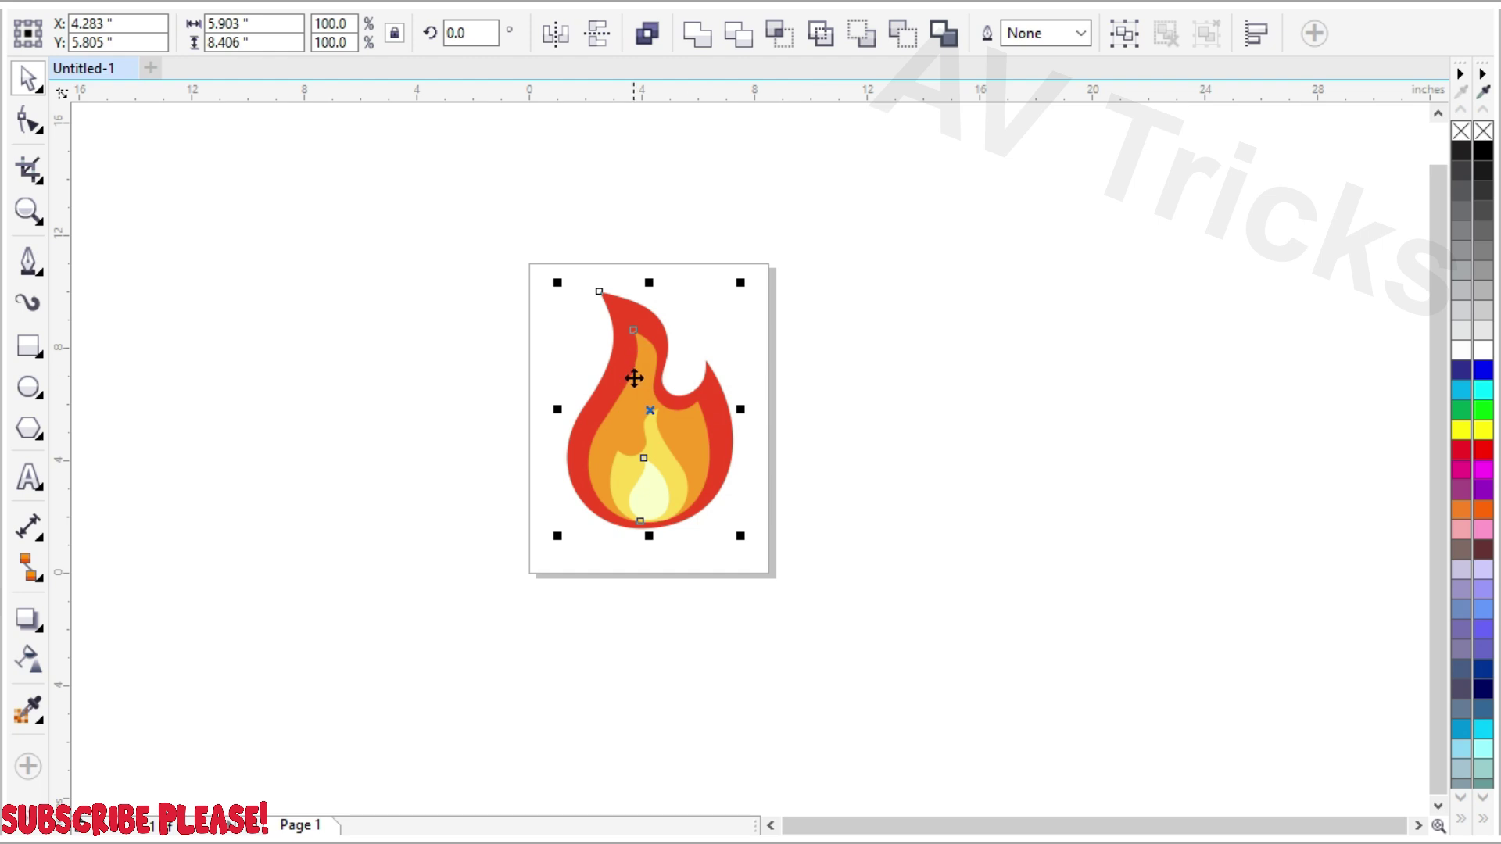
scroll(634, 378, "up", 4)
scroll(652, 412, "down", 1)
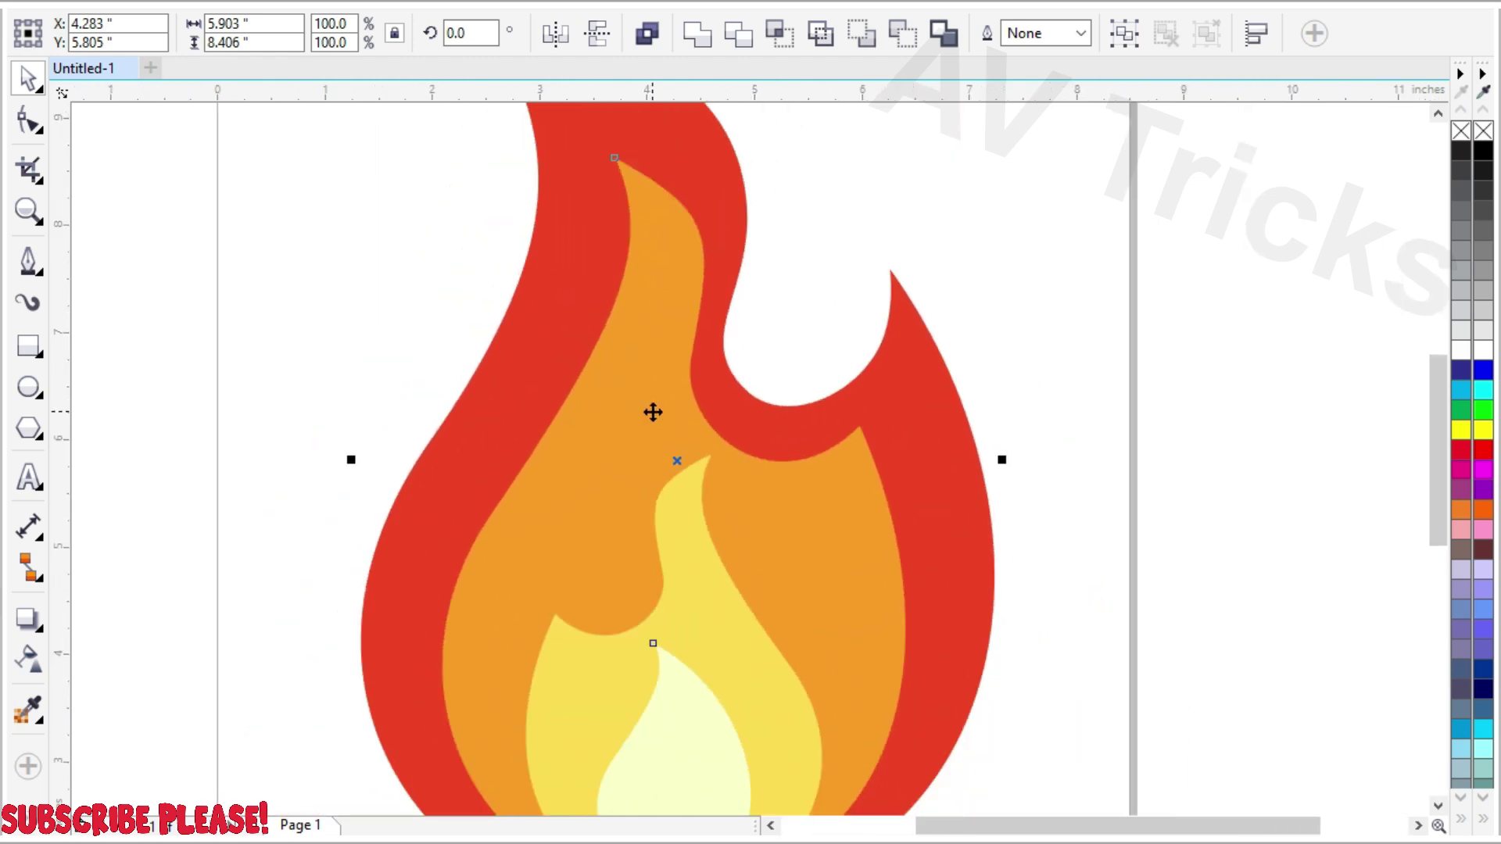
scroll(653, 412, "down", 2)
scroll(618, 200, "up", 1)
scroll(616, 268, "down", 1)
scroll(616, 266, "up", 1)
scroll(643, 302, "down", 1)
left_click(1021, 414)
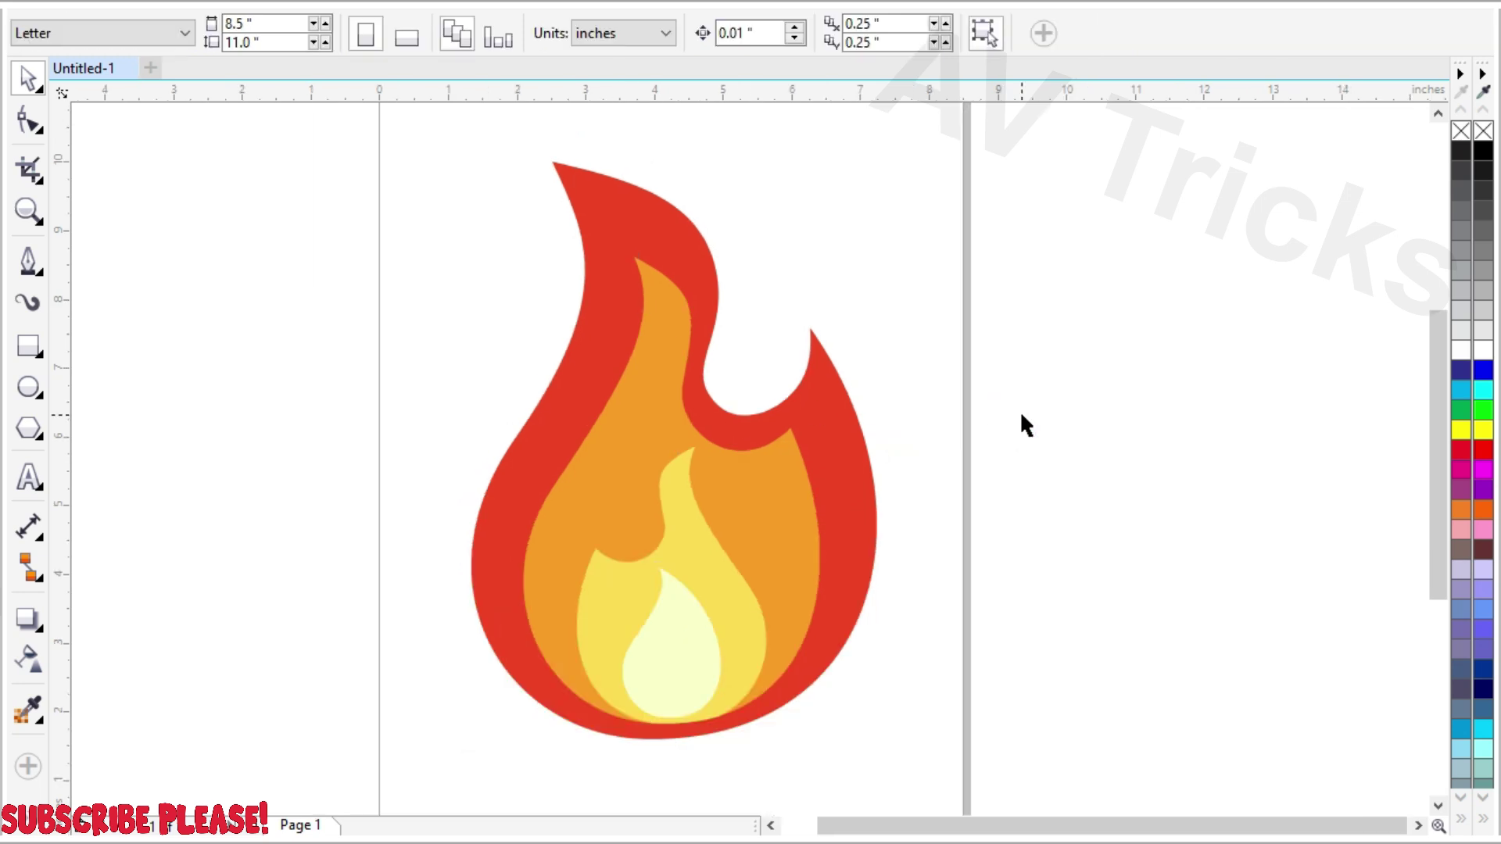